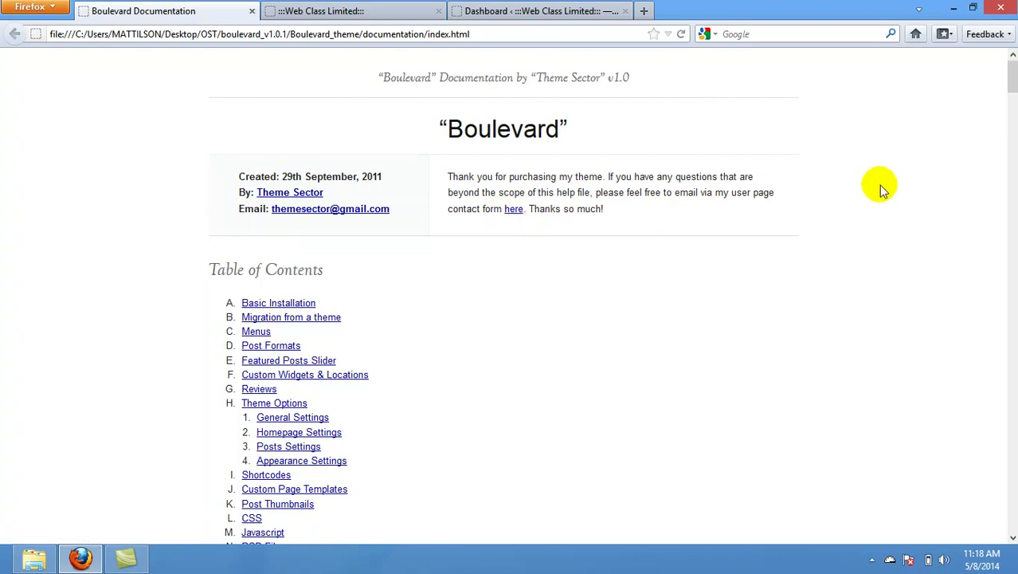
pyautogui.scroll(-2, 1010, 83)
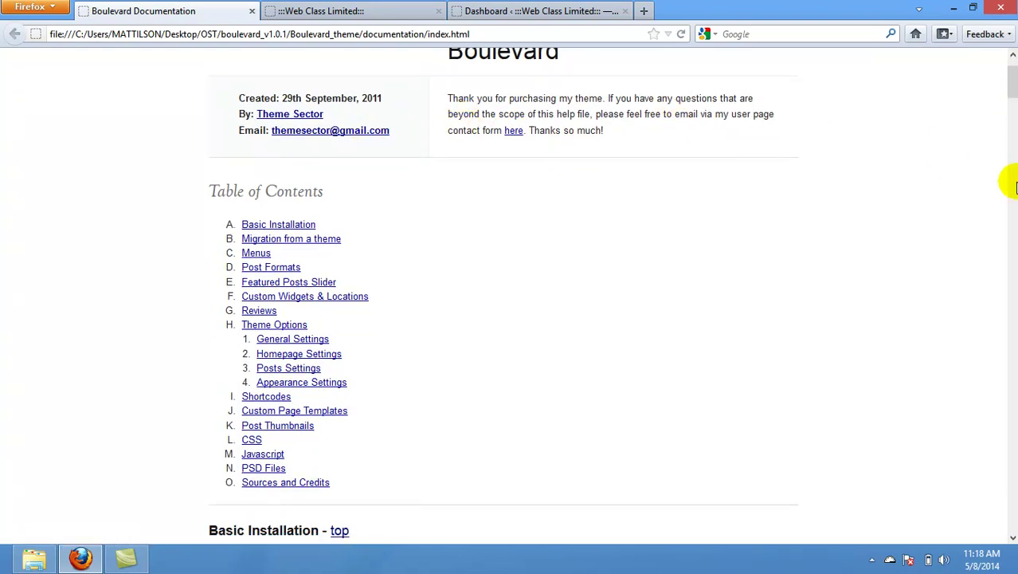
pyautogui.moveTo(1012, 94); pyautogui.dragTo(1000, 35)
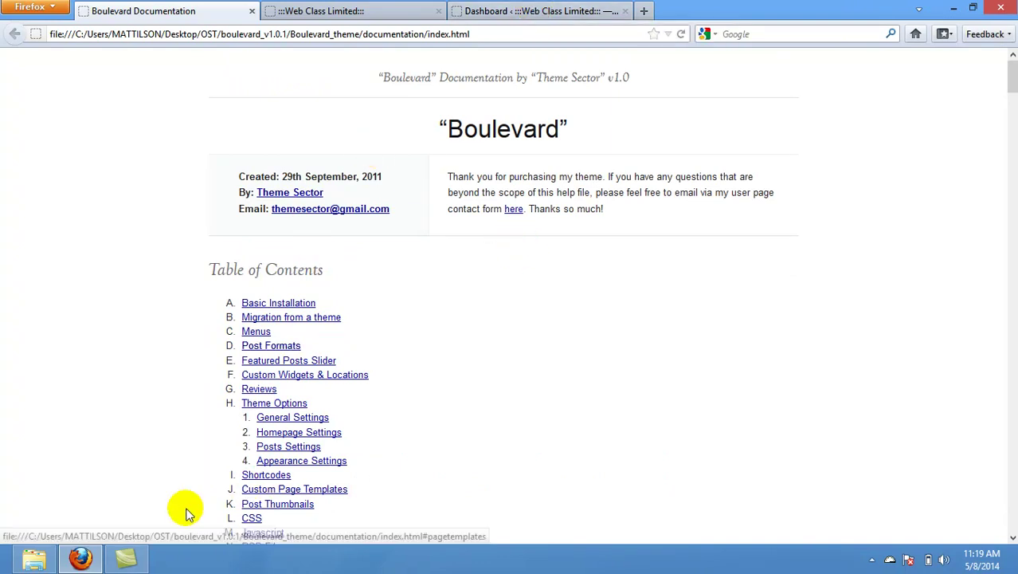
# Switch to File Explorer and open the Boulevard_theme folder inside OST > boulevard_v1.0.1.
pyautogui.moveTo(29, 554)
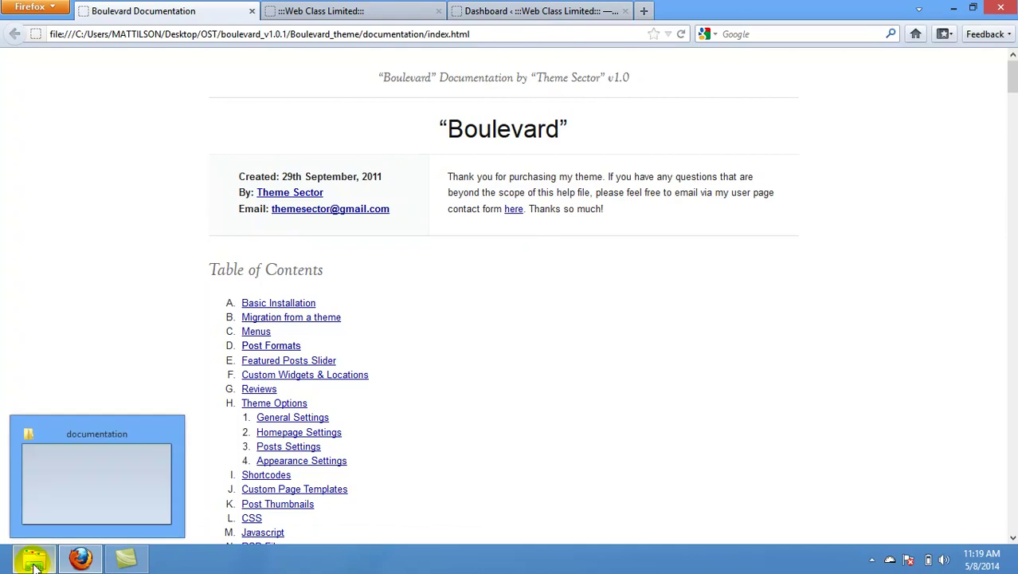
pyautogui.click(87, 484)
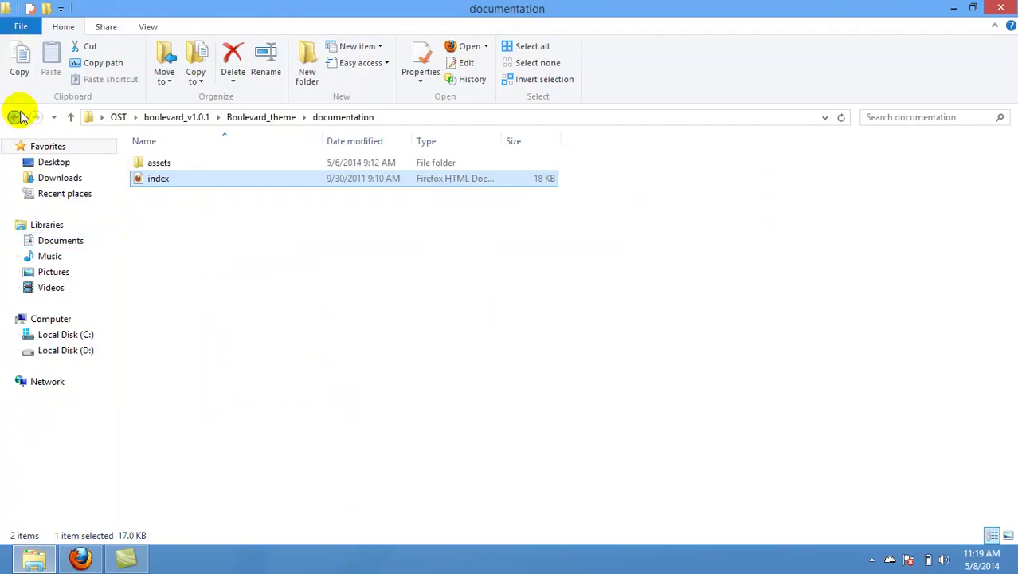
pyautogui.click(16, 117)
pyautogui.click(16, 117)
pyautogui.click(15, 117)
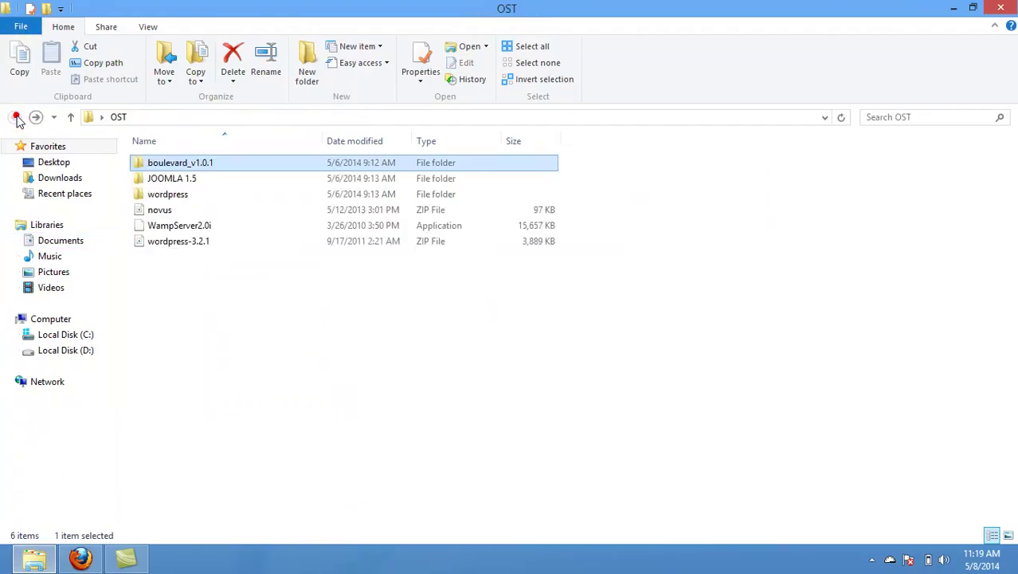
pyautogui.doubleClick(151, 163)
pyautogui.doubleClick(160, 163)
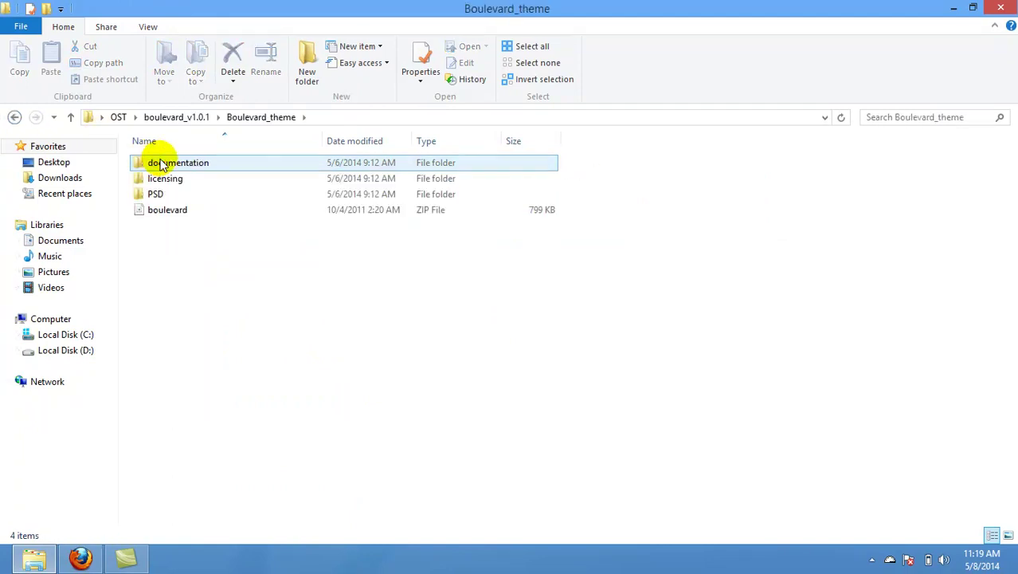
# Look through the contents of the theme's documentation and licensing folders.
pyautogui.doubleClick(153, 163)
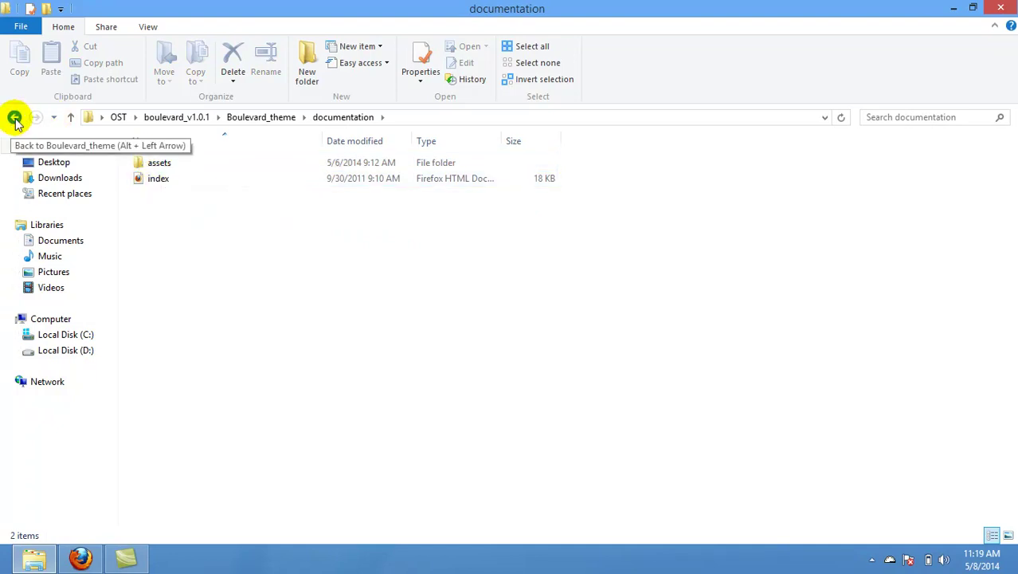
pyautogui.click(14, 118)
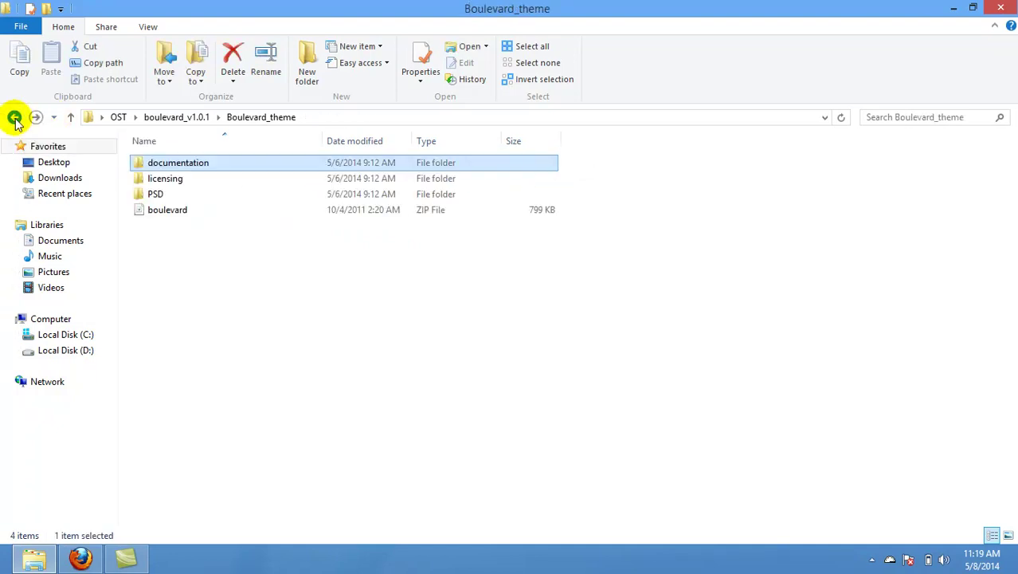
pyautogui.doubleClick(166, 180)
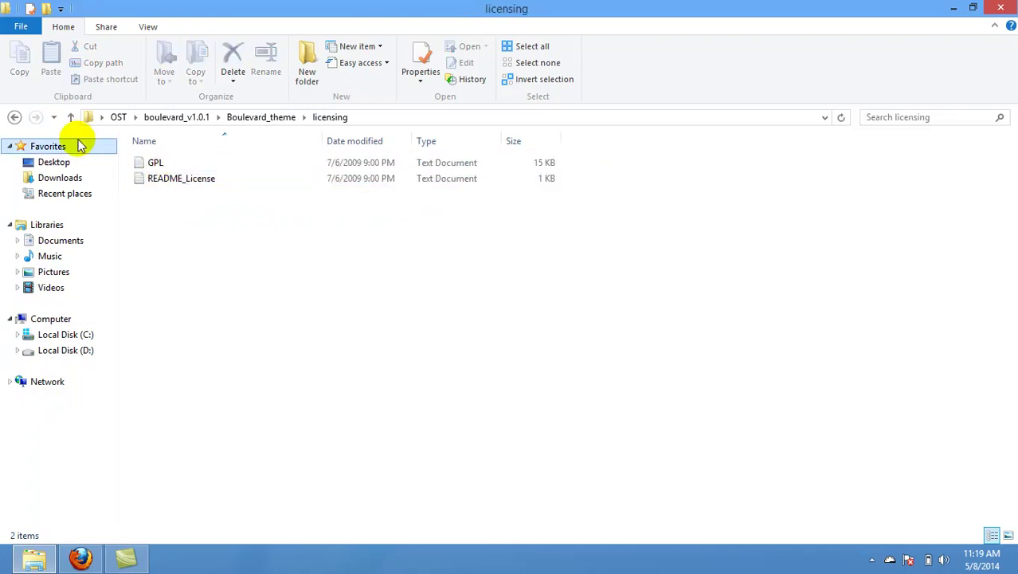
pyautogui.click(15, 118)
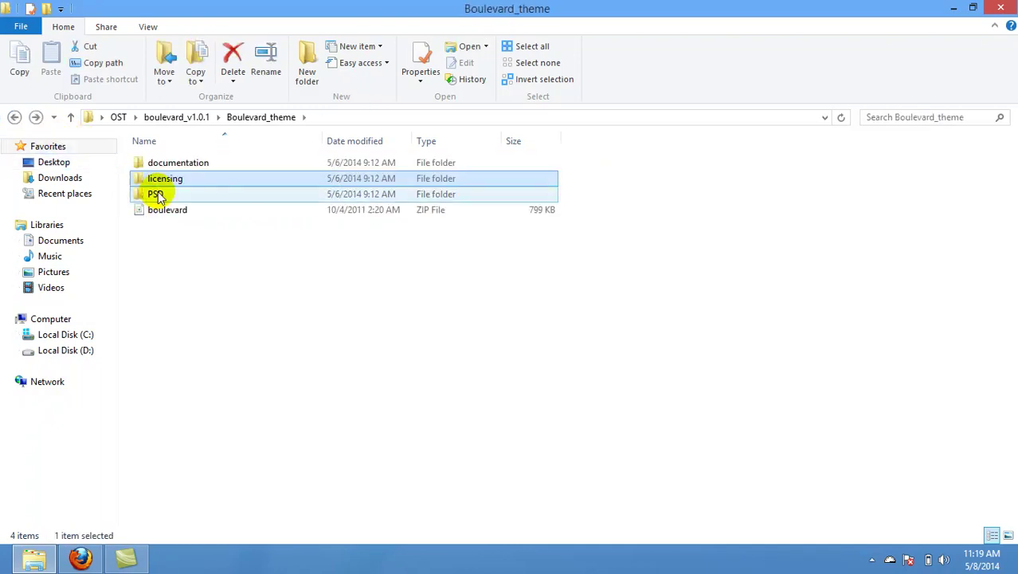
# Open the index file from the documentation folder in Firefox, then close the duplicate page and keep the browser maximized.
pyautogui.click(165, 165)
pyautogui.doubleClick(165, 165)
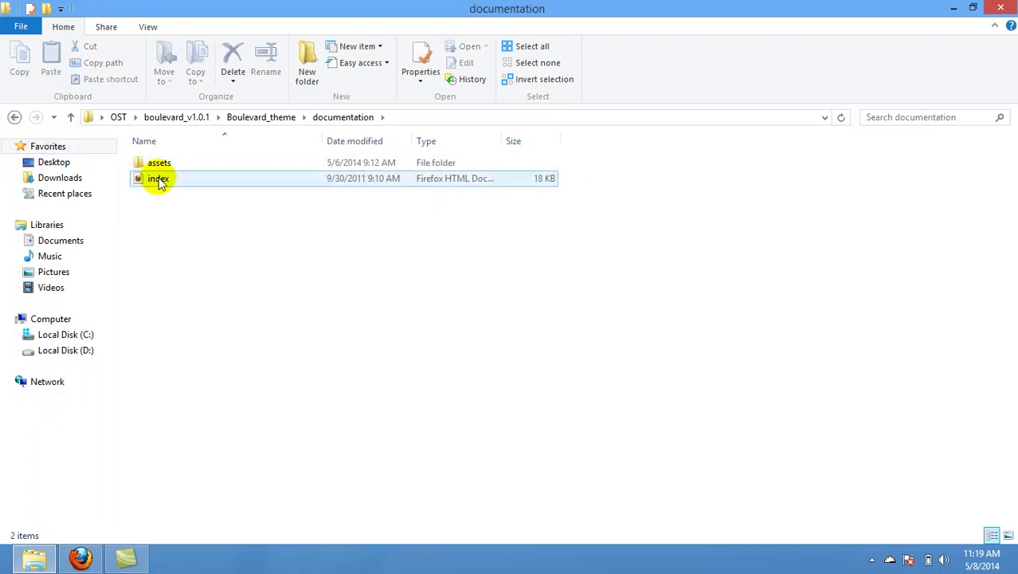
pyautogui.doubleClick(158, 180)
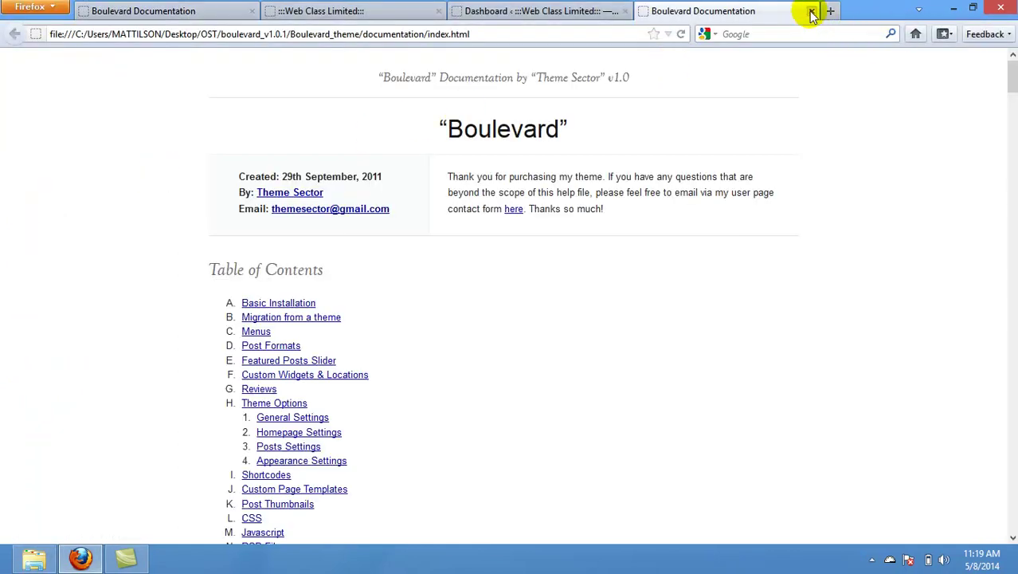
pyautogui.doubleClick(811, 16)
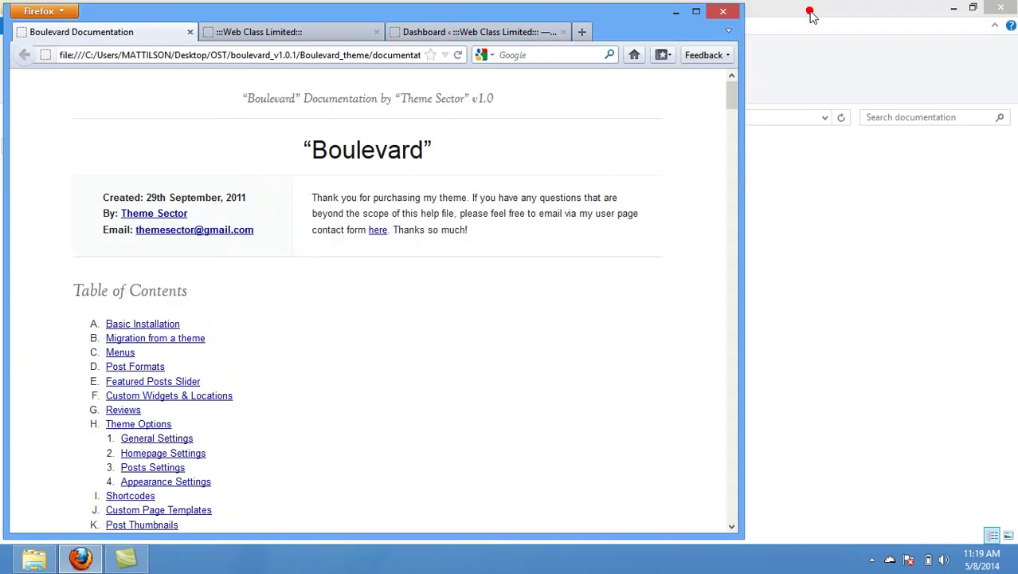
pyautogui.click(695, 12)
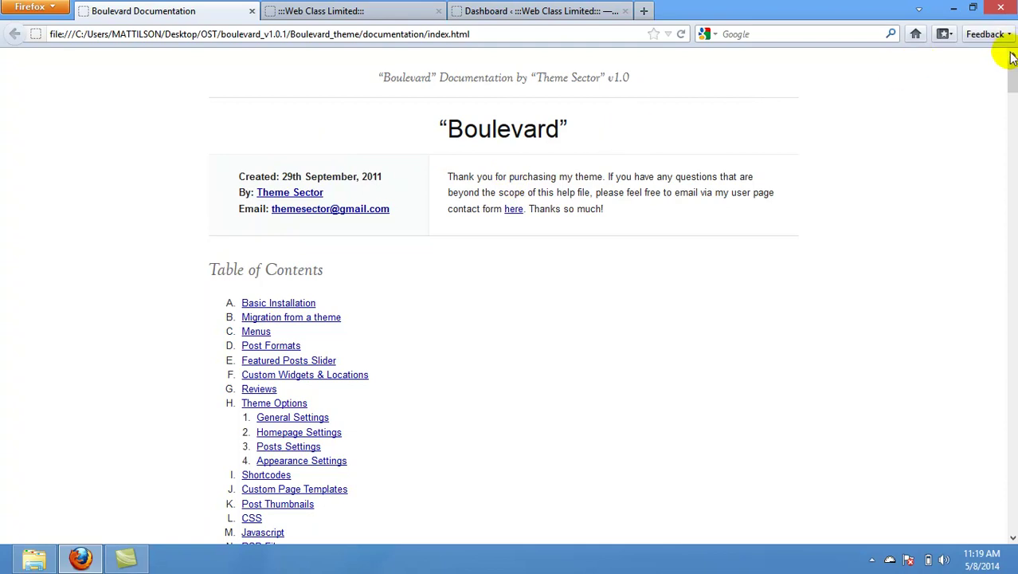
# Read through the Boulevard documentation from Basic Installation to the Facebook Like Box Widget section.
pyautogui.moveTo(1010, 80); pyautogui.dragTo(1009, 336)
pyautogui.moveTo(1001, 259); pyautogui.dragTo(988, 6)
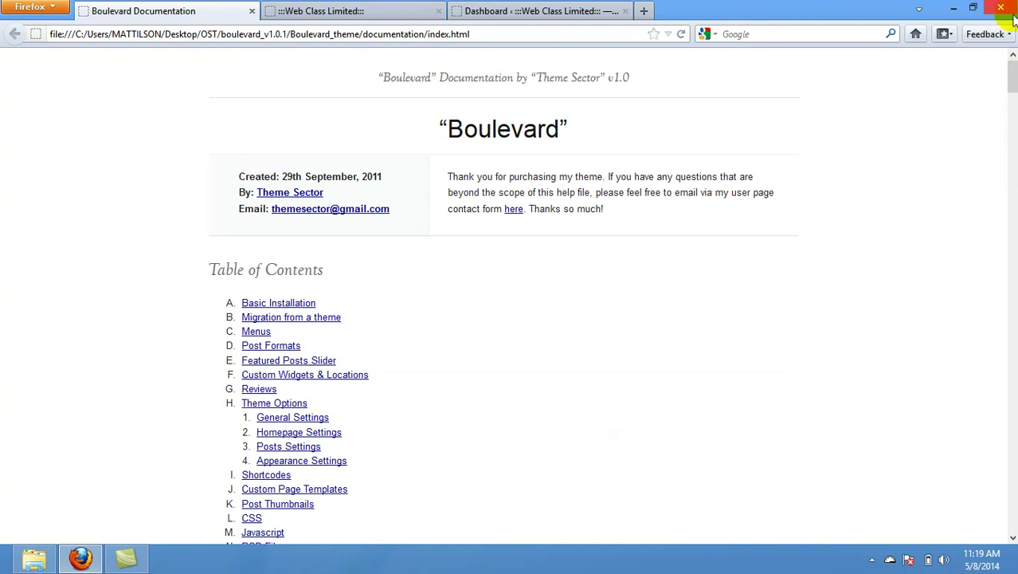
pyautogui.moveTo(1007, 73); pyautogui.dragTo(1012, 107)
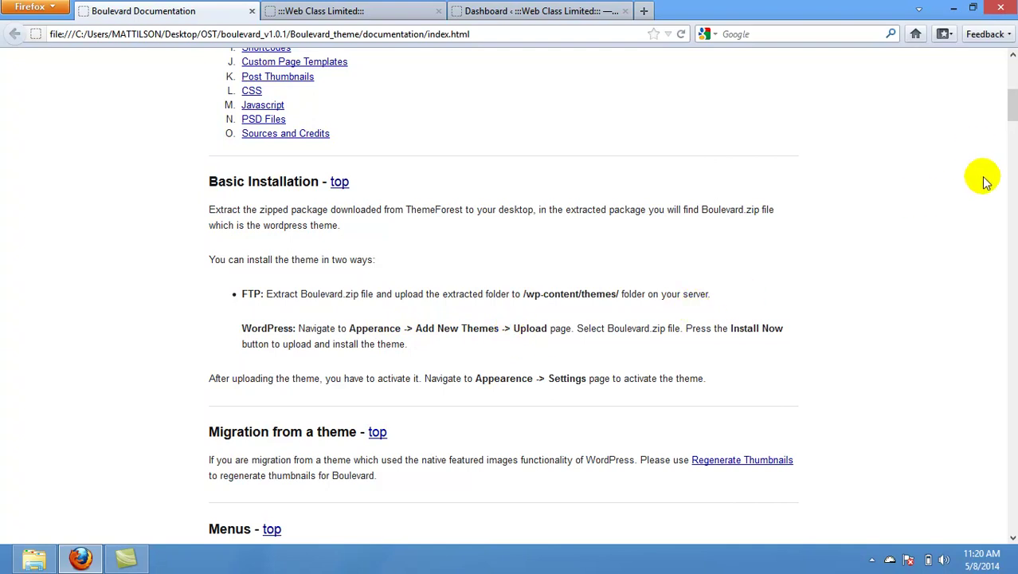
pyautogui.moveTo(1013, 115); pyautogui.dragTo(1010, 284)
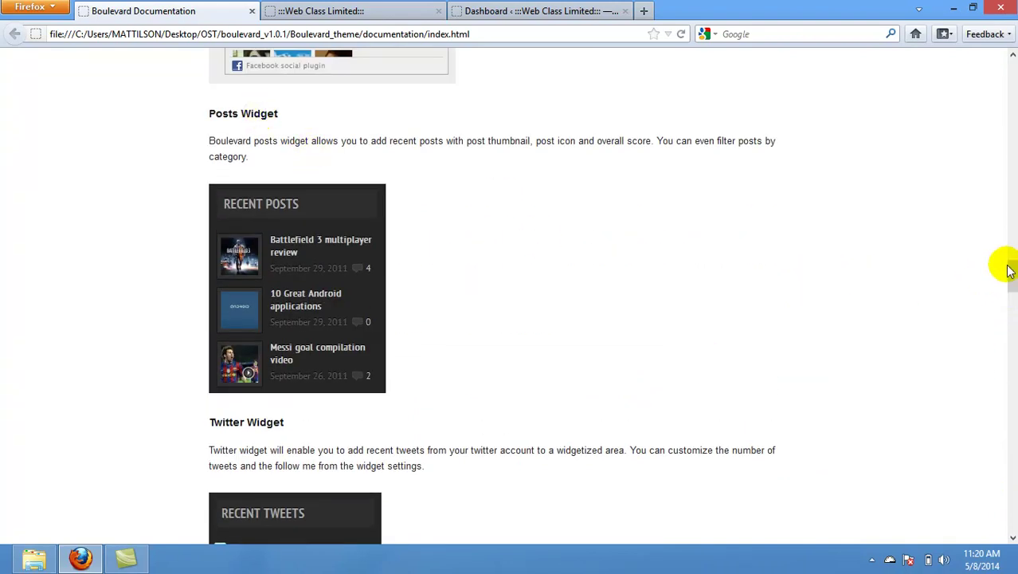
pyautogui.moveTo(1010, 278); pyautogui.dragTo(1012, 253)
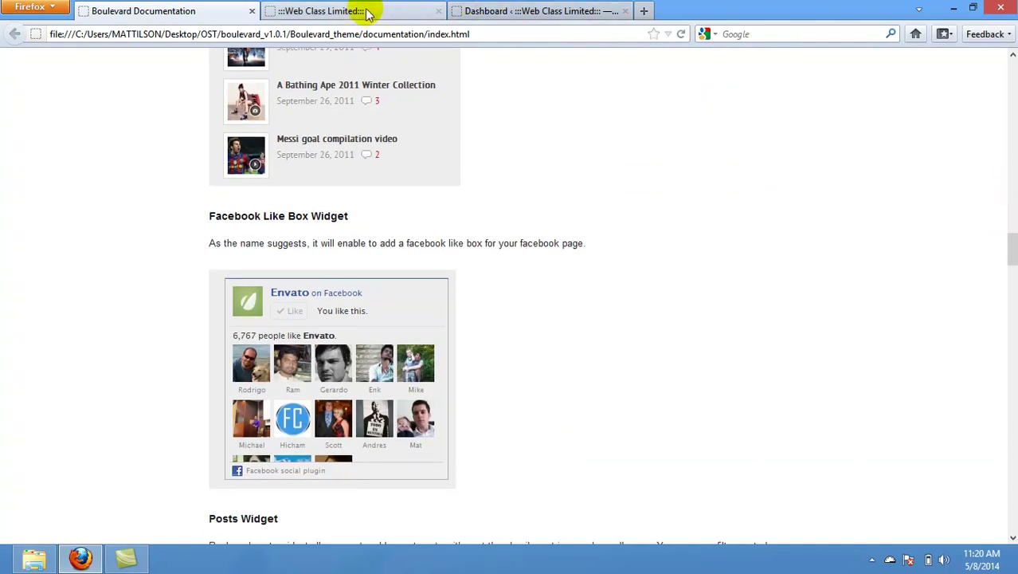
# Open the Widgets page in the WordPress admin and check the site's current home page.
pyautogui.click(470, 11)
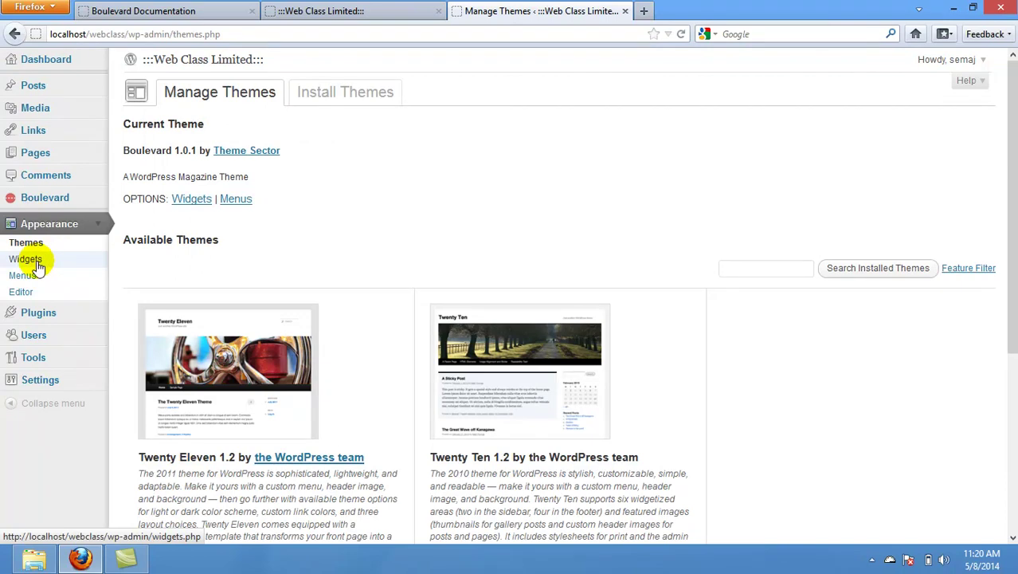
pyautogui.click(37, 267)
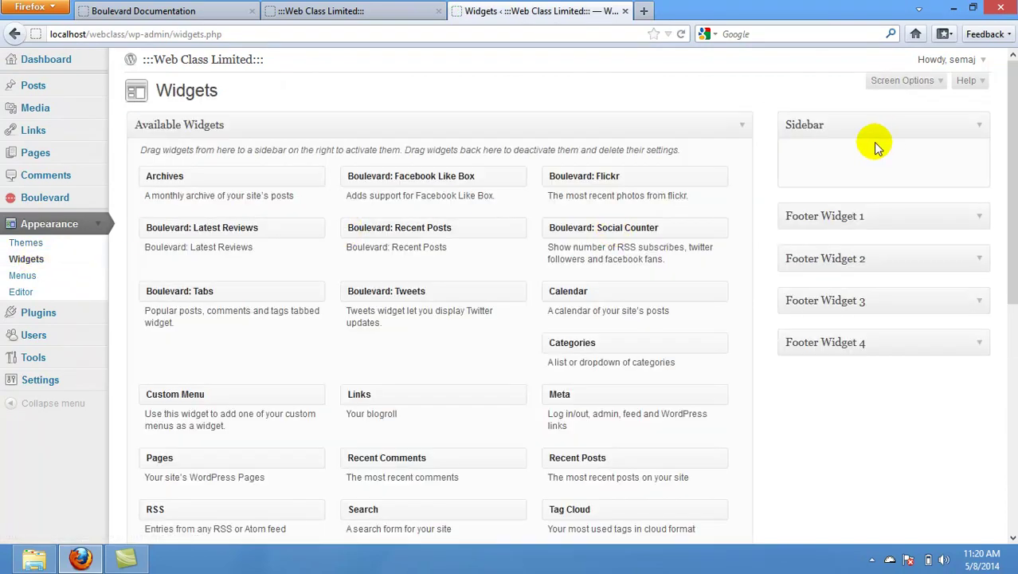
pyautogui.click(335, 10)
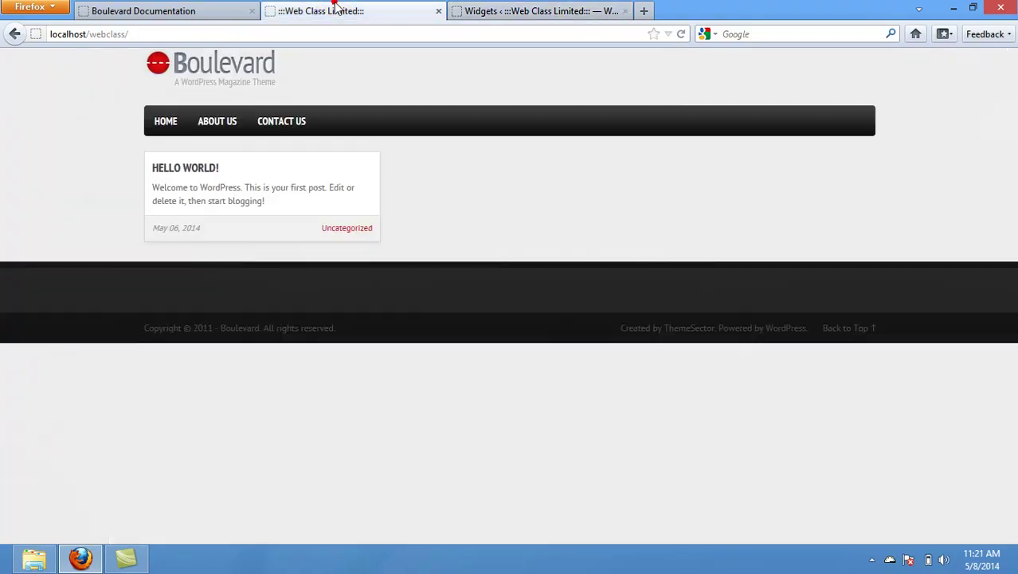
pyautogui.click(539, 8)
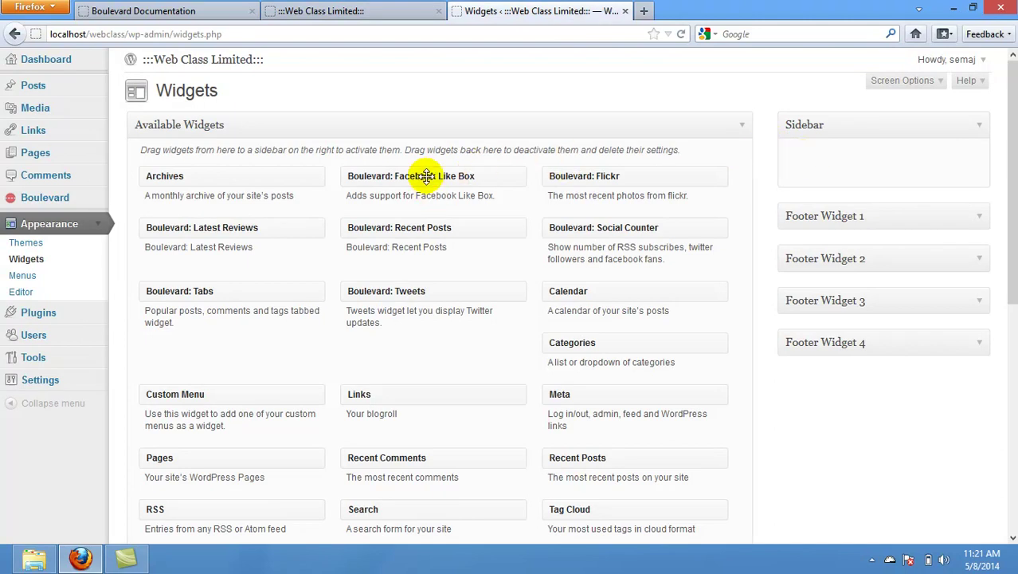
# Add the Boulevard: Facebook Like Box widget to the Sidebar area.
pyautogui.moveTo(426, 176); pyautogui.dragTo(879, 158)
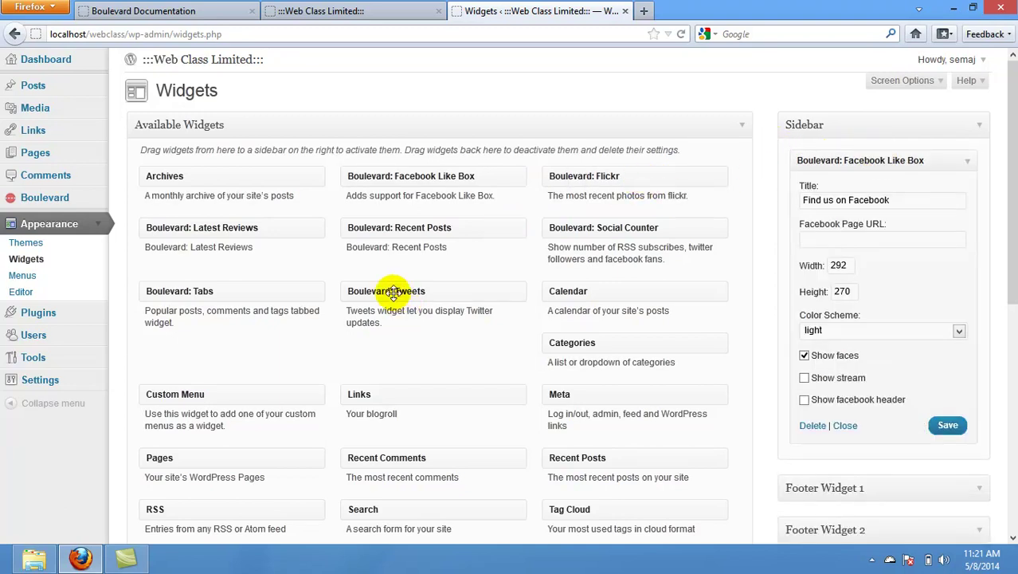
pyautogui.moveTo(393, 291); pyautogui.dragTo(411, 265)
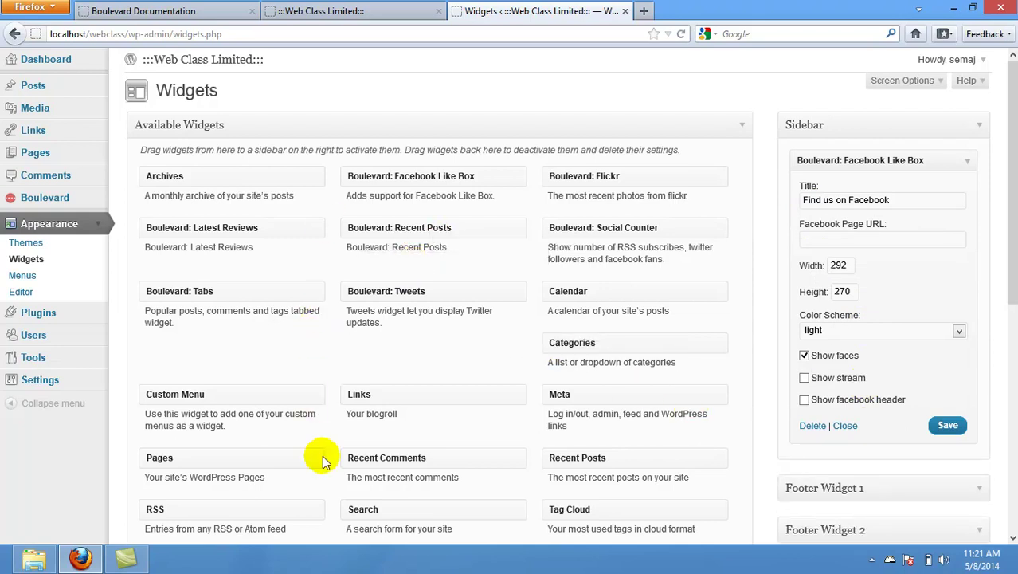
pyautogui.moveTo(1010, 147); pyautogui.dragTo(882, 318)
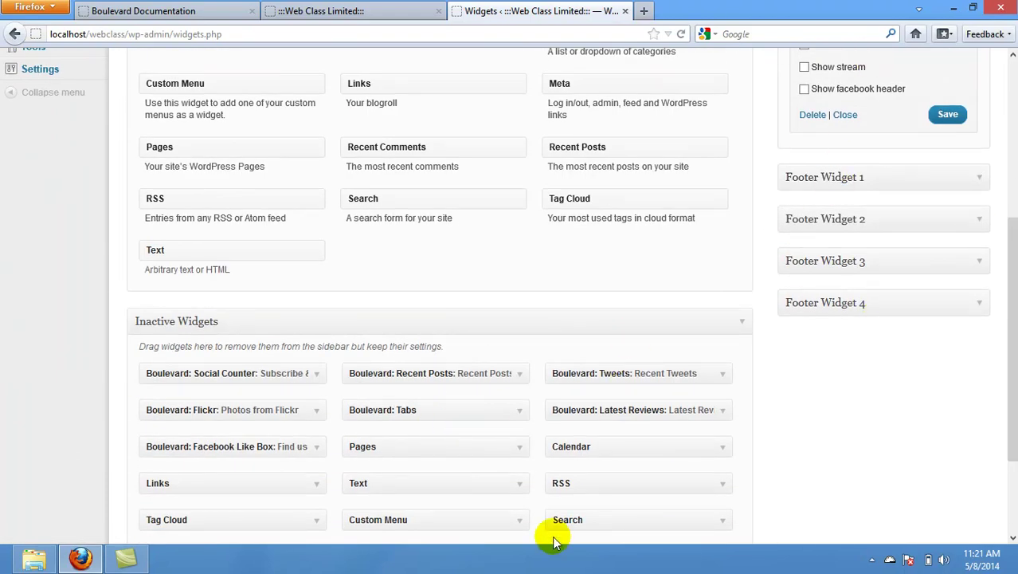
pyautogui.moveTo(1012, 295); pyautogui.dragTo(1002, 128)
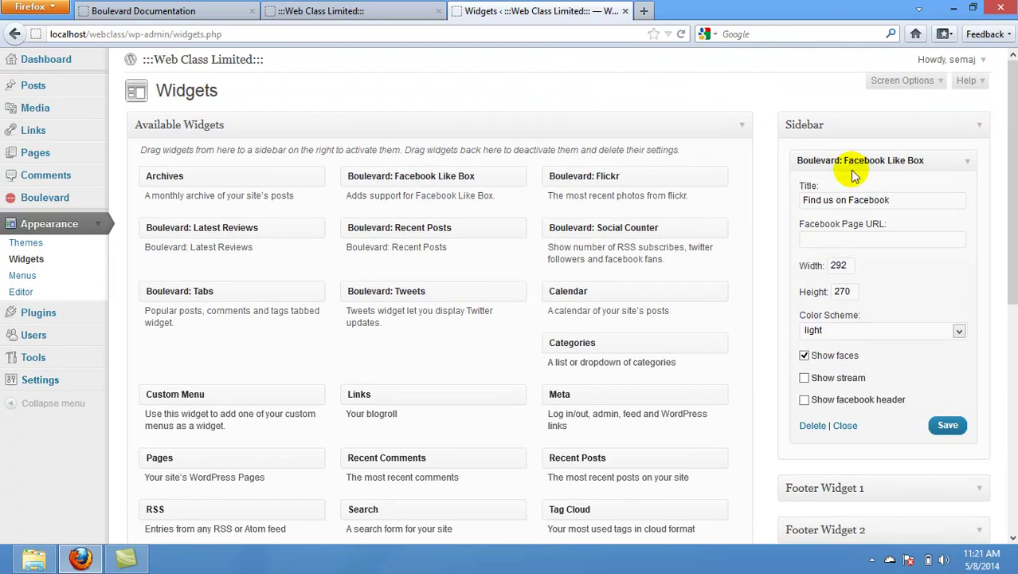
pyautogui.click(854, 242)
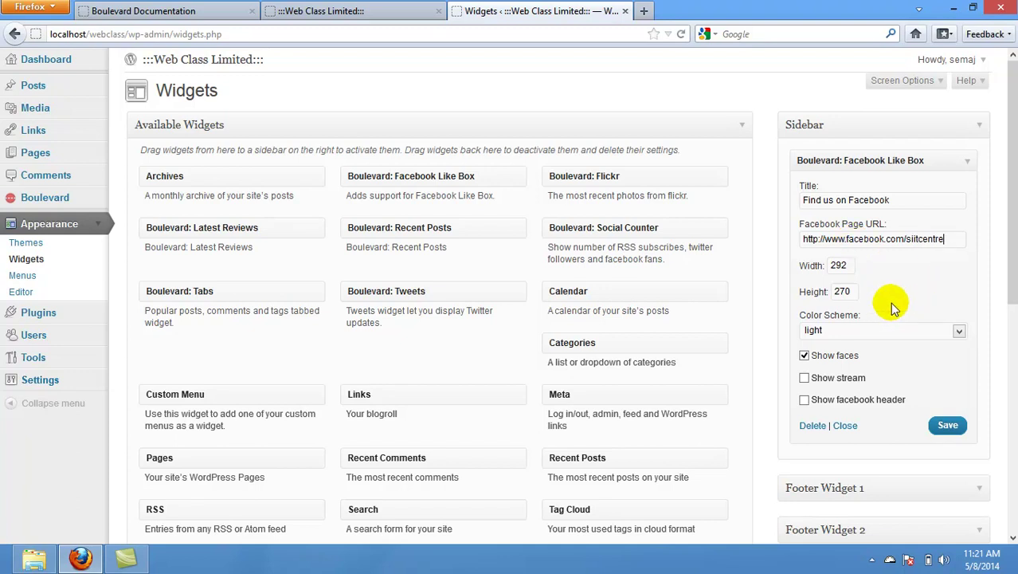
pyautogui.moveTo(1013, 249); pyautogui.dragTo(1012, 281)
pyautogui.click(1013, 280)
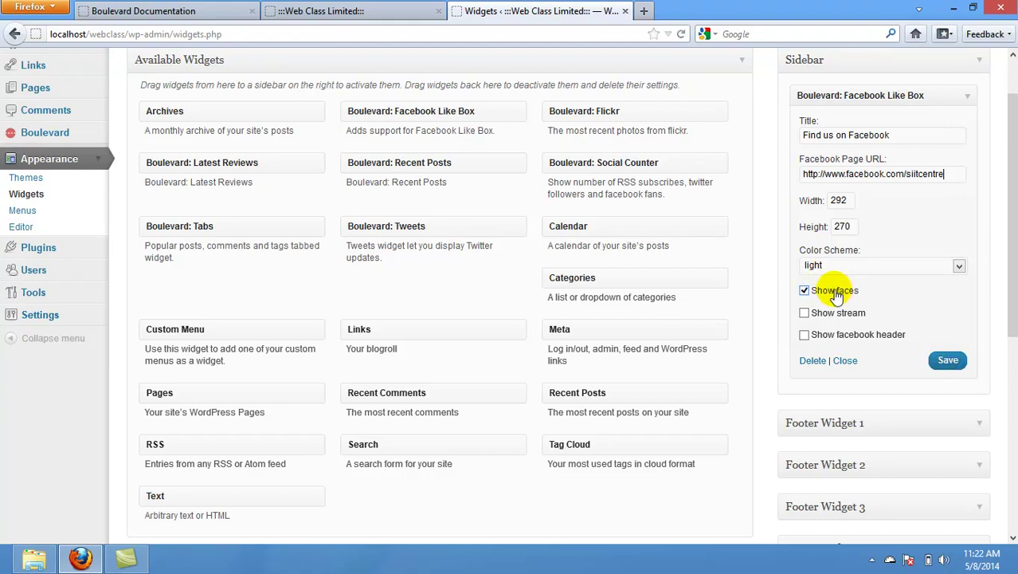
# Enable Show stream for the Facebook Like Box widget, comparing its options with the documentation's example and the live site.
pyautogui.click(143, 11)
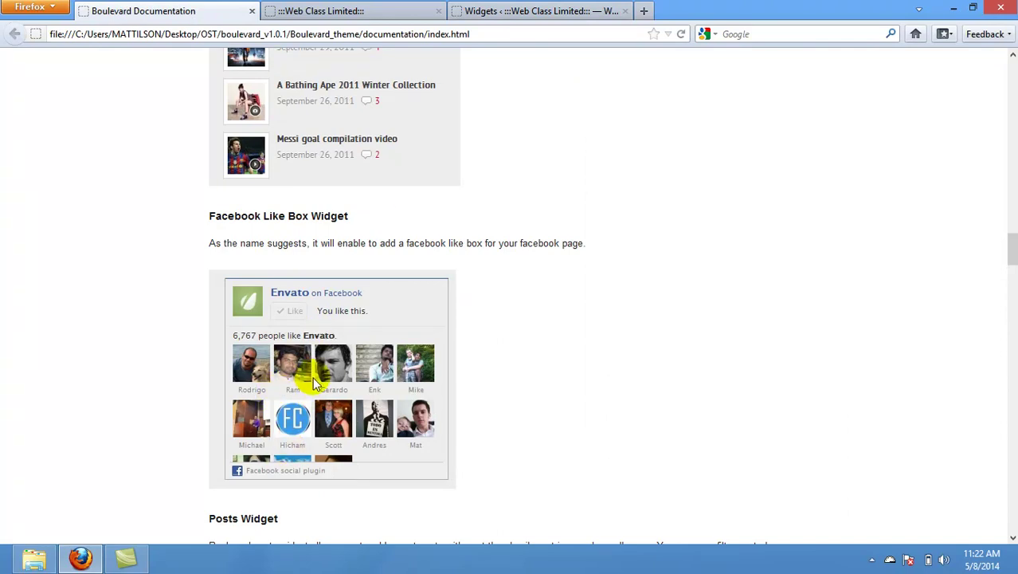
pyautogui.click(514, 9)
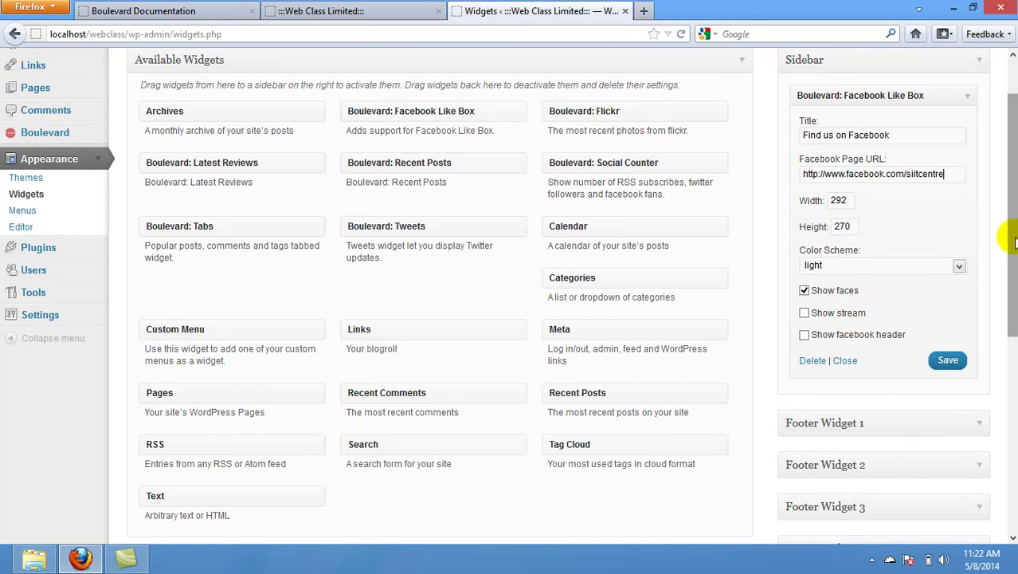
pyautogui.moveTo(1013, 252); pyautogui.dragTo(1013, 297)
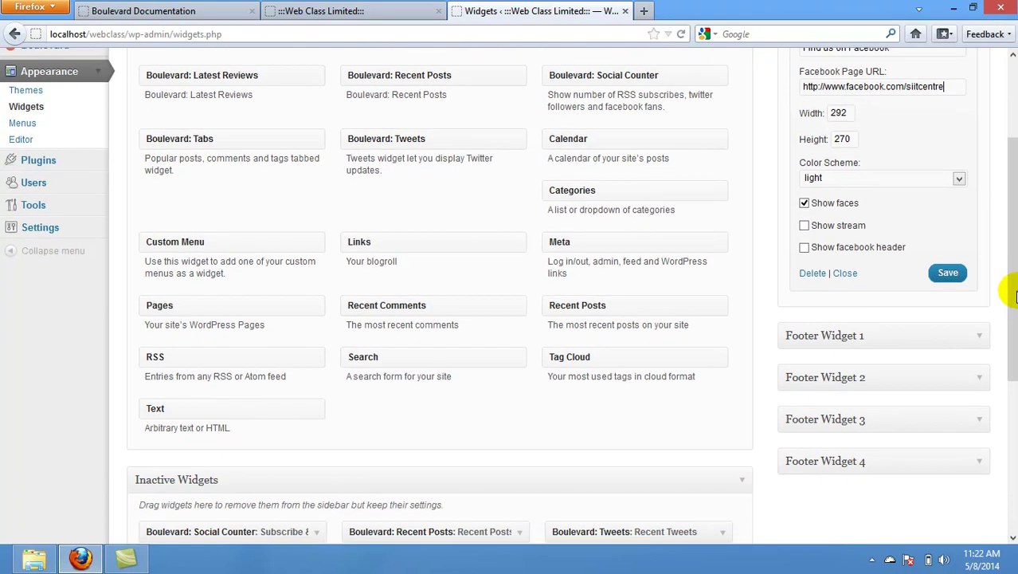
pyautogui.click(804, 225)
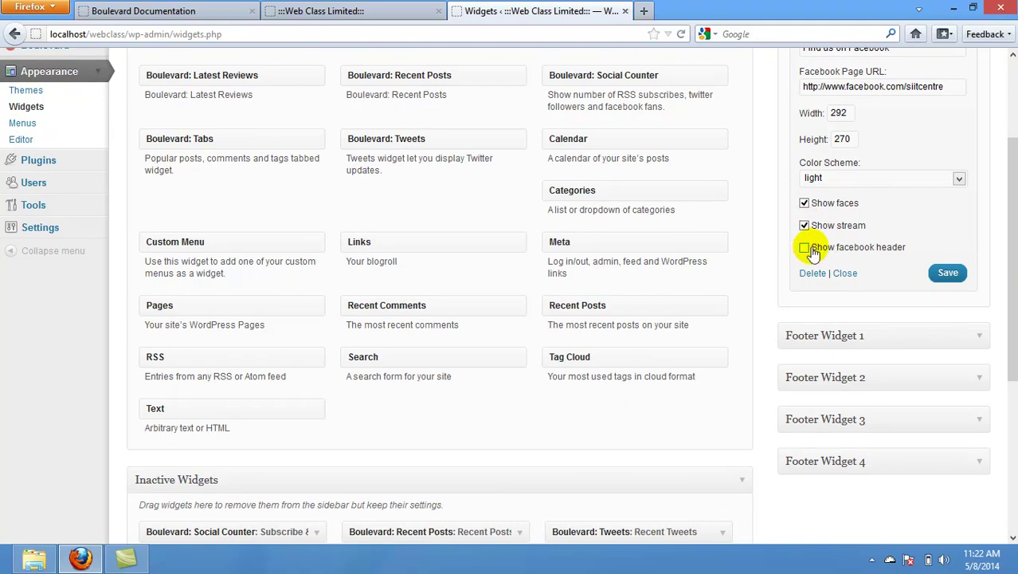
pyautogui.click(366, 11)
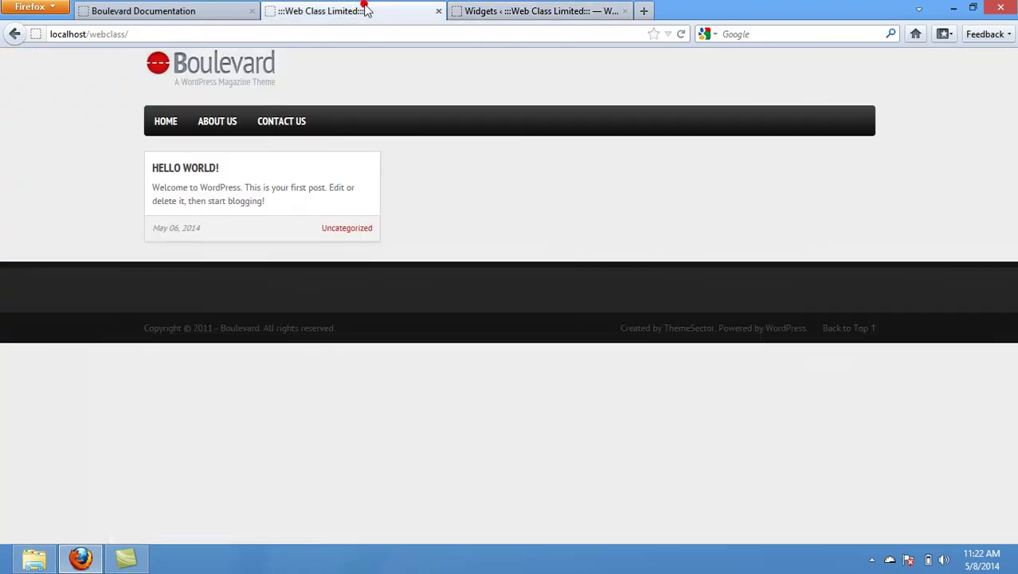
pyautogui.click(175, 10)
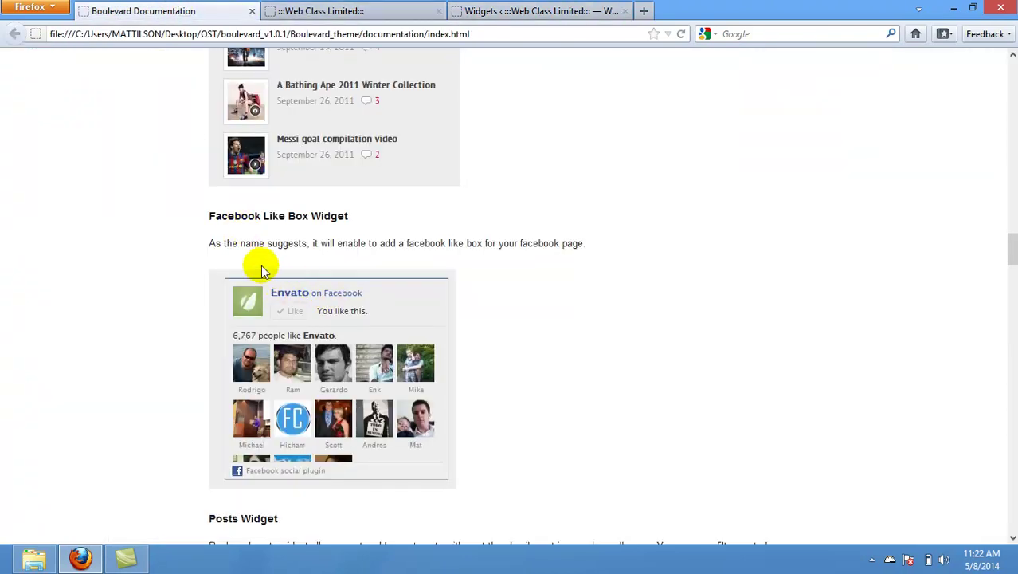
pyautogui.click(486, 10)
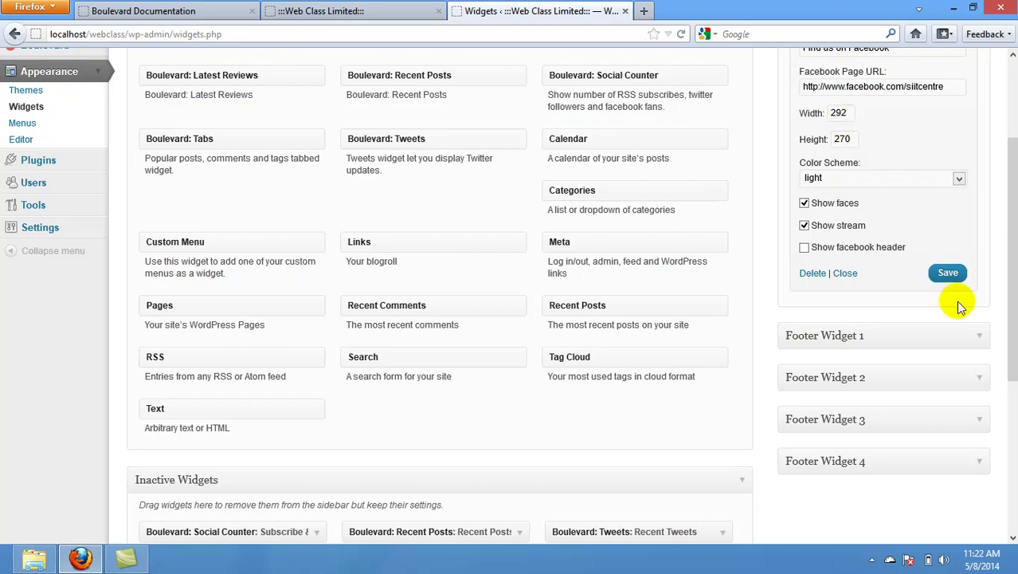
pyautogui.moveTo(1010, 270); pyautogui.dragTo(1005, 195)
pyautogui.click(968, 151)
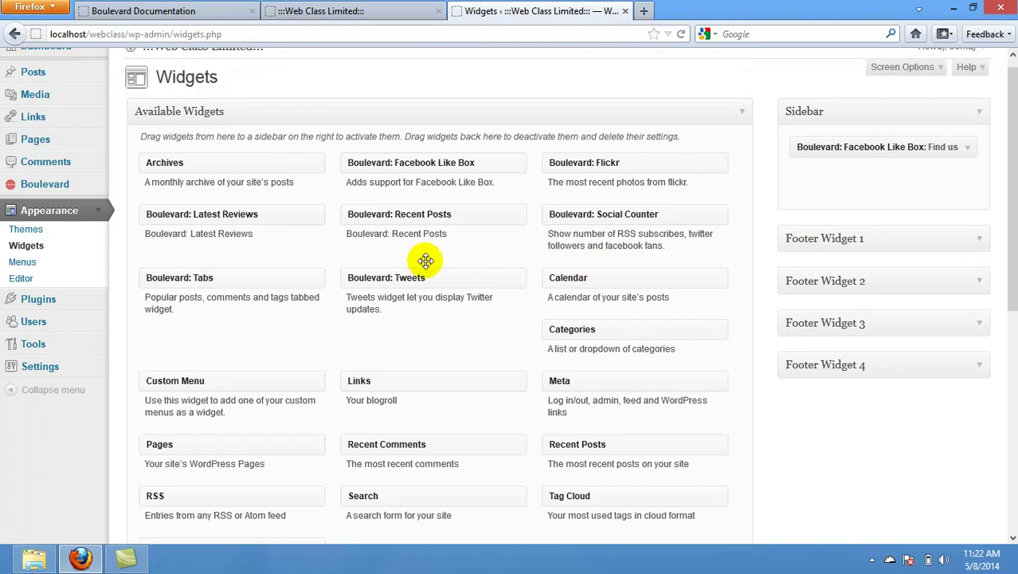
pyautogui.moveTo(408, 280); pyautogui.dragTo(909, 159)
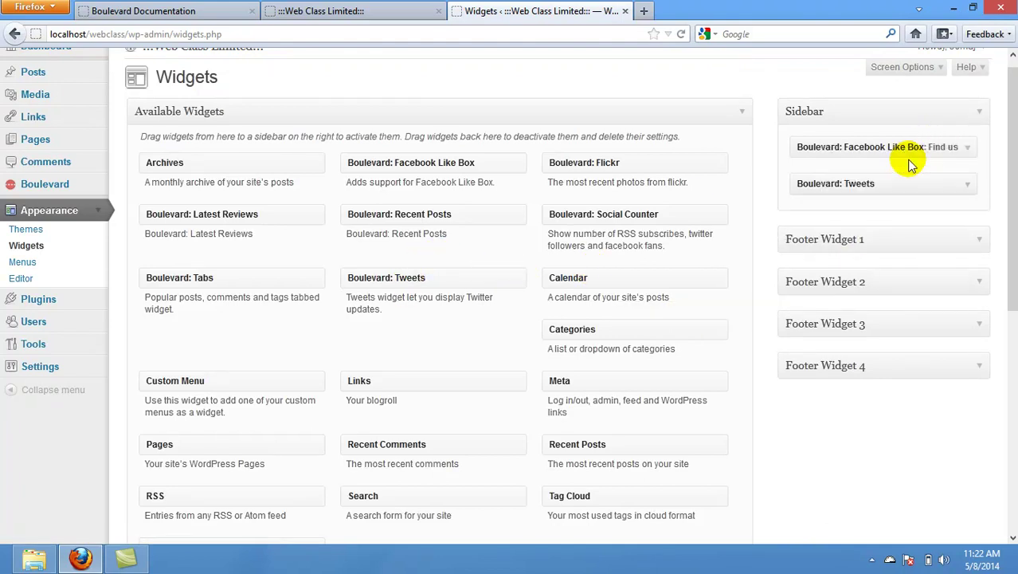
pyautogui.click(859, 257)
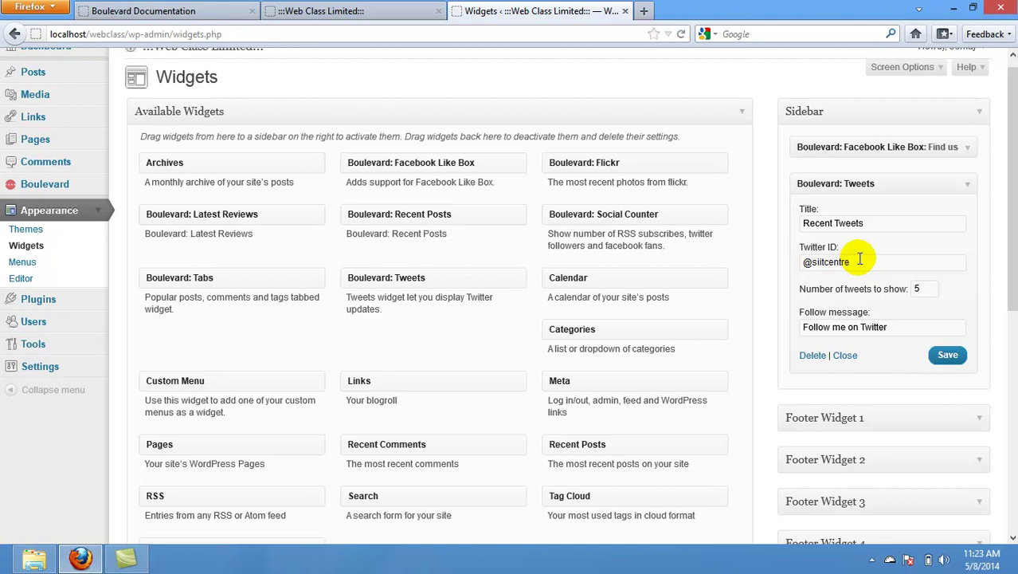
pyautogui.click(948, 357)
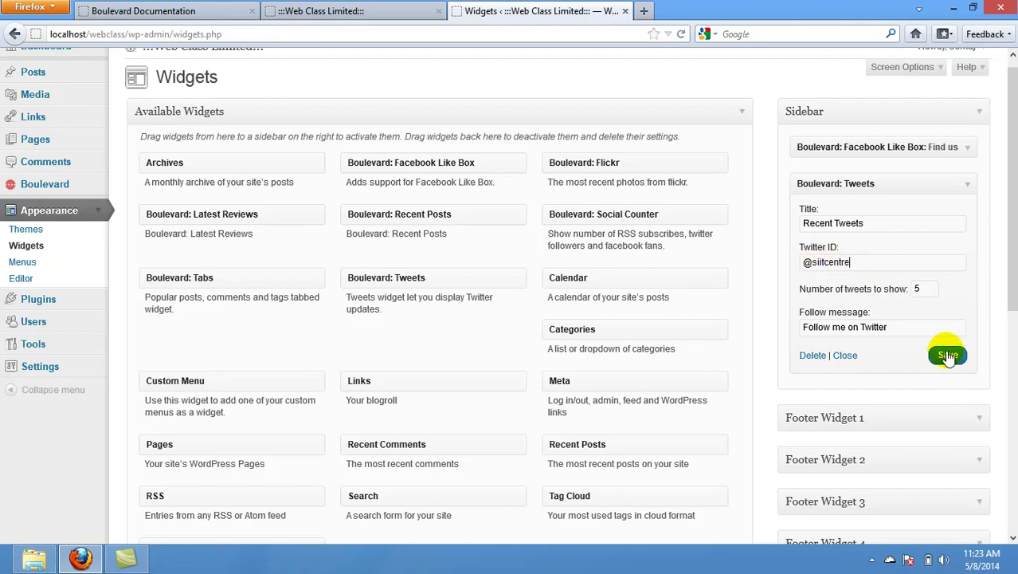
pyautogui.click(948, 356)
pyautogui.click(967, 188)
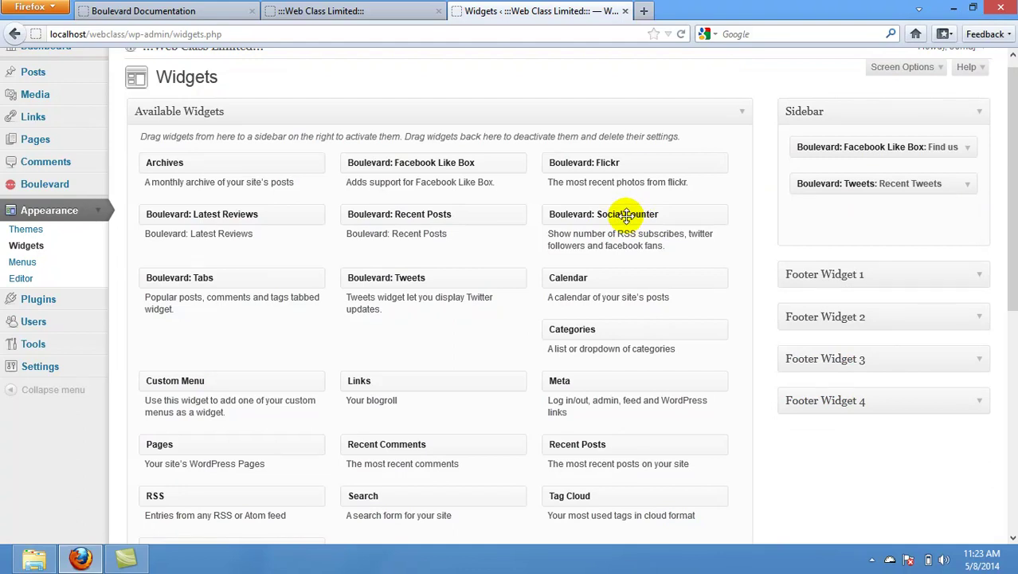
# Add and save the Boulevard: Social Counter widget above the Facebook Like Box in the Sidebar area, and check the reloaded home page.
pyautogui.moveTo(626, 215); pyautogui.dragTo(877, 148)
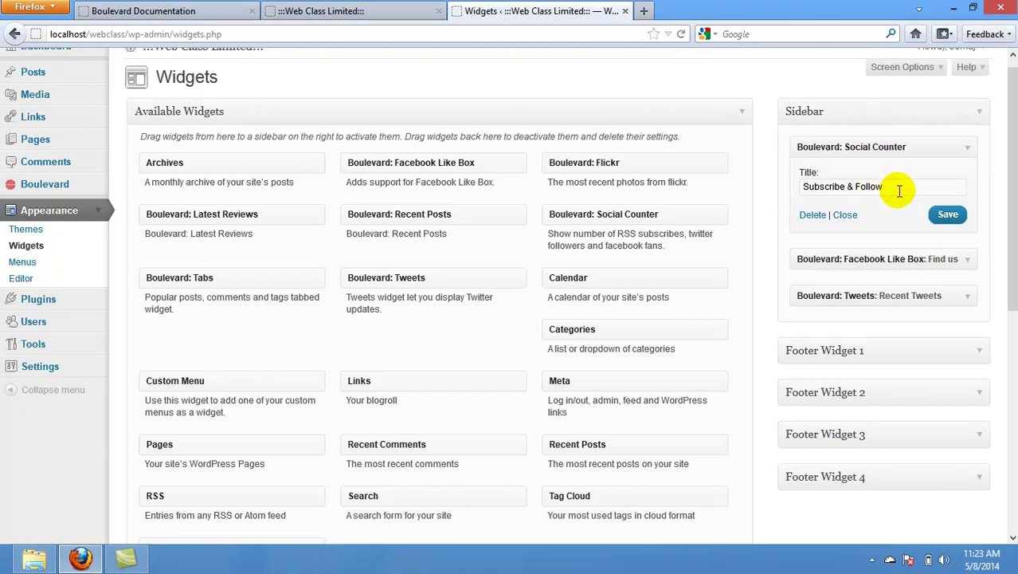
pyautogui.click(950, 217)
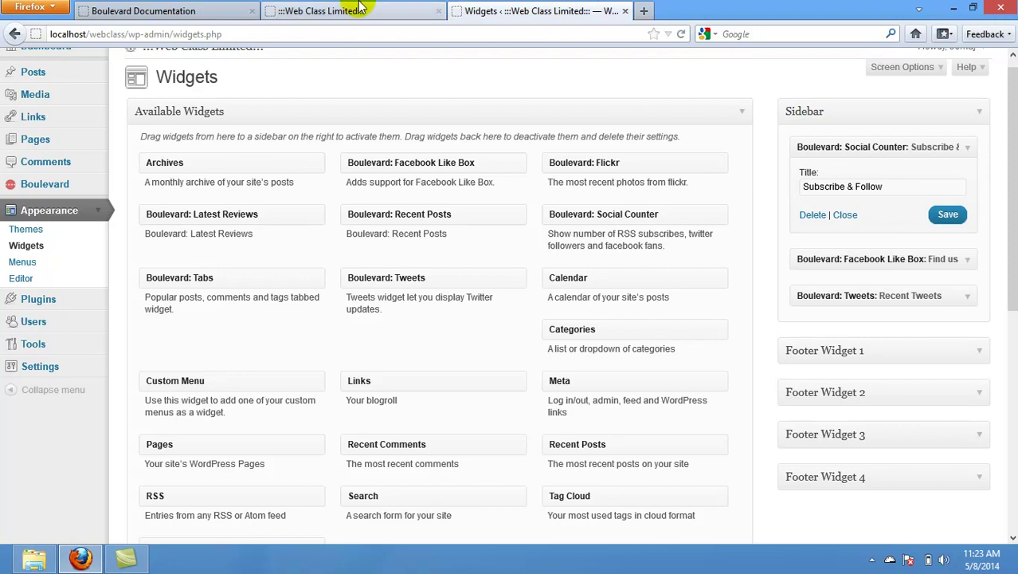
pyautogui.click(323, 8)
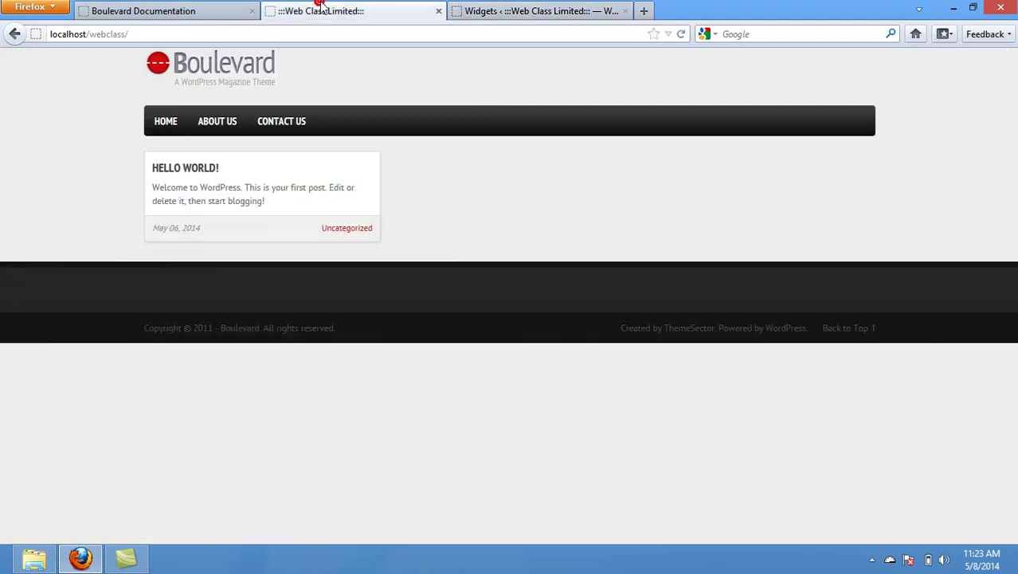
pyautogui.click(681, 34)
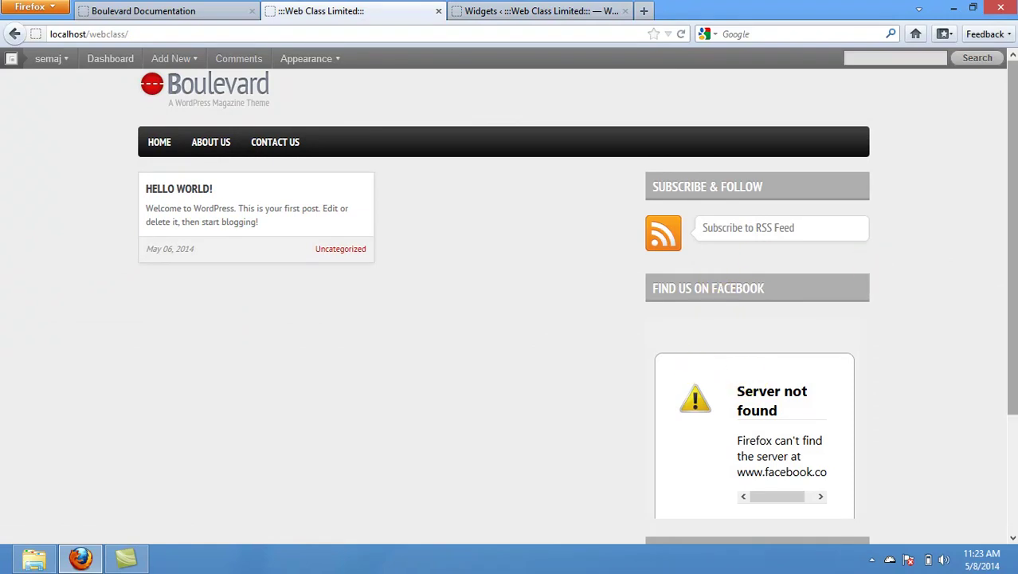
pyautogui.moveTo(1016, 223); pyautogui.dragTo(1007, 318)
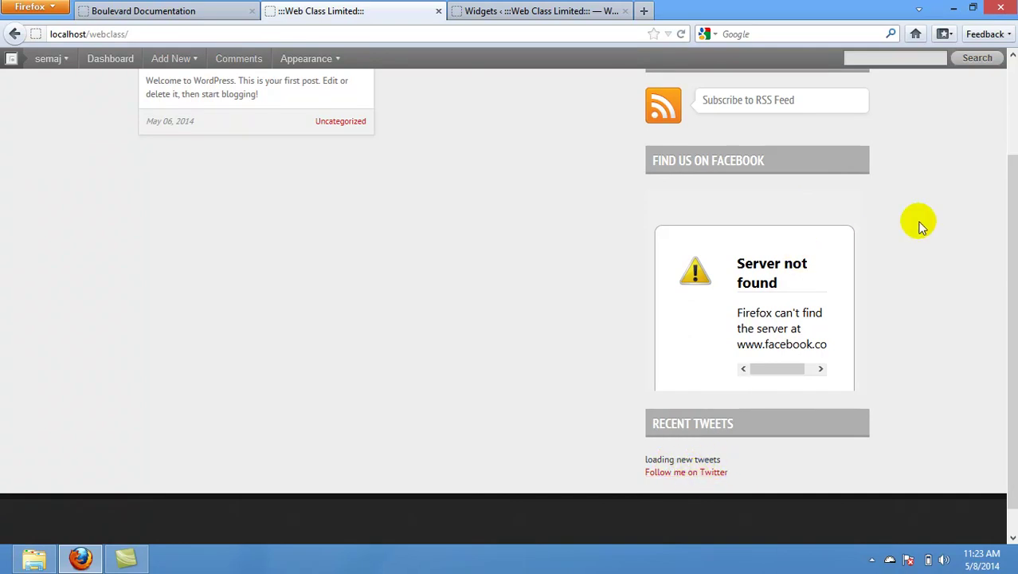
pyautogui.moveTo(1012, 334); pyautogui.dragTo(1002, 154)
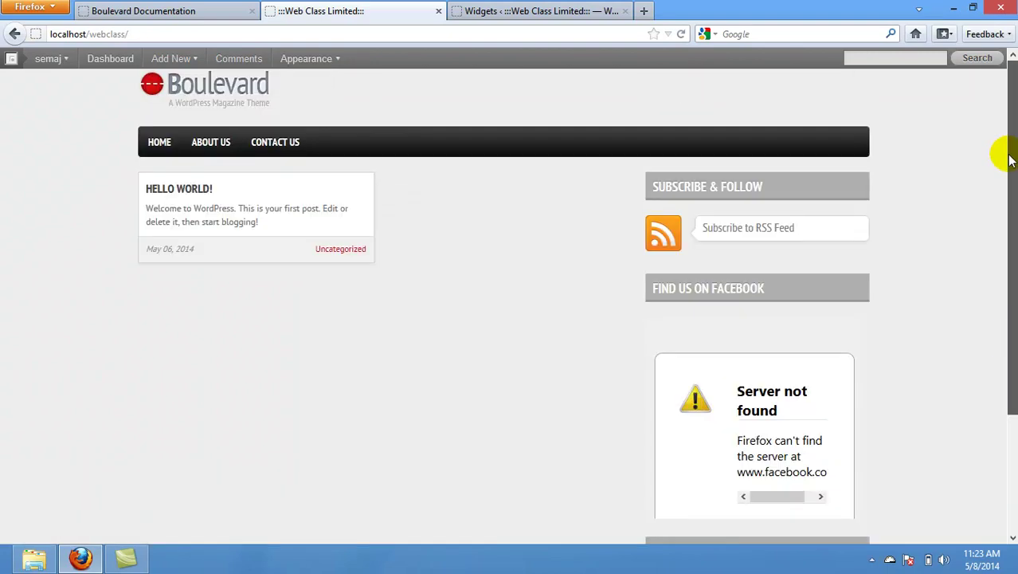
# Collapse the Sidebar area on the Widgets page and review the Posts Widget and Twitter Widget sections of the Boulevard documentation.
pyautogui.click(519, 12)
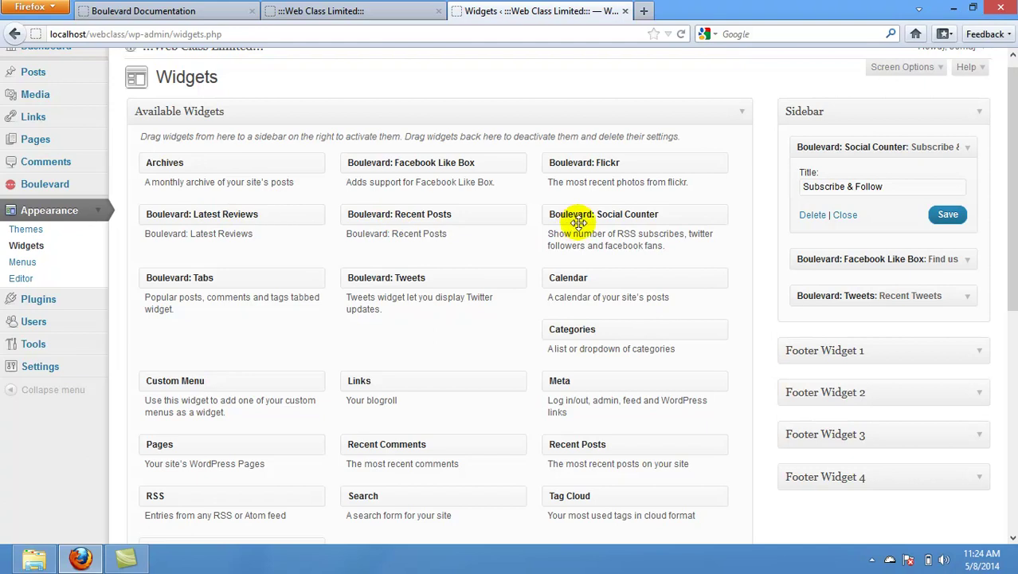
pyautogui.click(979, 110)
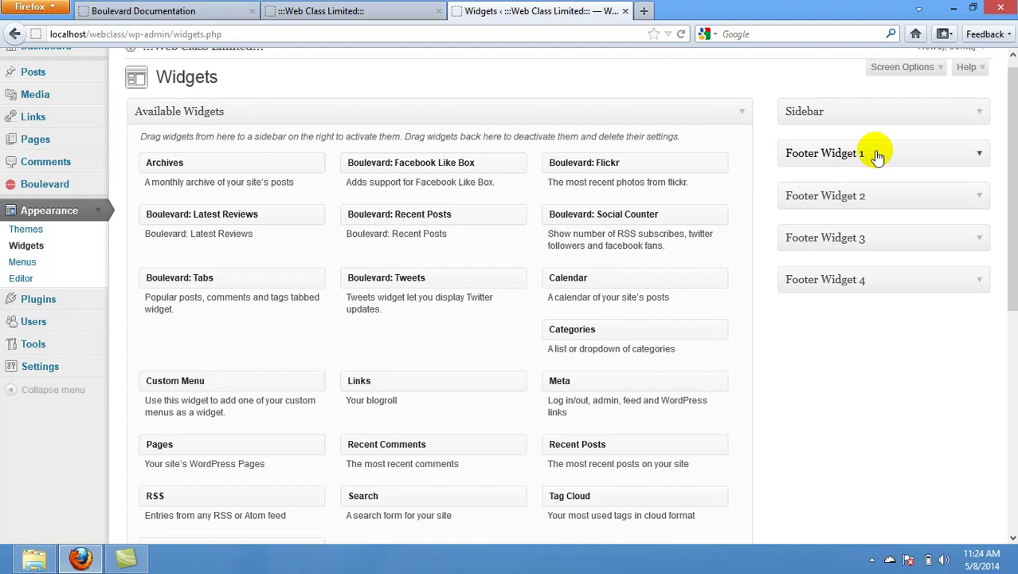
pyautogui.click(192, 11)
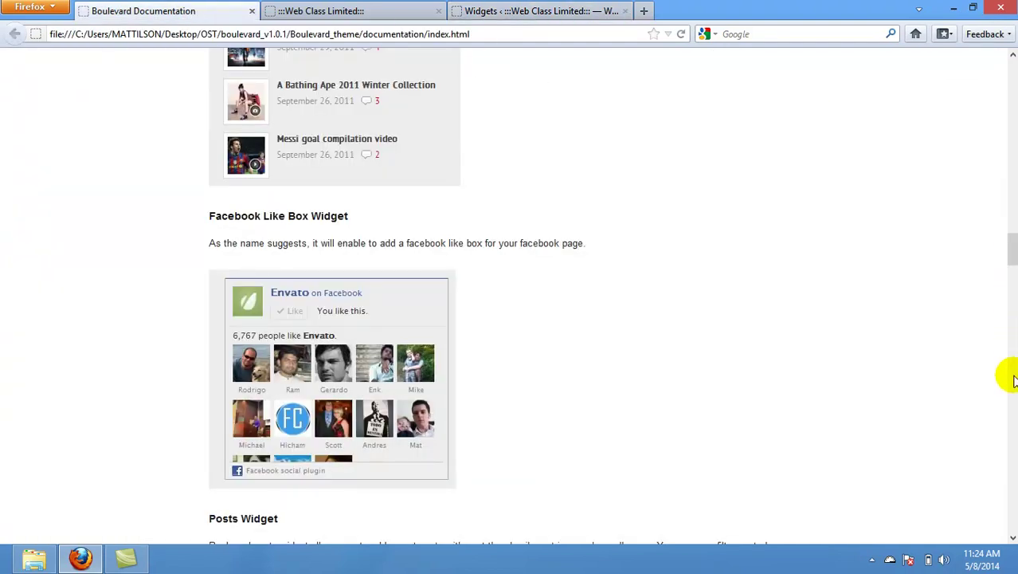
pyautogui.moveTo(1011, 248); pyautogui.dragTo(1011, 285)
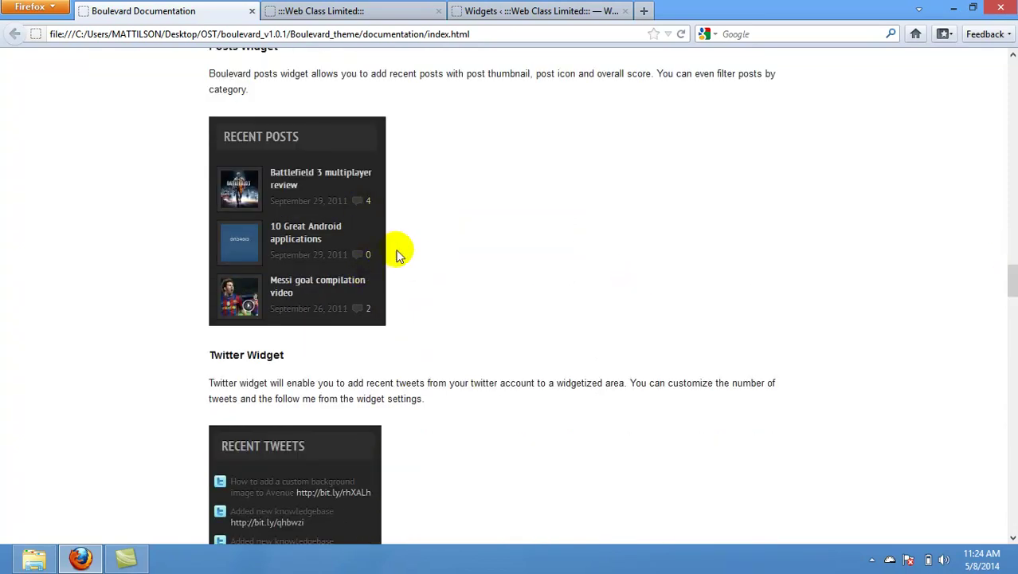
pyautogui.moveTo(1012, 285); pyautogui.dragTo(1012, 291)
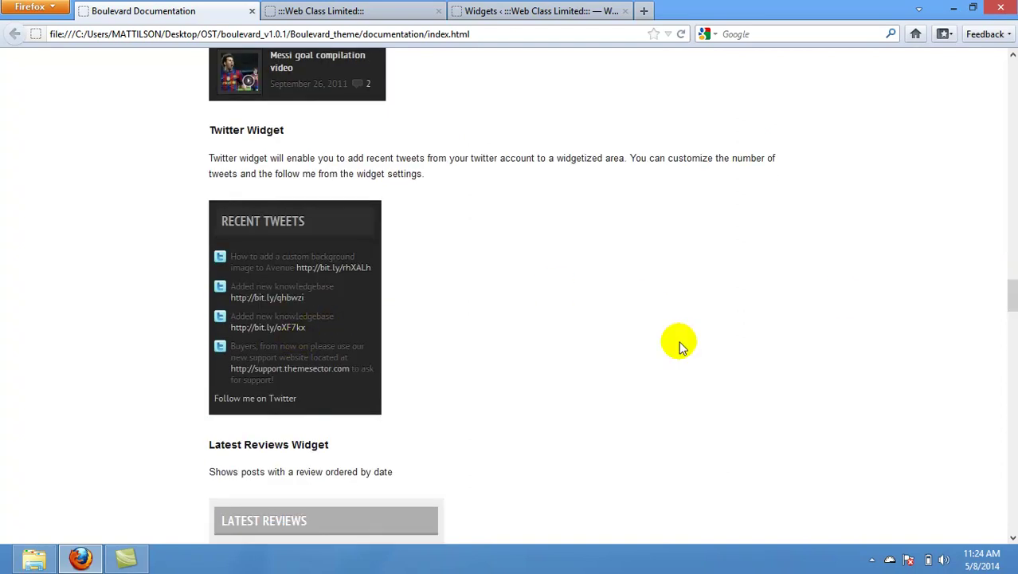
pyautogui.moveTo(1010, 300); pyautogui.dragTo(1011, 72)
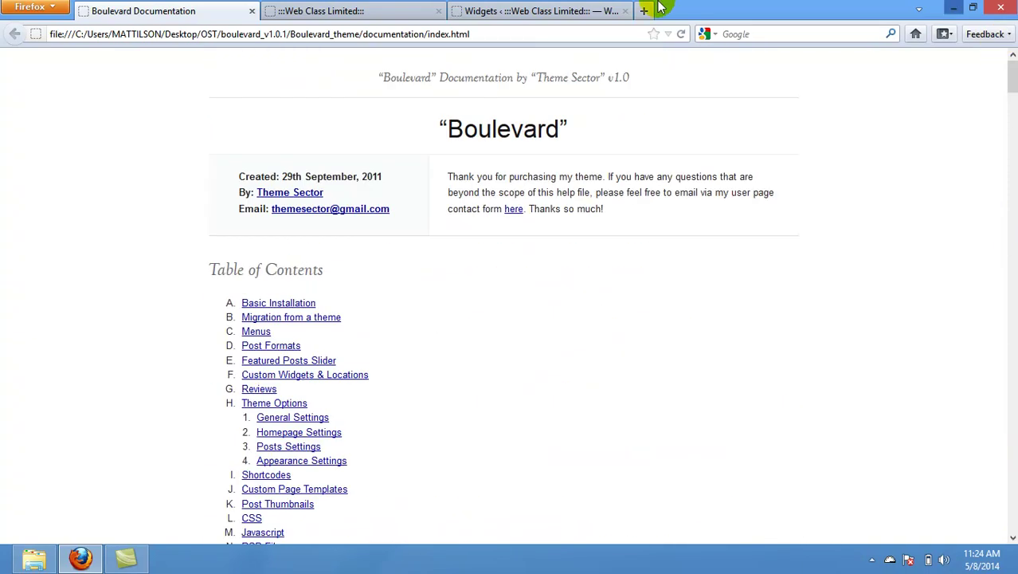
# Add the Boulevard: Recent Posts widget to Footer Widget 1 on the Widgets page and save it with its default settings.
pyautogui.click(555, 9)
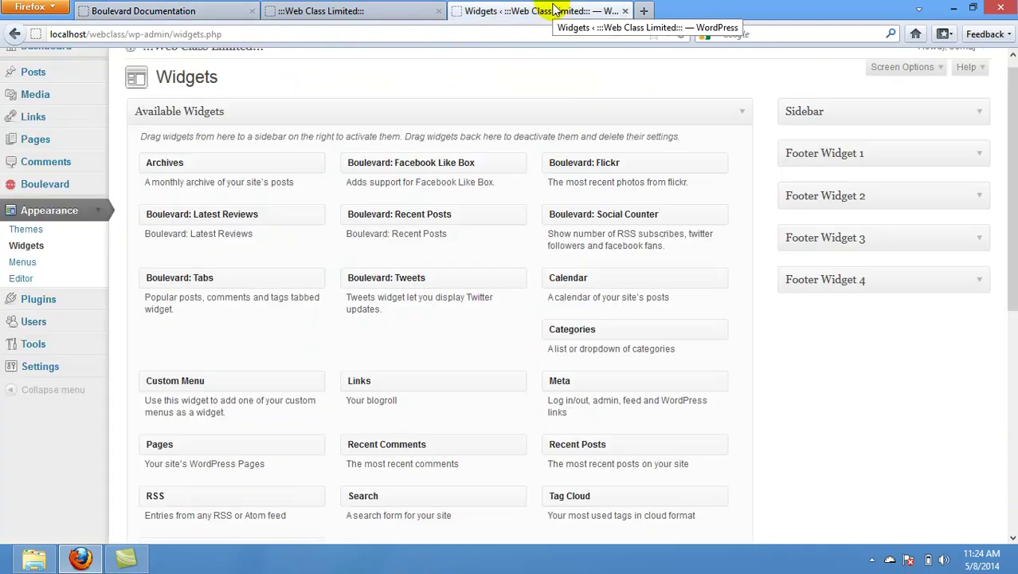
pyautogui.click(882, 159)
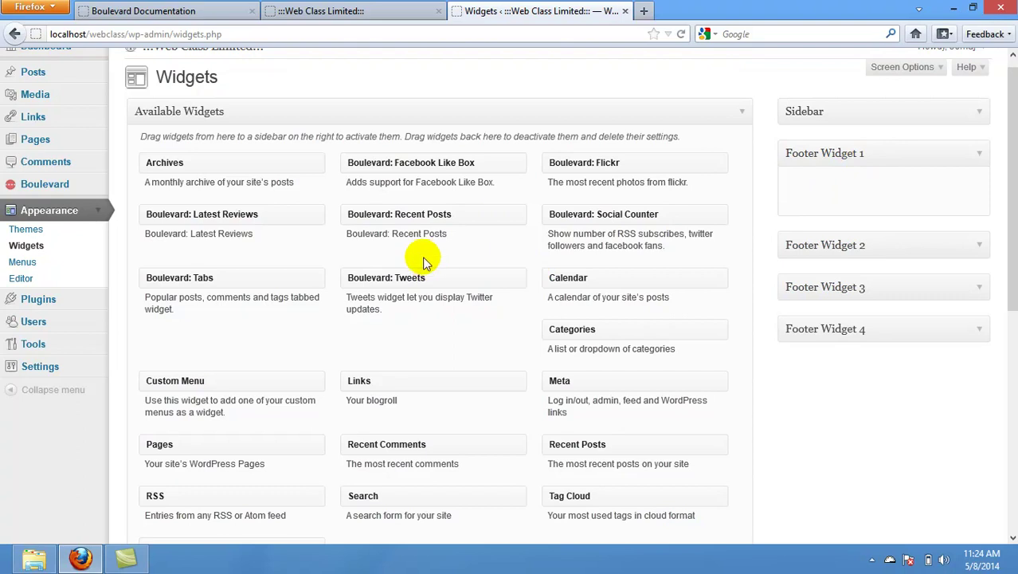
pyautogui.moveTo(404, 213); pyautogui.dragTo(870, 183)
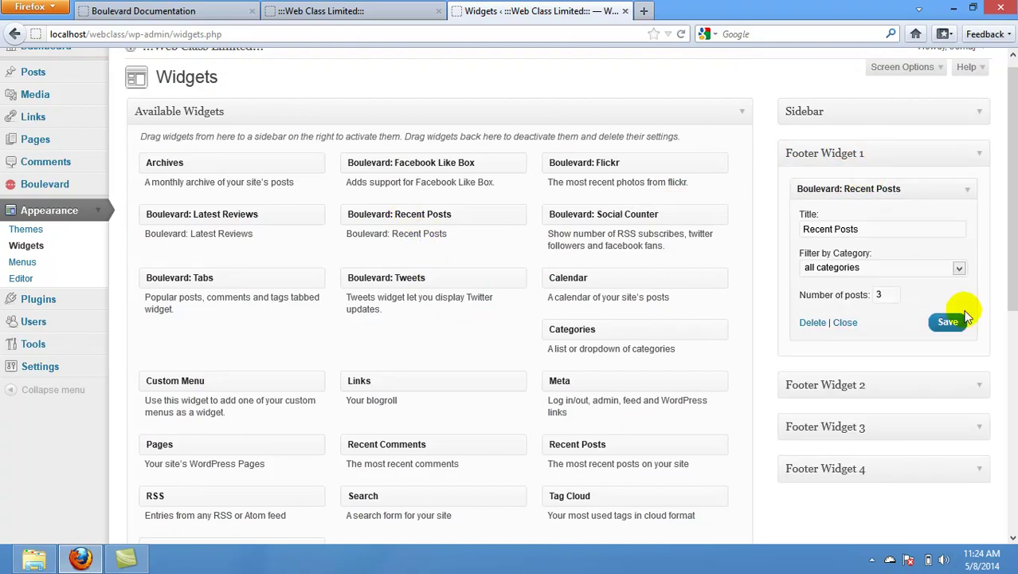
pyautogui.click(947, 324)
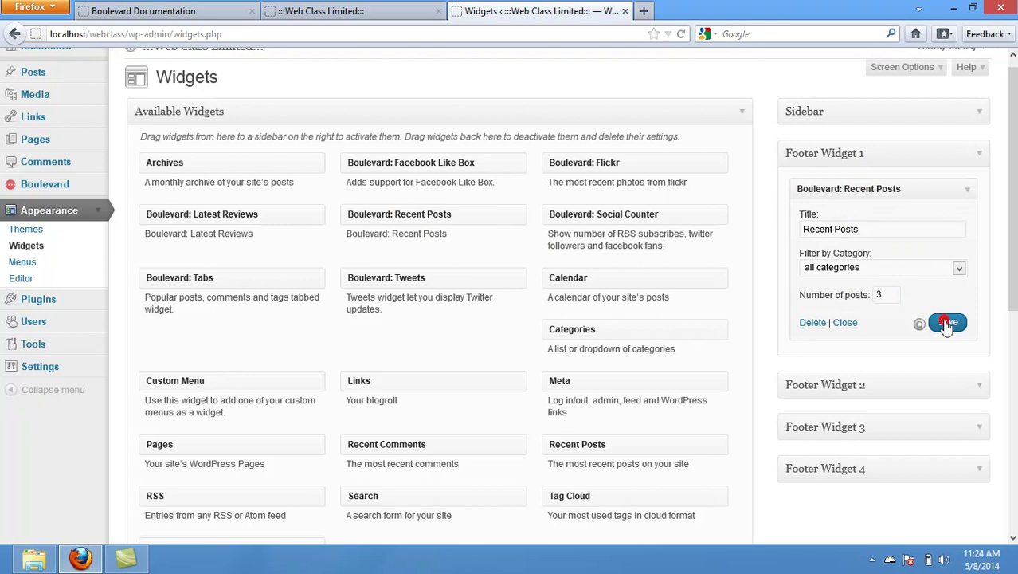
pyautogui.click(966, 153)
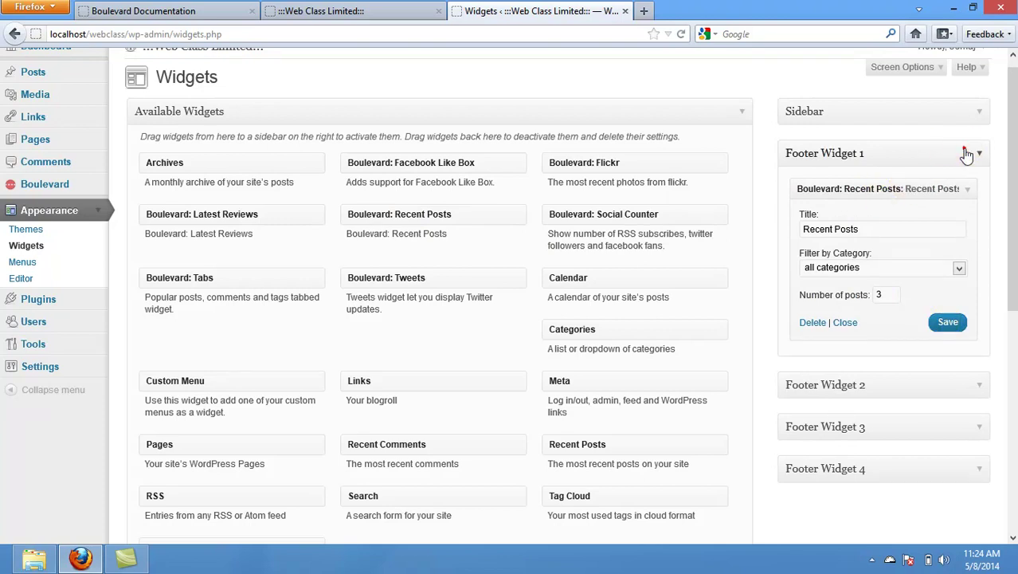
# Add the Boulevard: Tabs widget to Footer Widget 2 and save it with its default settings.
pyautogui.click(979, 196)
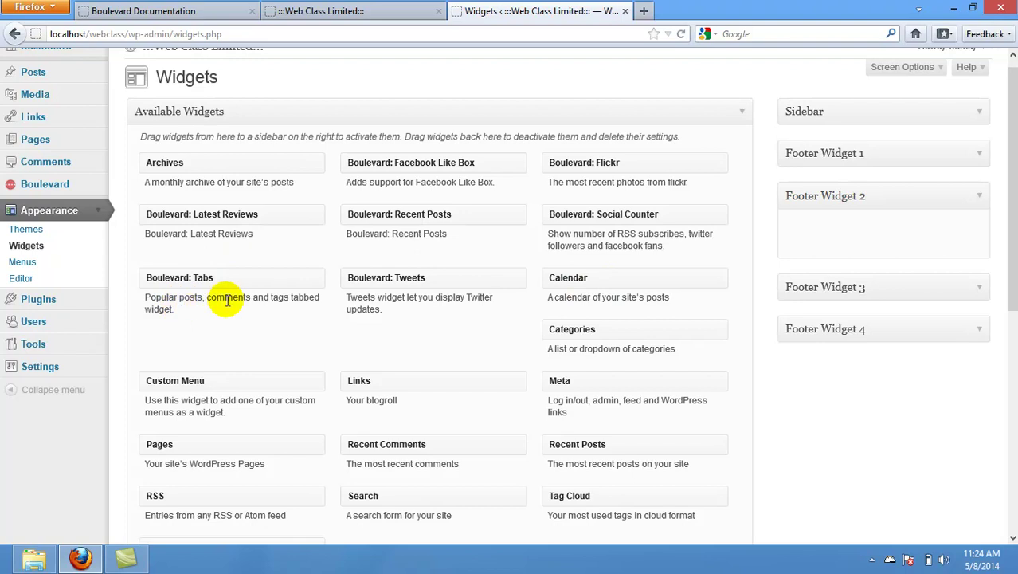
pyautogui.moveTo(200, 276); pyautogui.dragTo(850, 228)
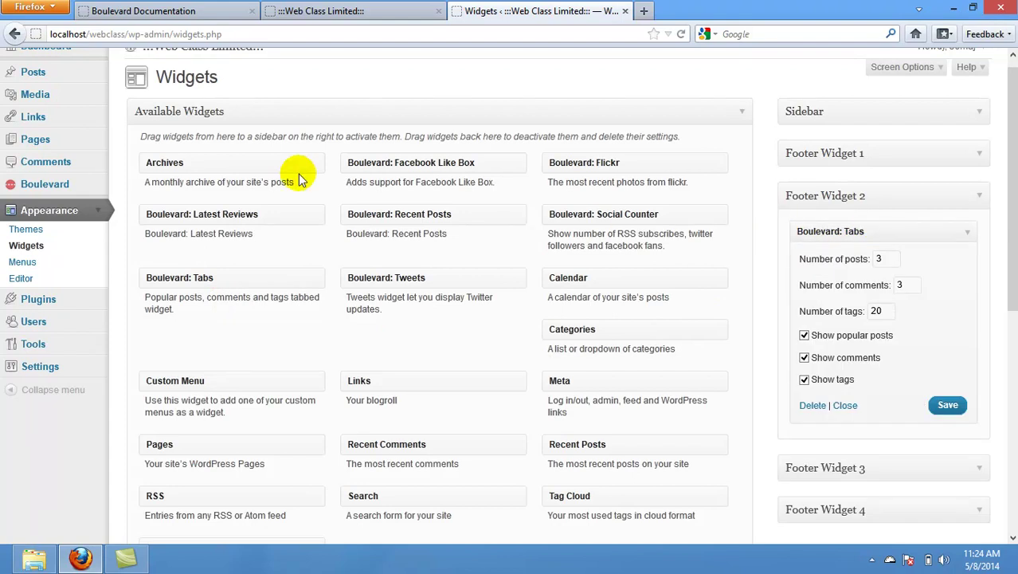
pyautogui.click(960, 408)
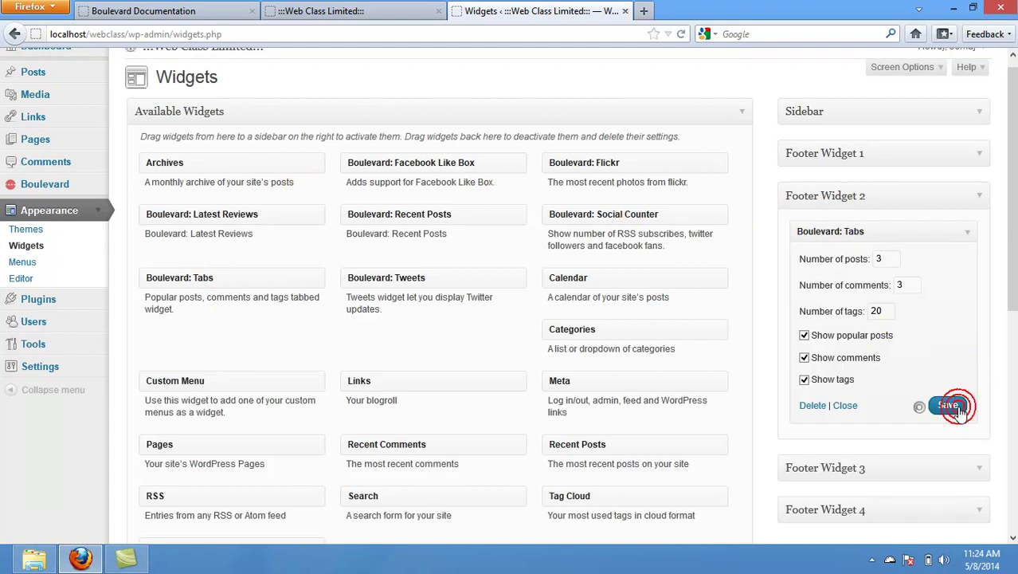
pyautogui.click(967, 236)
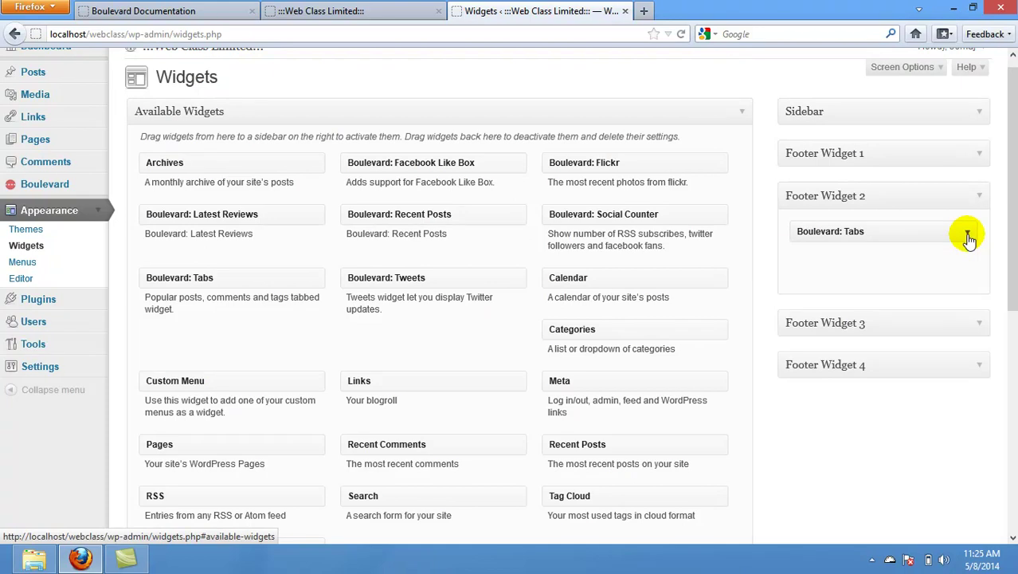
# Add the Archives widget to Footer Widget 3 with the title Archives and Show post counts enabled, and save it.
pyautogui.click(974, 324)
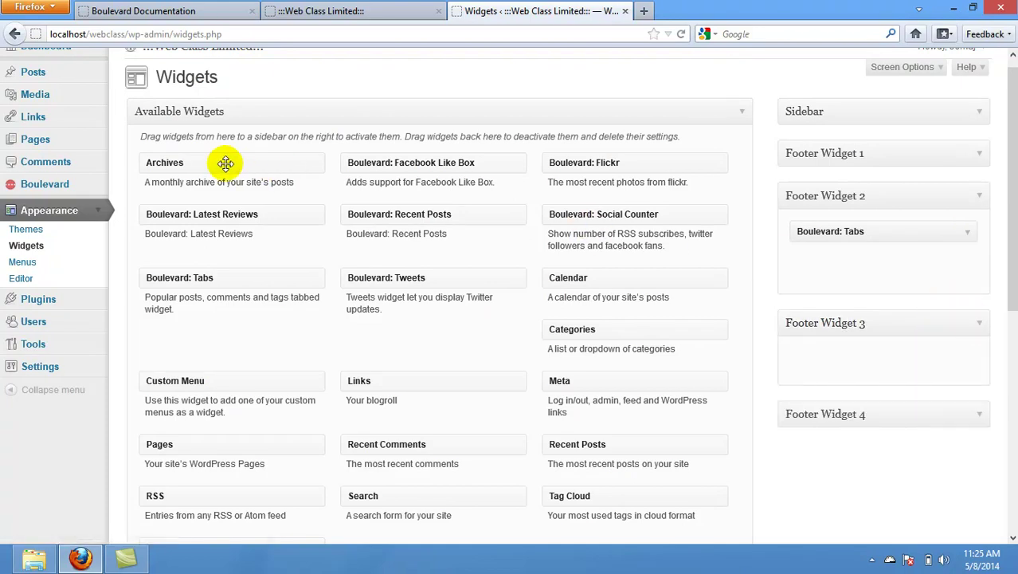
pyautogui.moveTo(225, 163); pyautogui.dragTo(838, 355)
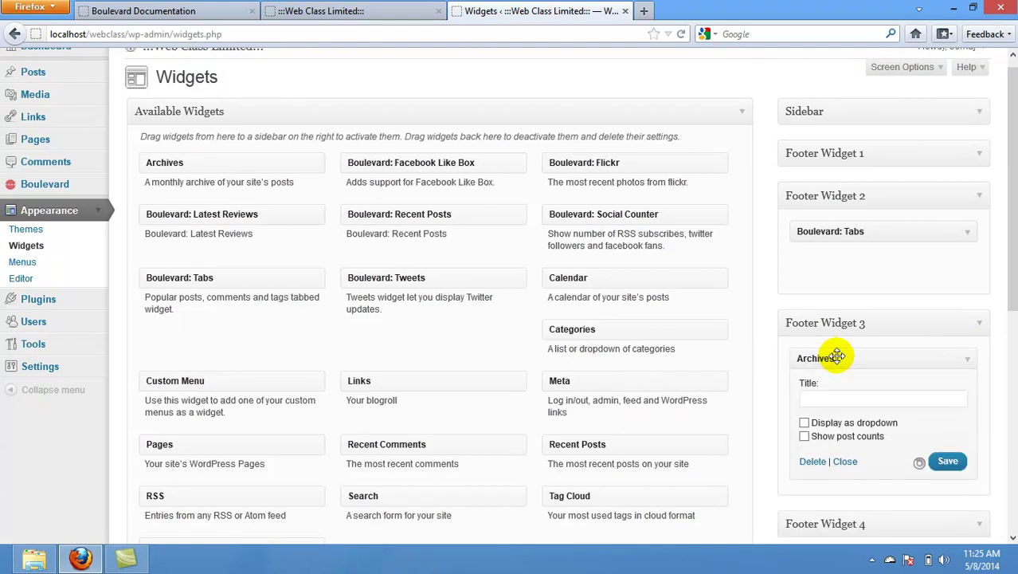
pyautogui.click(860, 402)
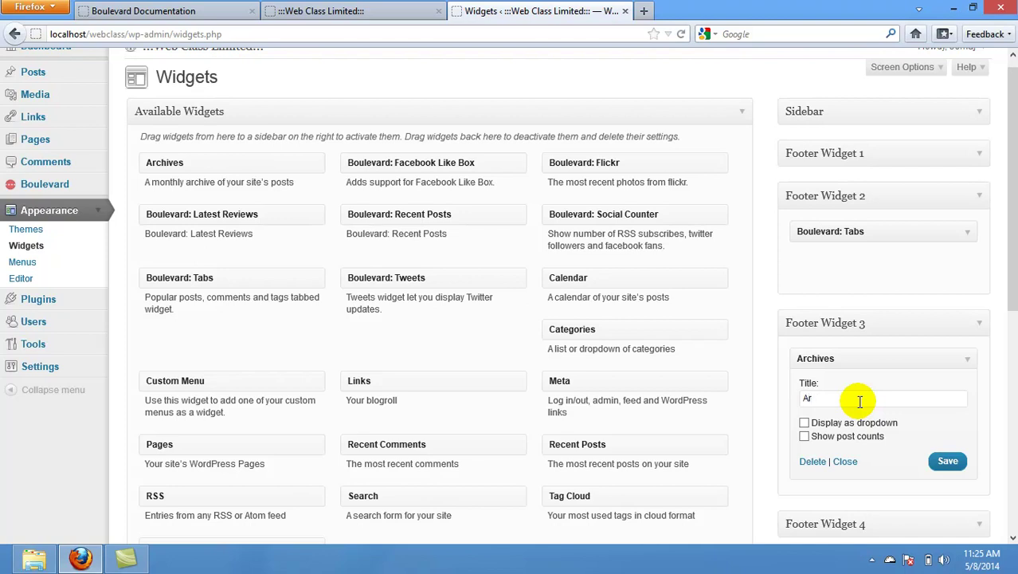
pyautogui.write('Archives')
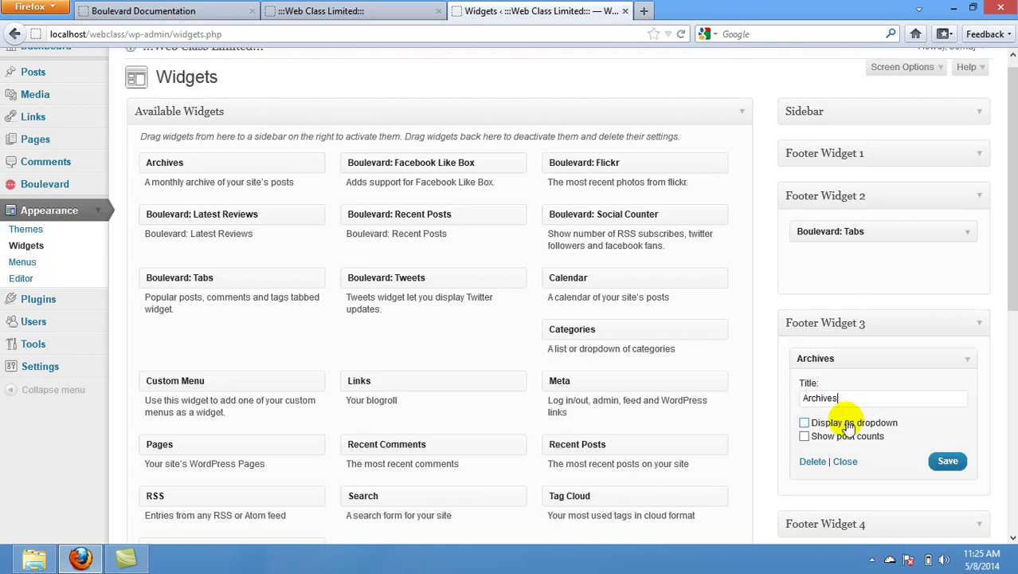
pyautogui.click(805, 436)
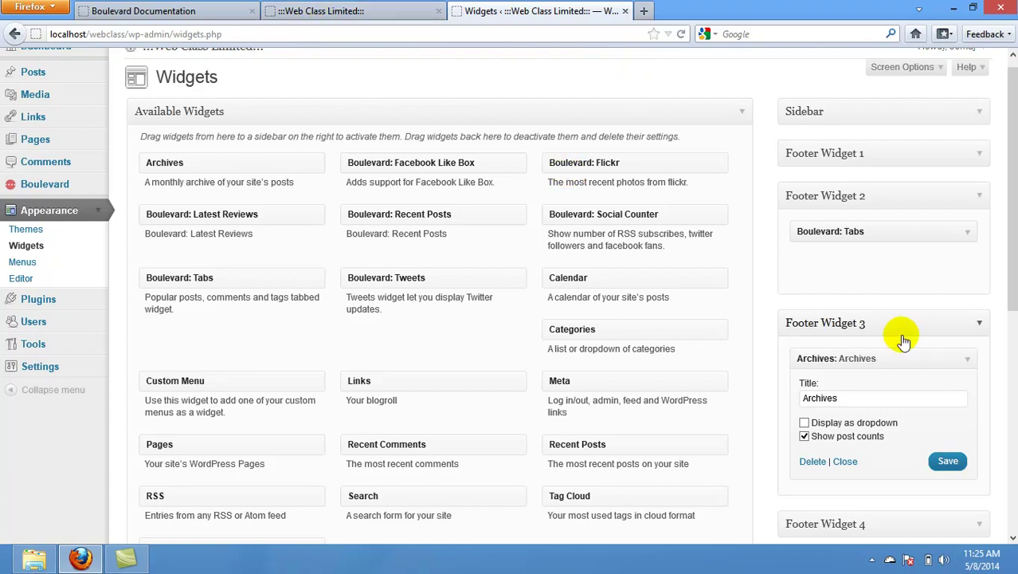
pyautogui.click(978, 325)
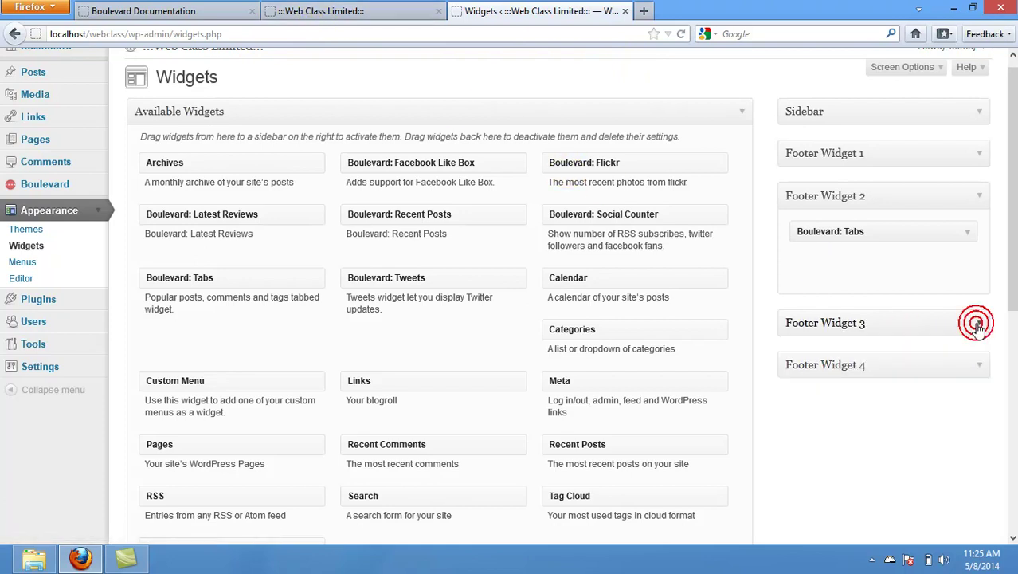
# Reload the site's home page and examine the widgets in its footer.
pyautogui.click(404, 14)
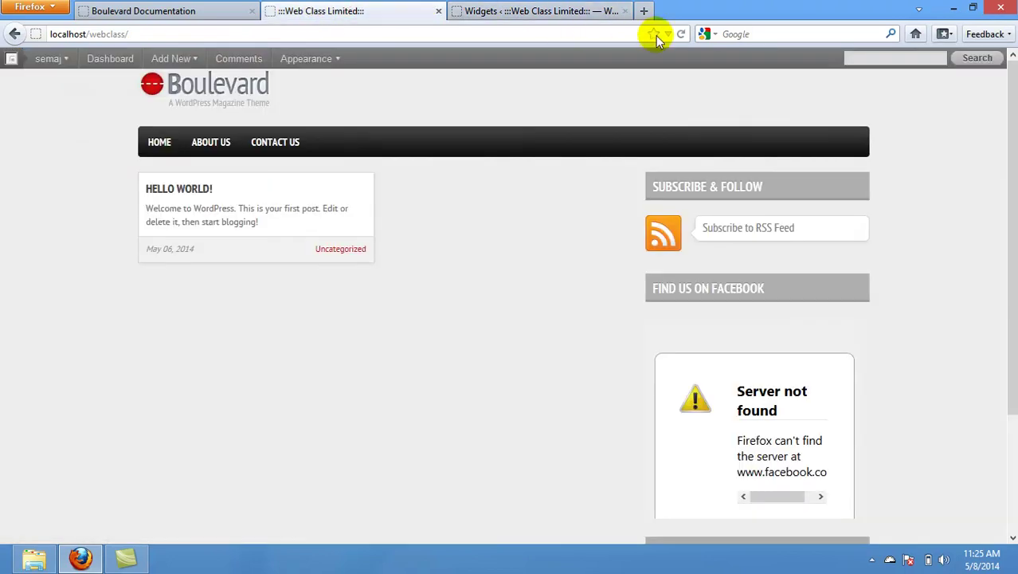
pyautogui.click(681, 34)
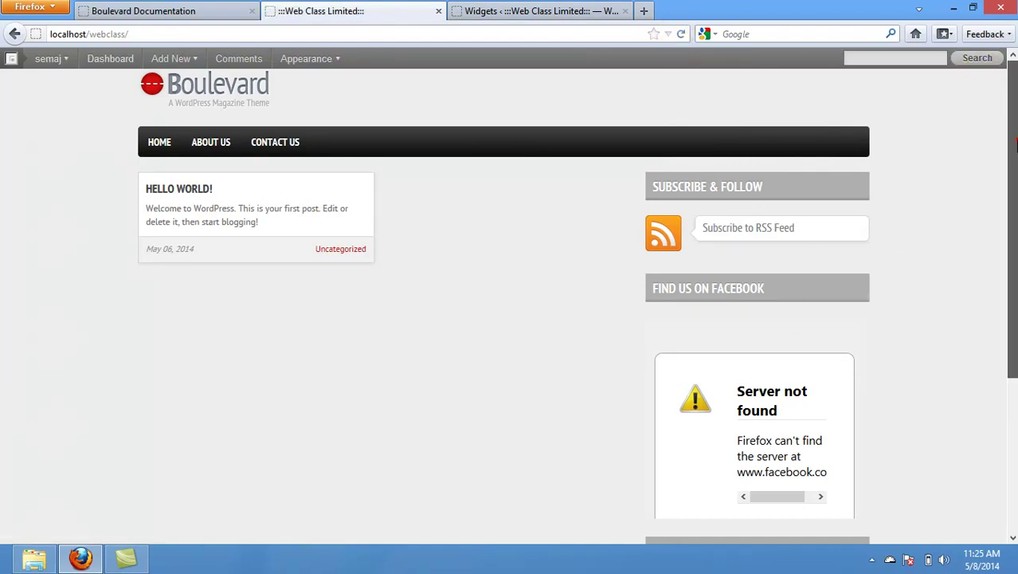
pyautogui.scroll(-5, 659, 437)
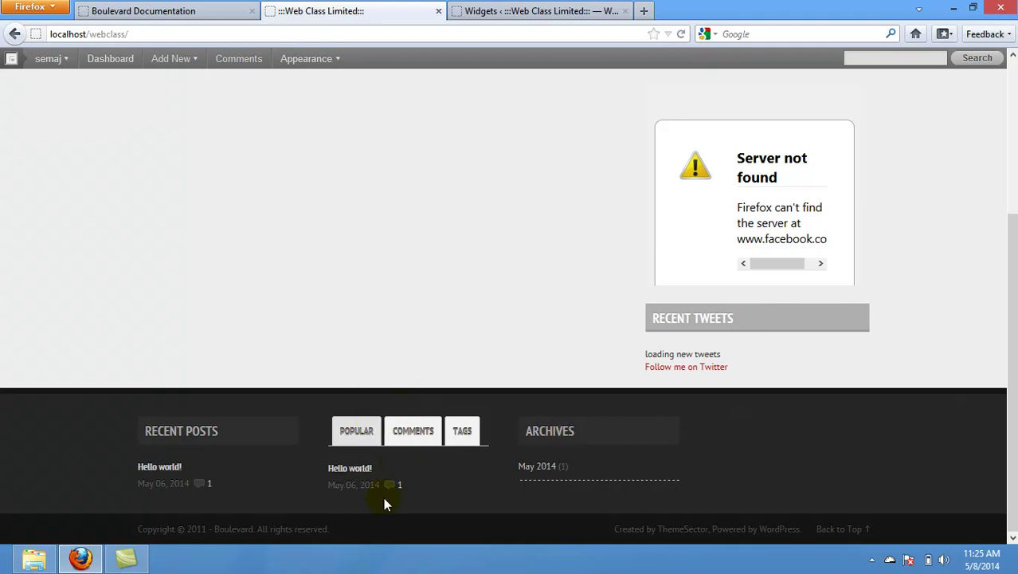
# Check the Popular, Comments and Tags sections of the tabbed widget in the home page footer.
pyautogui.click(360, 434)
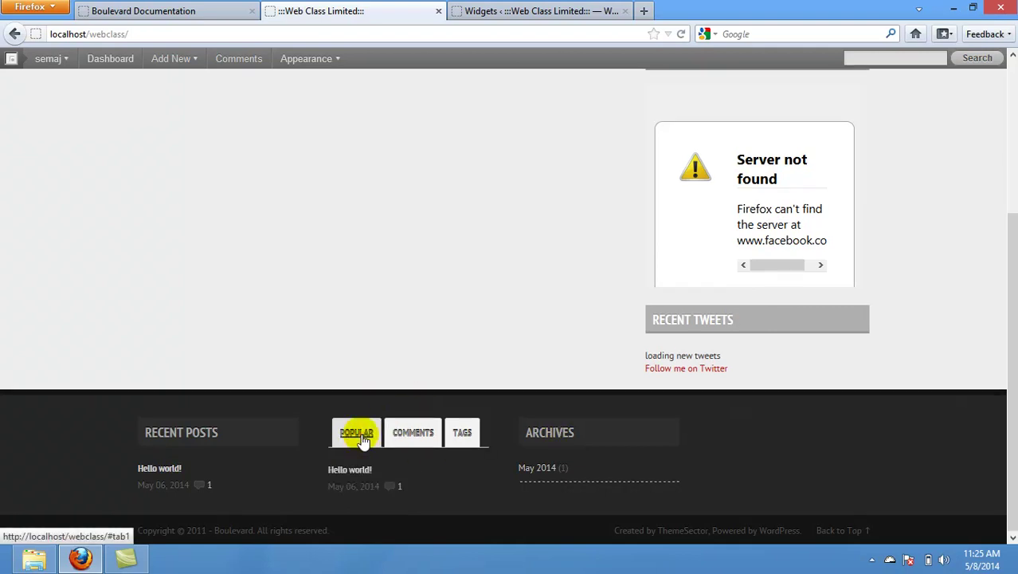
pyautogui.click(411, 431)
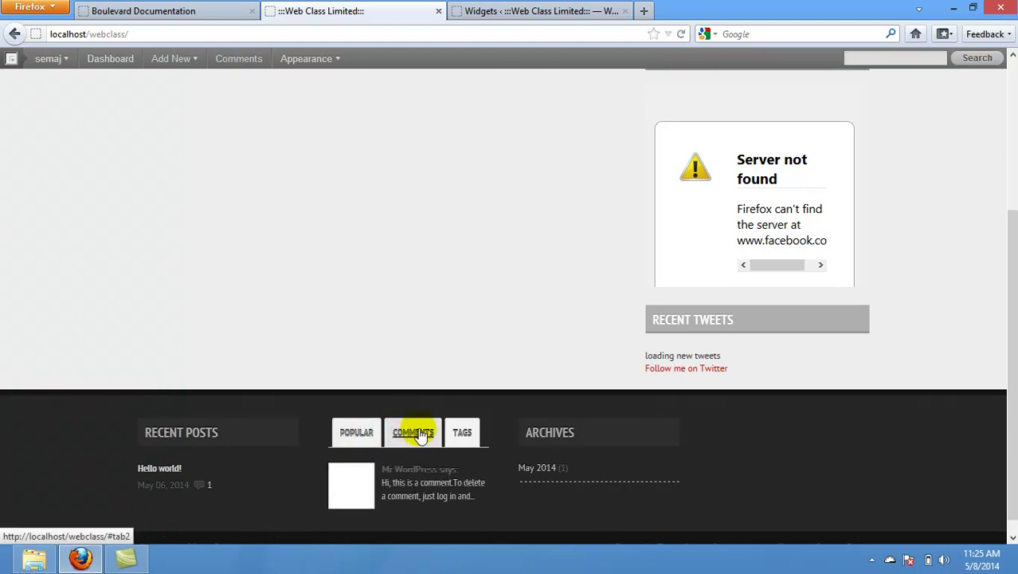
pyautogui.click(462, 432)
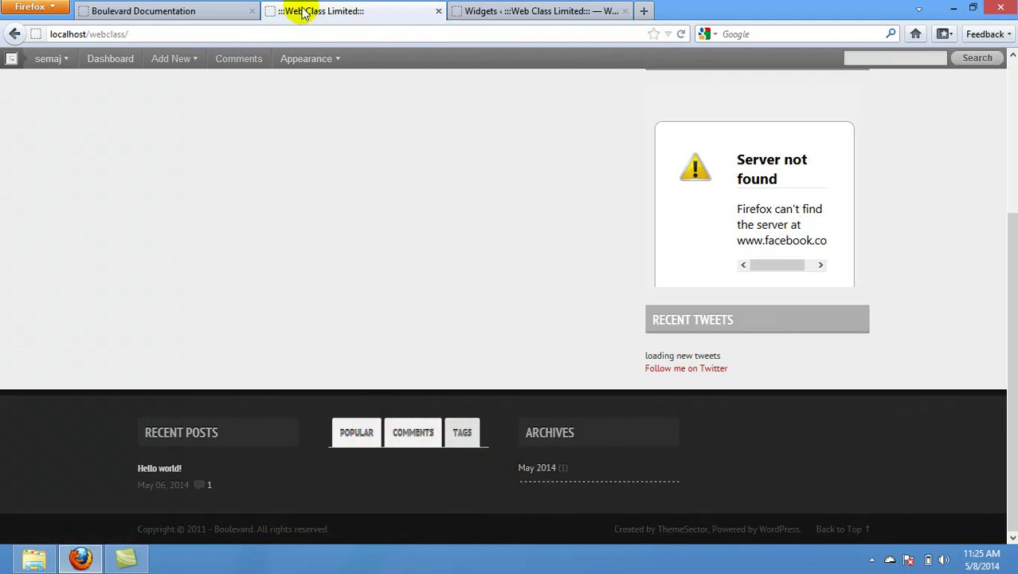
# Return to the Widgets page, view the Archives settings in Footer Widget 3, and collapse the Footer Widget 2 and 3 areas.
pyautogui.click(486, 13)
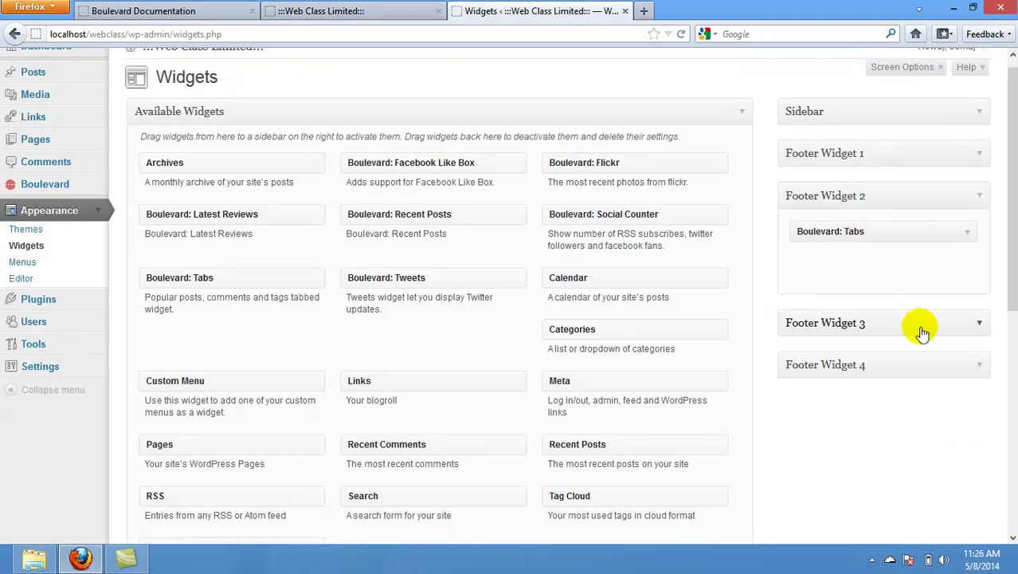
pyautogui.click(952, 323)
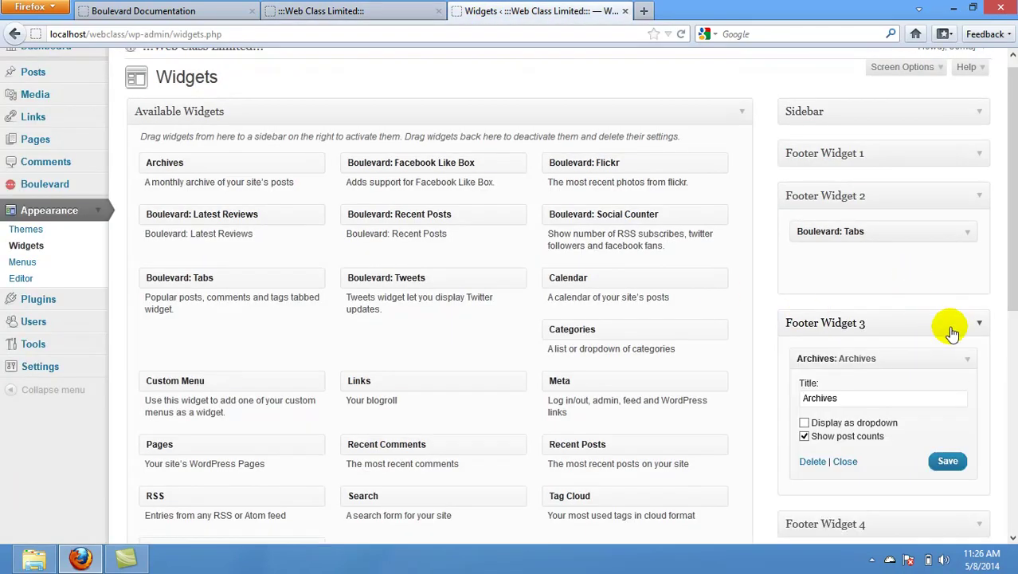
pyautogui.click(950, 327)
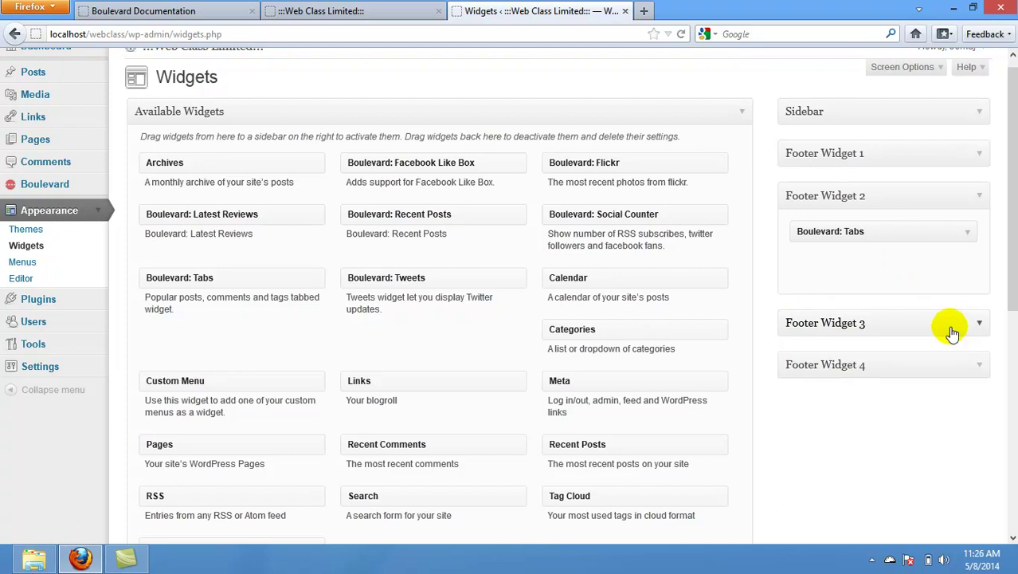
pyautogui.click(967, 196)
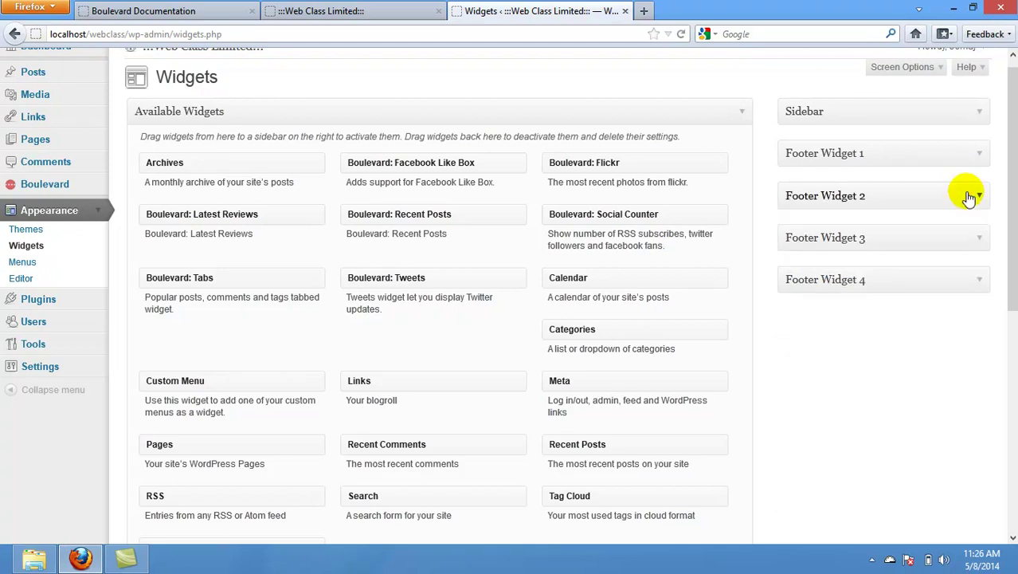
pyautogui.click(946, 250)
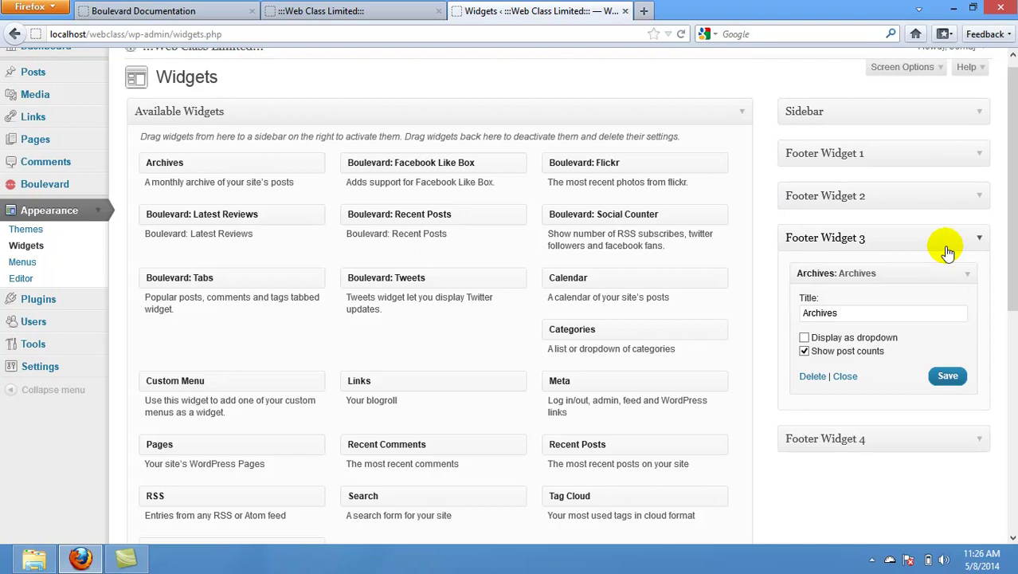
pyautogui.click(946, 250)
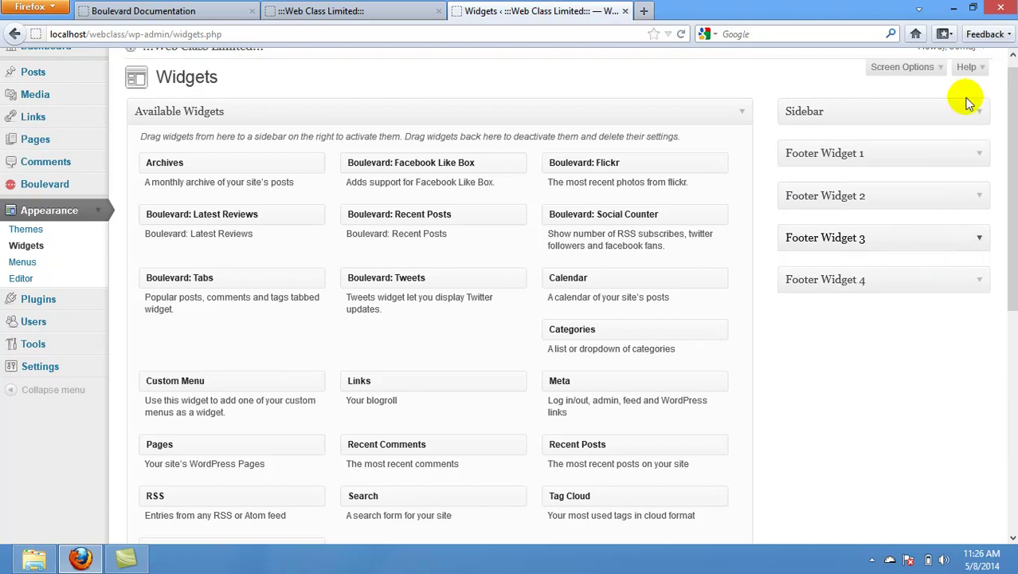
# Move the Boulevard: Recent Posts widget from Footer Widget 1 to the end of the Sidebar, below Boulevard: Tweets.
pyautogui.click(955, 162)
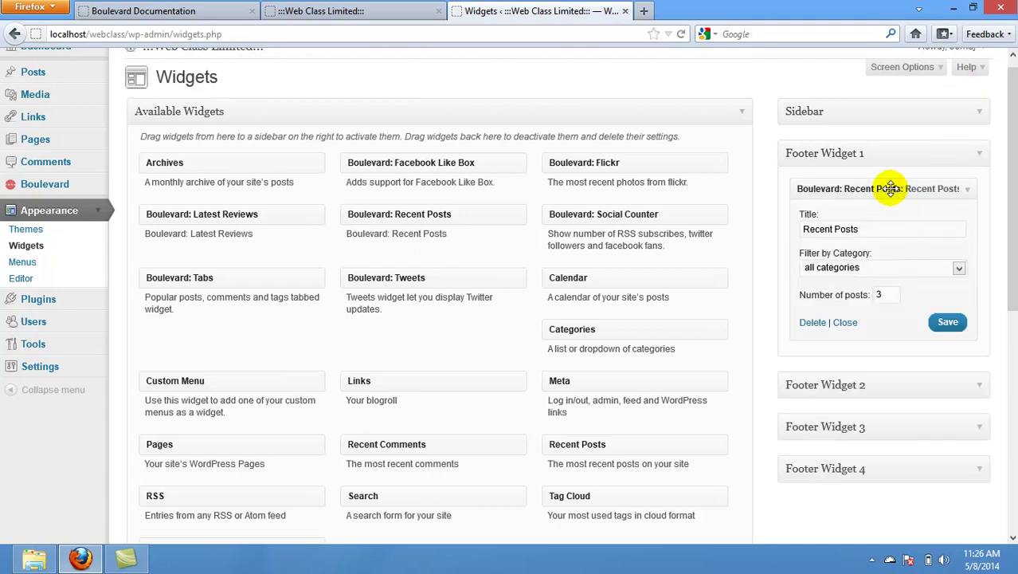
pyautogui.moveTo(890, 178); pyautogui.dragTo(886, 107)
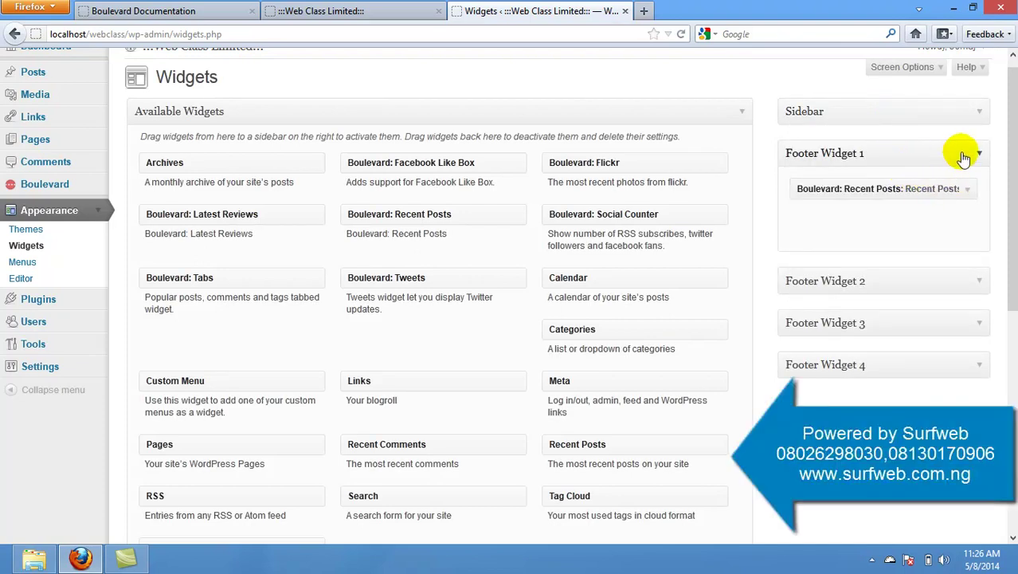
pyautogui.click(974, 123)
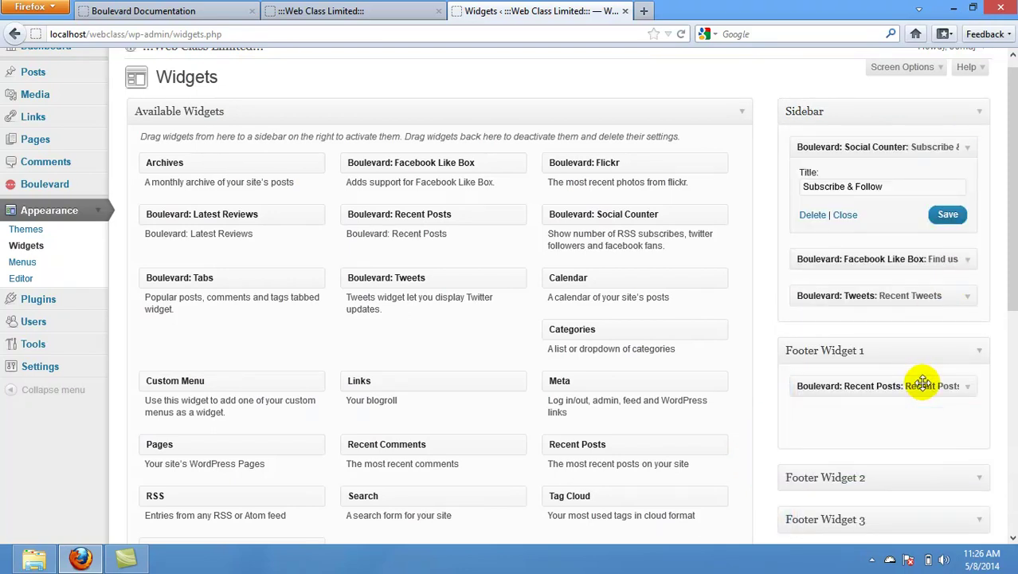
pyautogui.click(966, 149)
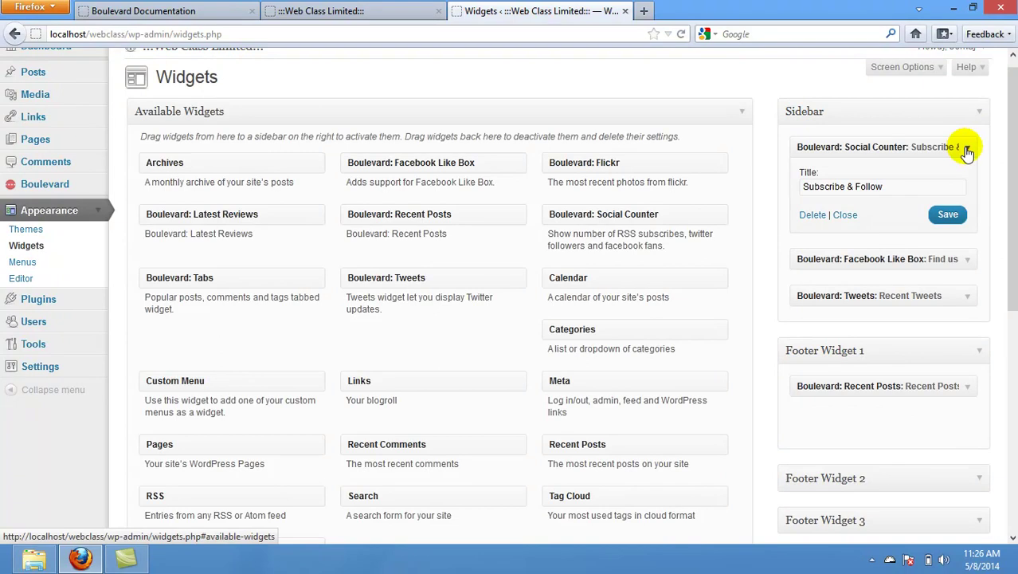
pyautogui.click(969, 147)
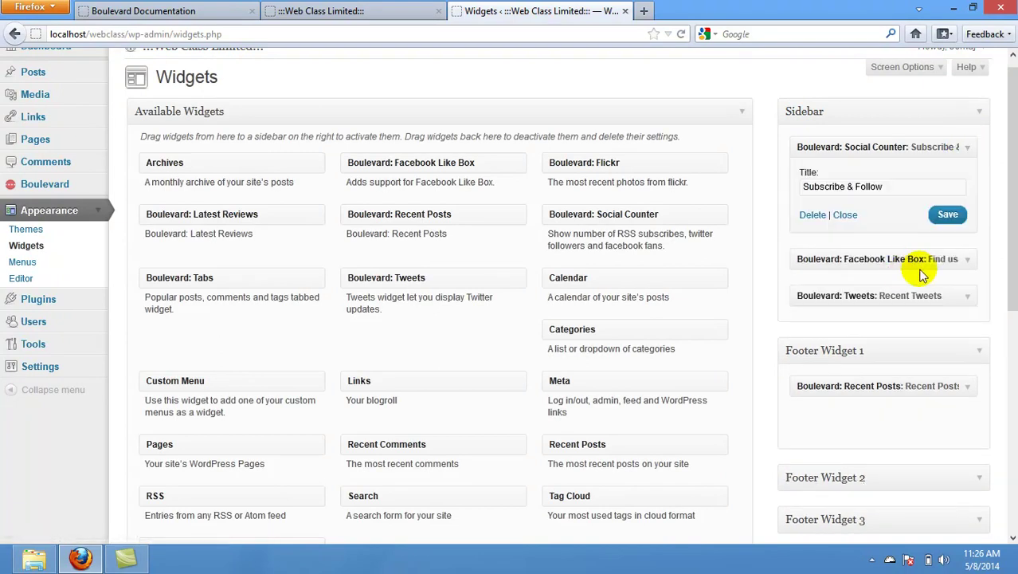
pyautogui.click(971, 147)
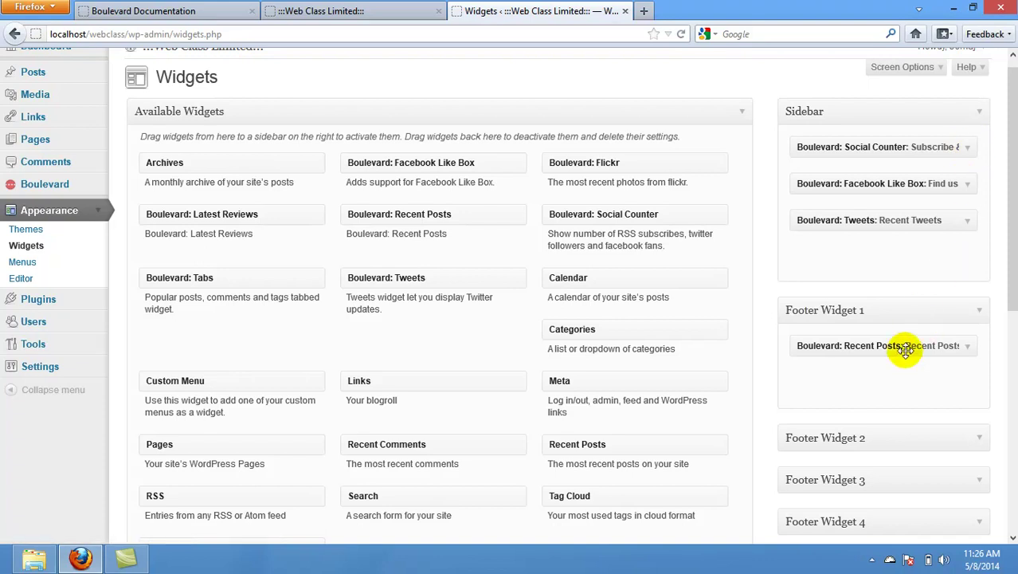
pyautogui.moveTo(906, 351); pyautogui.dragTo(902, 253)
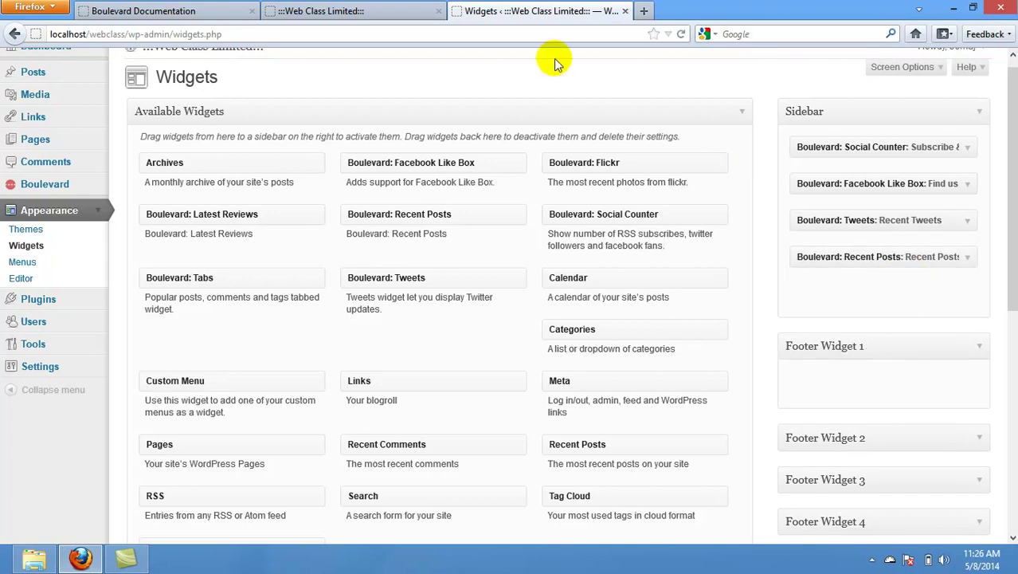
# Reload the site's home page and examine Recent Posts in the sidebar and the remaining footer widgets.
pyautogui.click(338, 12)
pyautogui.click(682, 35)
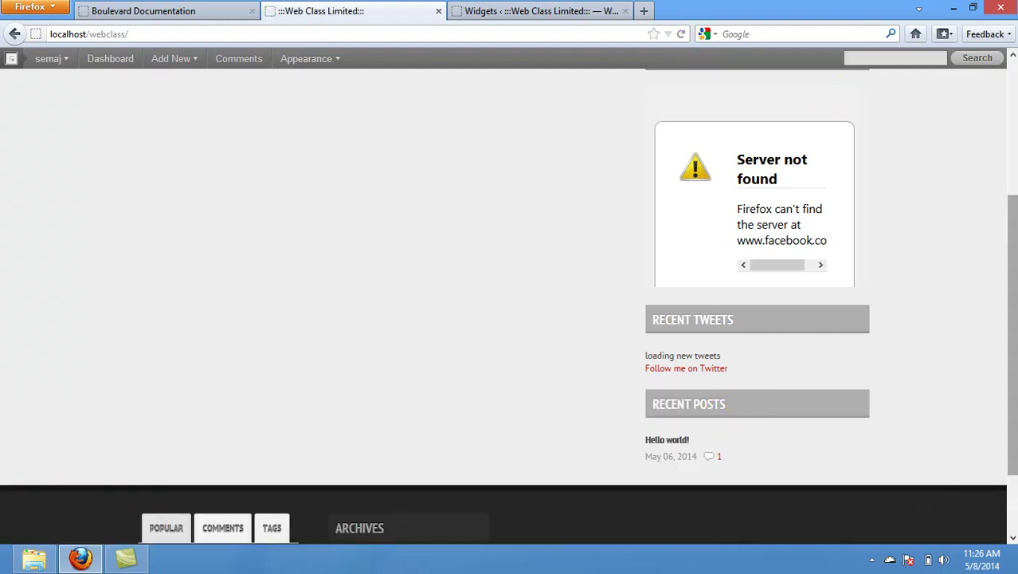
pyautogui.scroll(-3, 1012, 318)
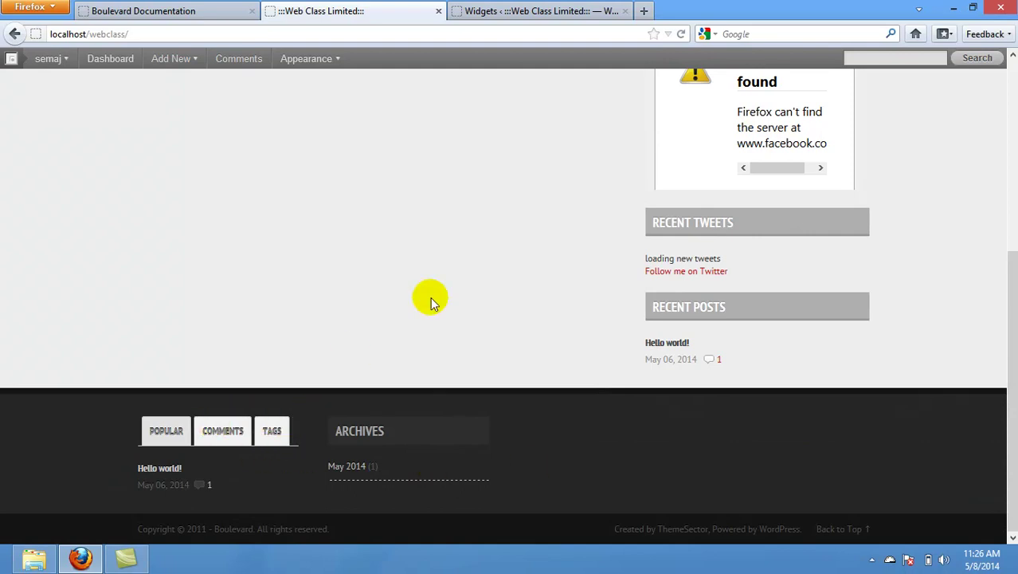
# On the Widgets page, move the Boulevard: Tabs widget from Footer Widget 2 to the Sidebar, below Boulevard: Recent Posts.
pyautogui.click(478, 13)
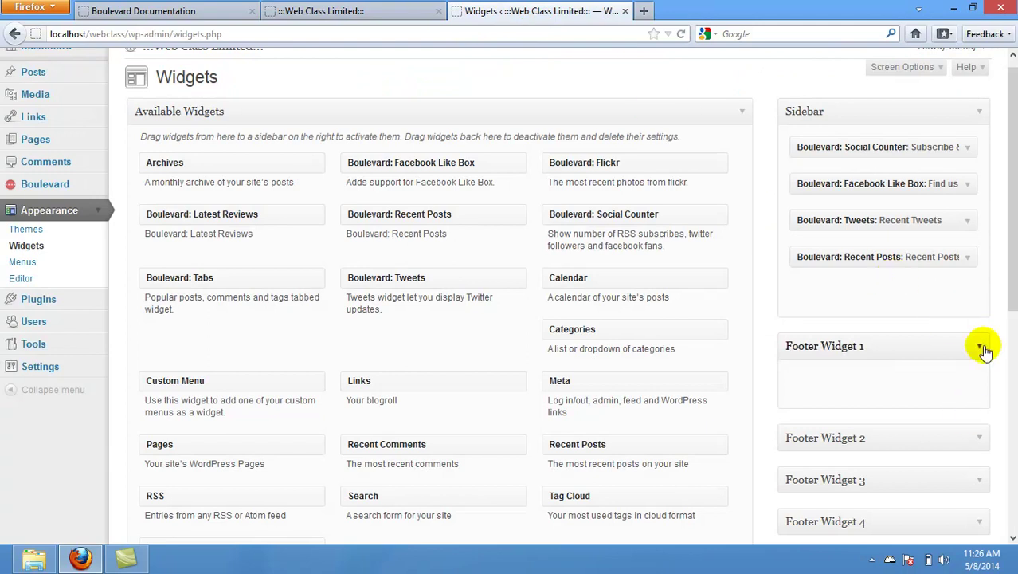
pyautogui.click(983, 349)
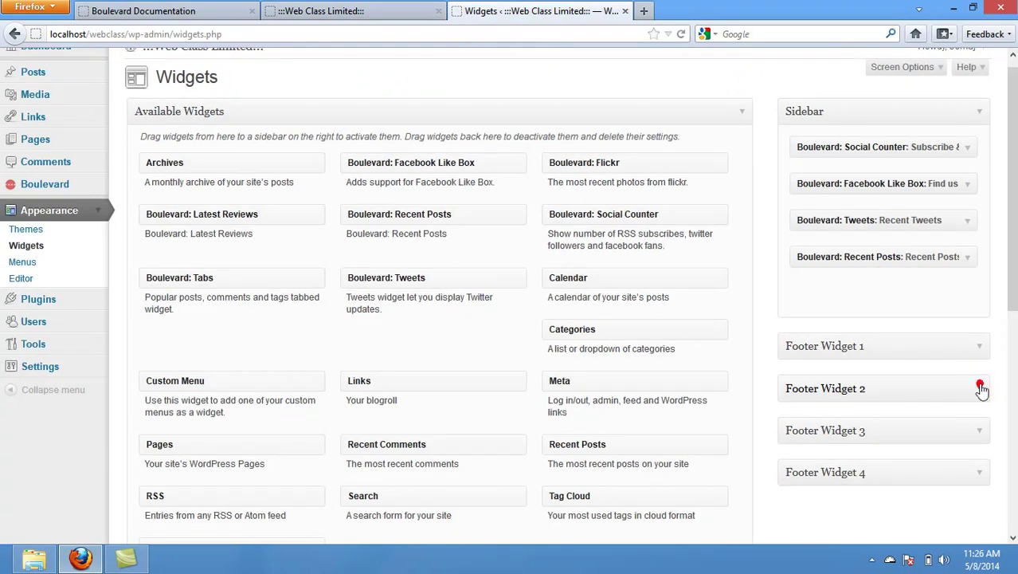
pyautogui.click(980, 387)
pyautogui.moveTo(917, 426); pyautogui.dragTo(906, 288)
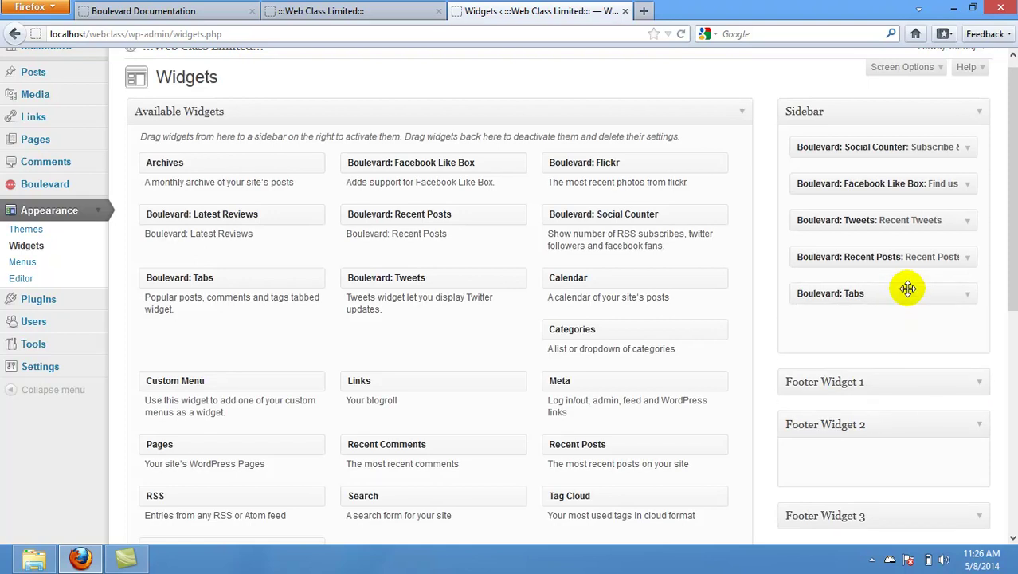
# Reload the home page and check the Comments, Popular and Tags sections of the sidebar's tabbed widget, plus the footer.
pyautogui.click(313, 9)
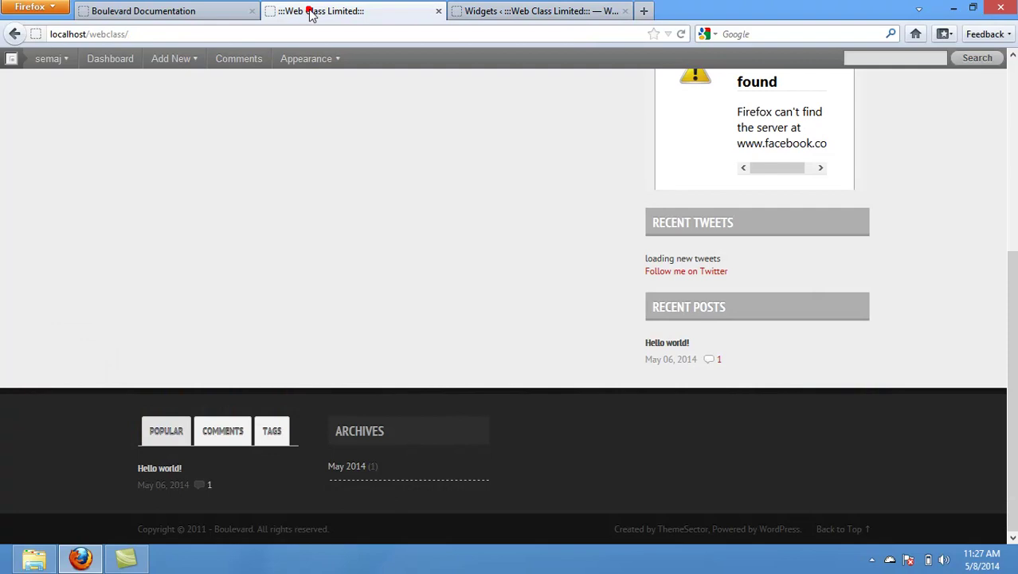
pyautogui.click(682, 35)
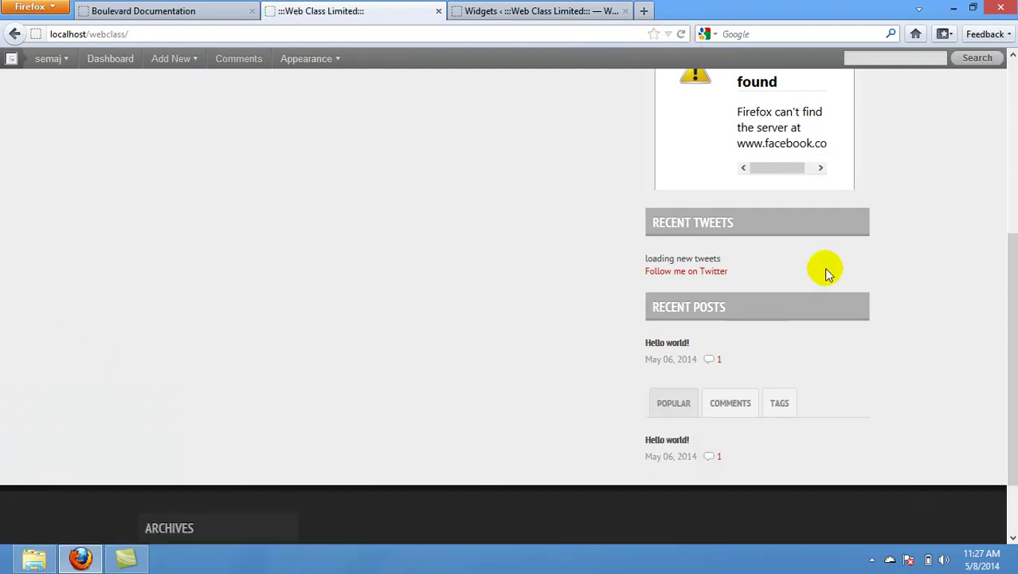
pyautogui.click(731, 402)
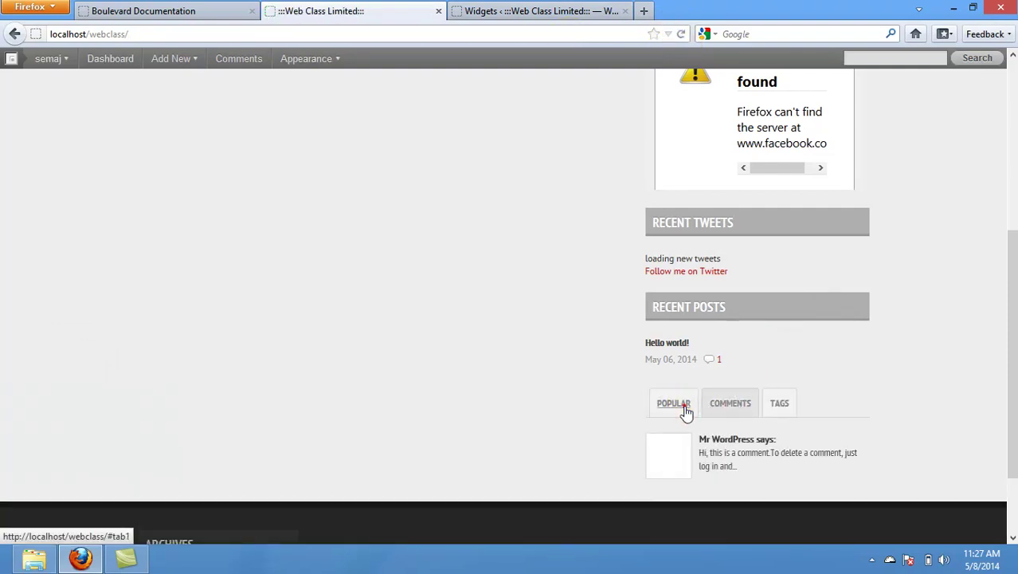
pyautogui.click(684, 407)
pyautogui.click(779, 402)
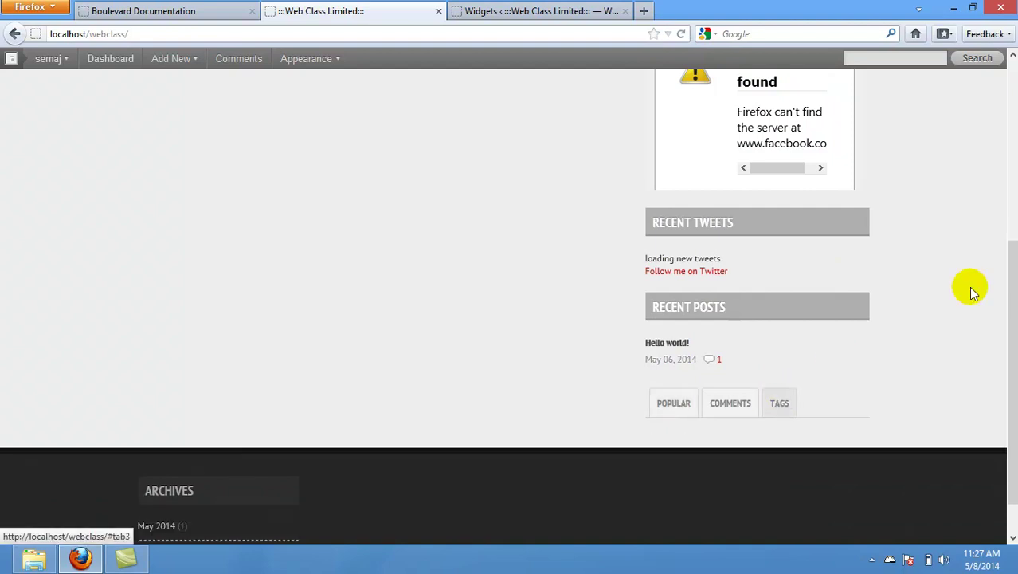
pyautogui.moveTo(1007, 314); pyautogui.dragTo(1010, 341)
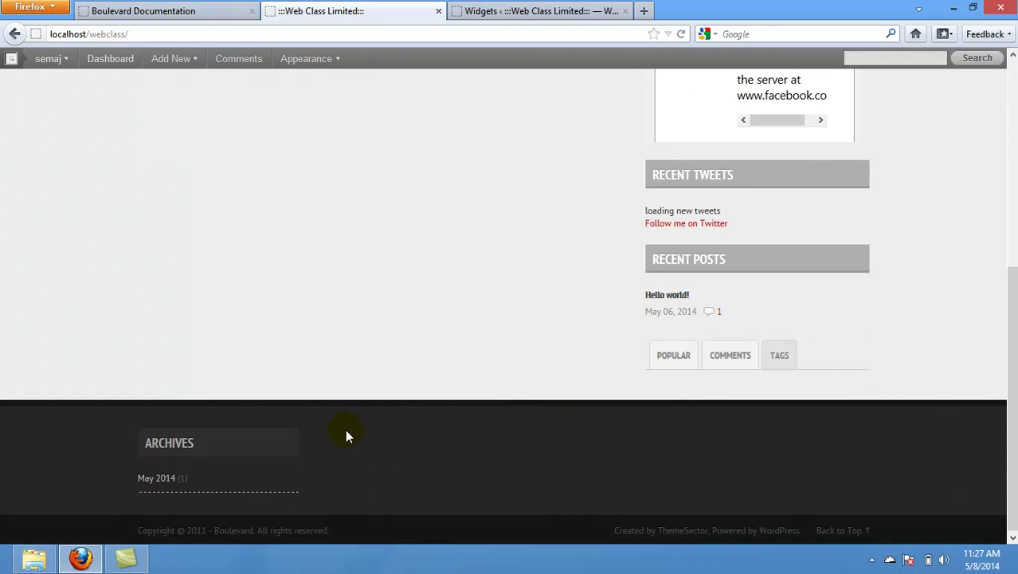
# On the Widgets page, collapse the Sidebar area and add the Calendar widget to Footer Widget 2 with an empty title.
pyautogui.click(476, 11)
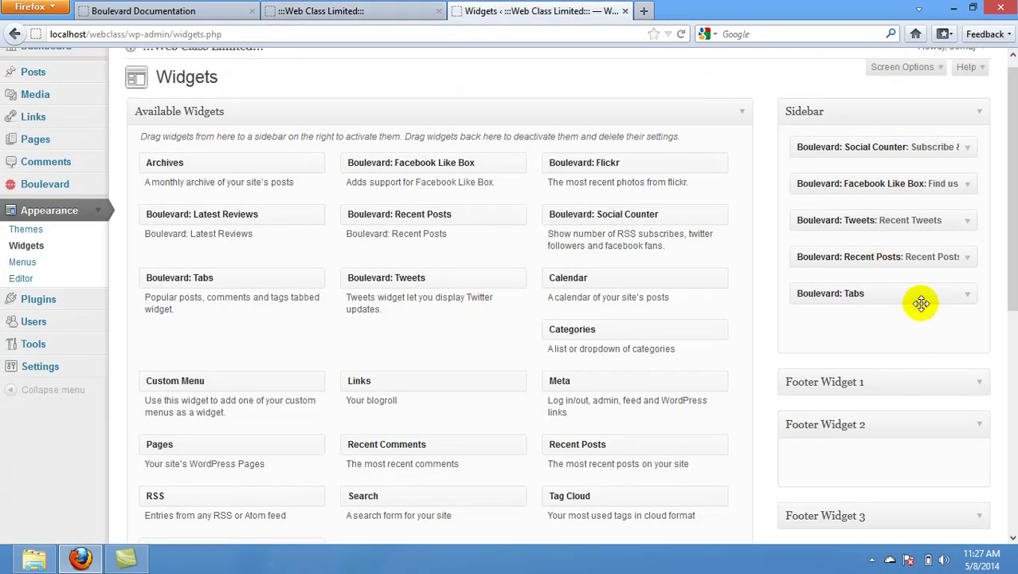
pyautogui.click(973, 119)
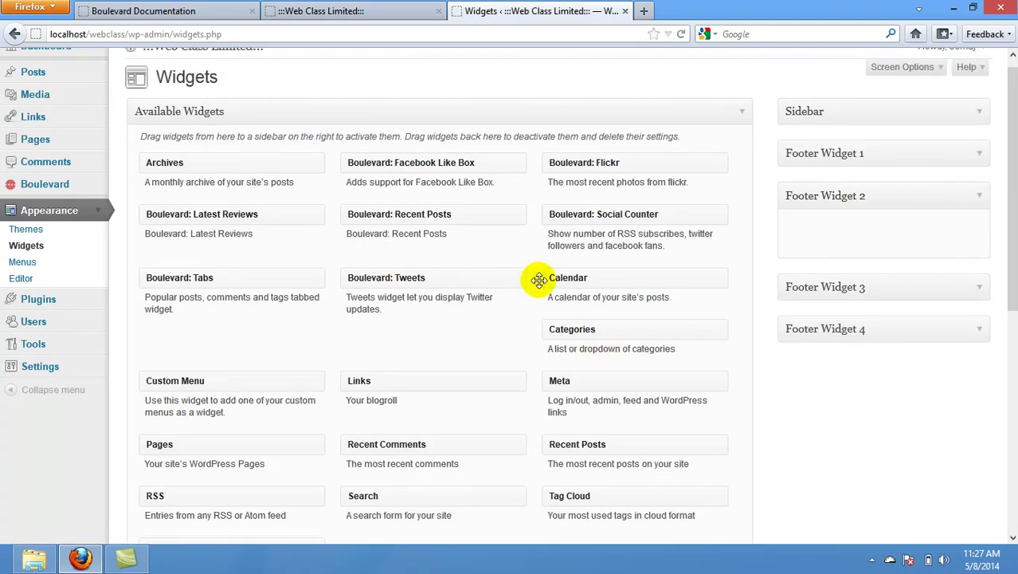
pyautogui.moveTo(660, 291); pyautogui.dragTo(835, 233)
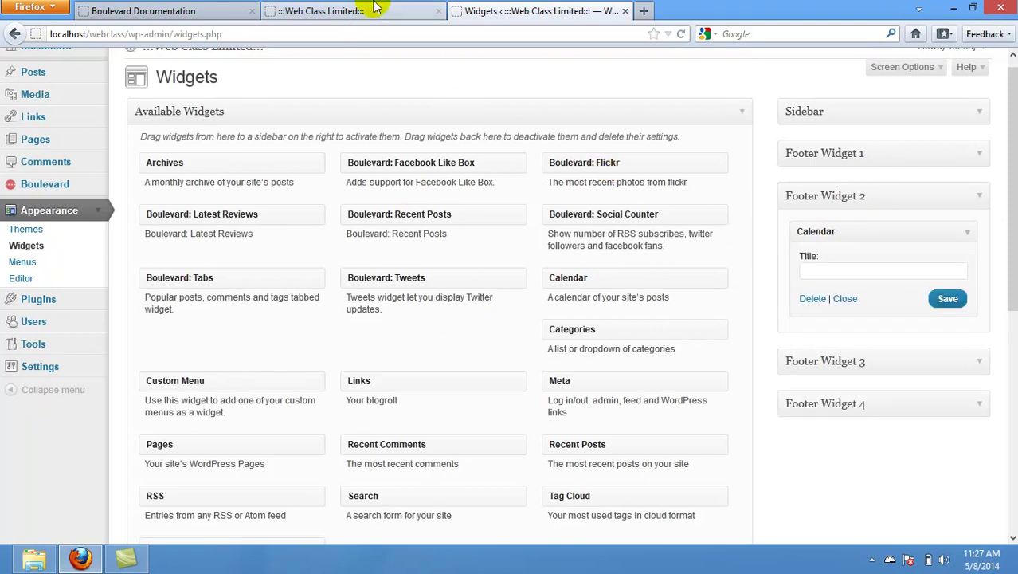
# Reload the site's home page and examine the calendar and archives in the footer.
pyautogui.click(330, 11)
pyautogui.click(681, 34)
pyautogui.click(681, 34)
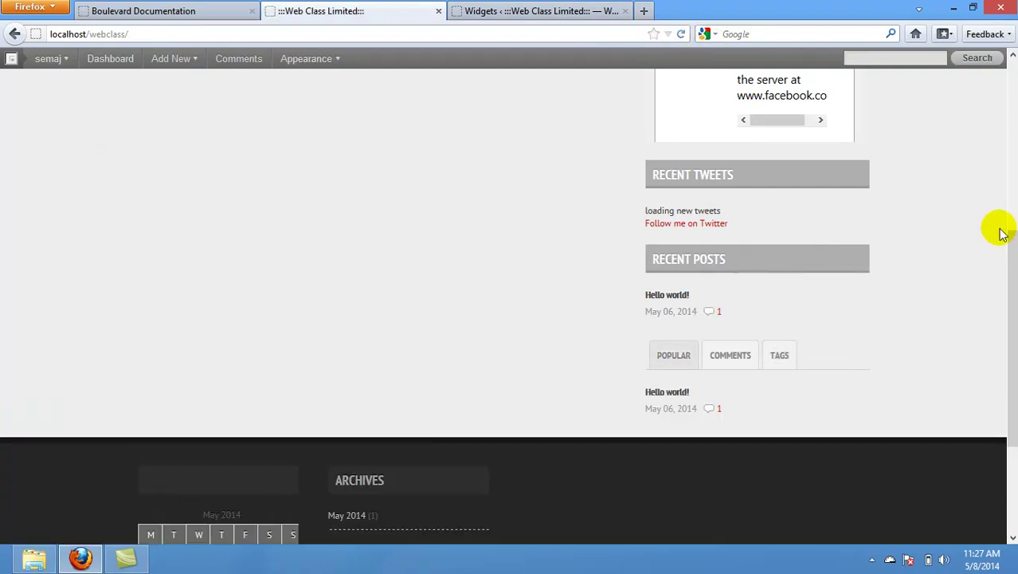
pyautogui.scroll(-4, 1014, 271)
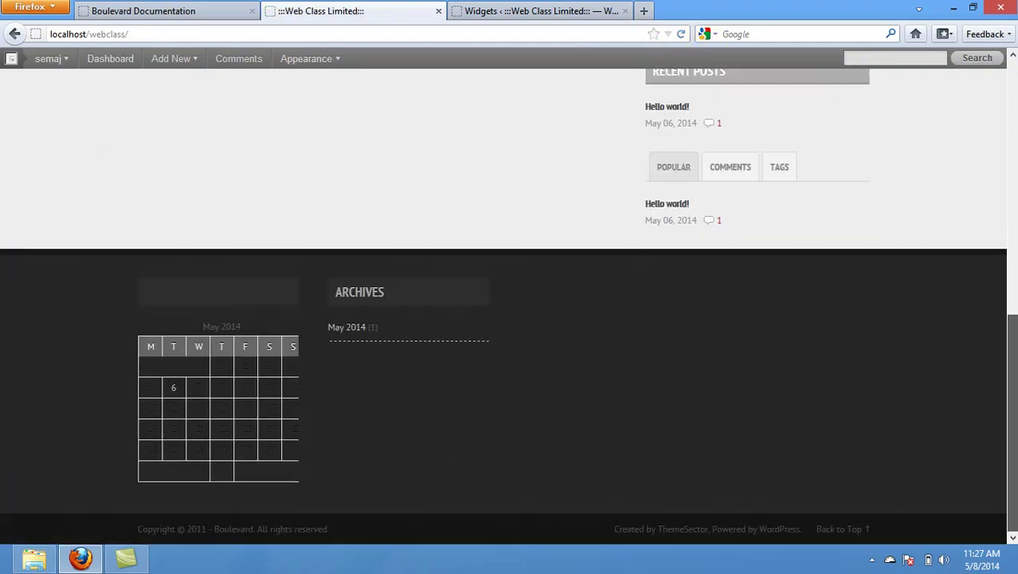
pyautogui.scroll(1, 1013, 383)
pyautogui.scroll(1, 1014, 383)
pyautogui.scroll(-2, 1013, 383)
pyautogui.scroll(7, 1005, 358)
pyautogui.scroll(-7, 1005, 359)
pyautogui.scroll(1, 1000, 295)
pyautogui.scroll(-1, 1011, 478)
pyautogui.scroll(2, 1013, 510)
pyautogui.scroll(-2, 1013, 518)
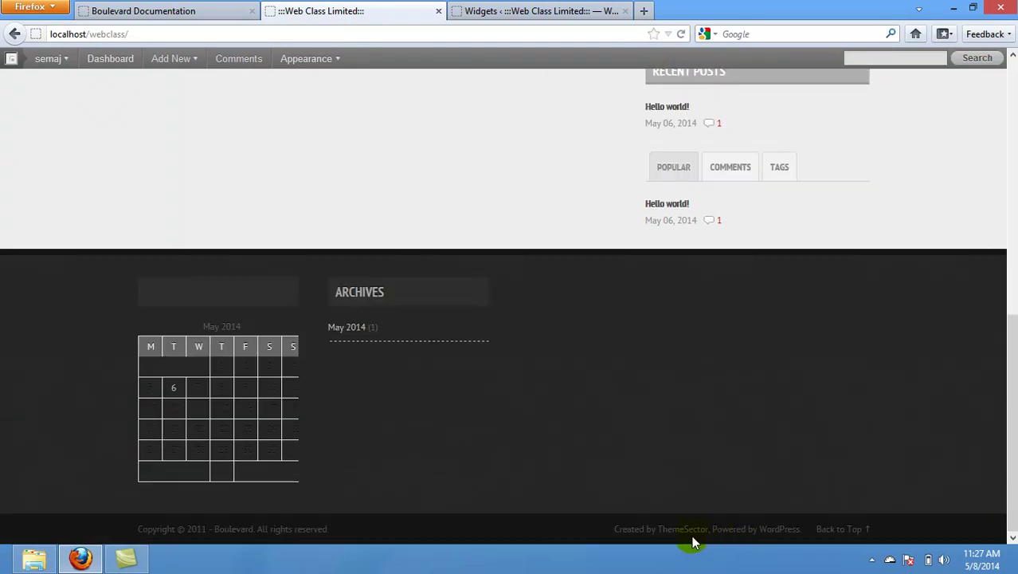
pyautogui.click(872, 560)
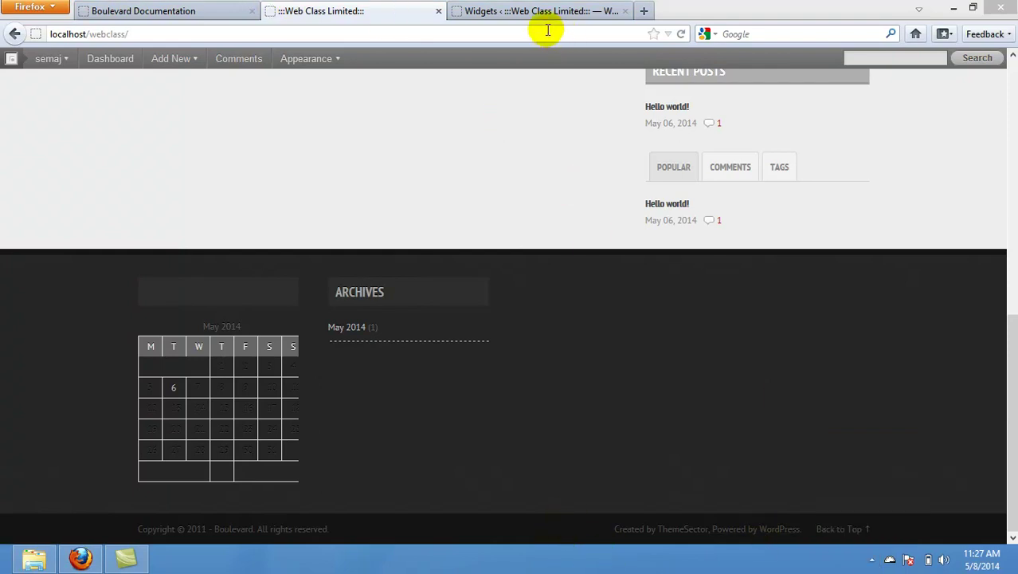
# Open the Boulevard theme's general settings and browse the Desktop folder for a logo file to upload.
pyautogui.click(520, 10)
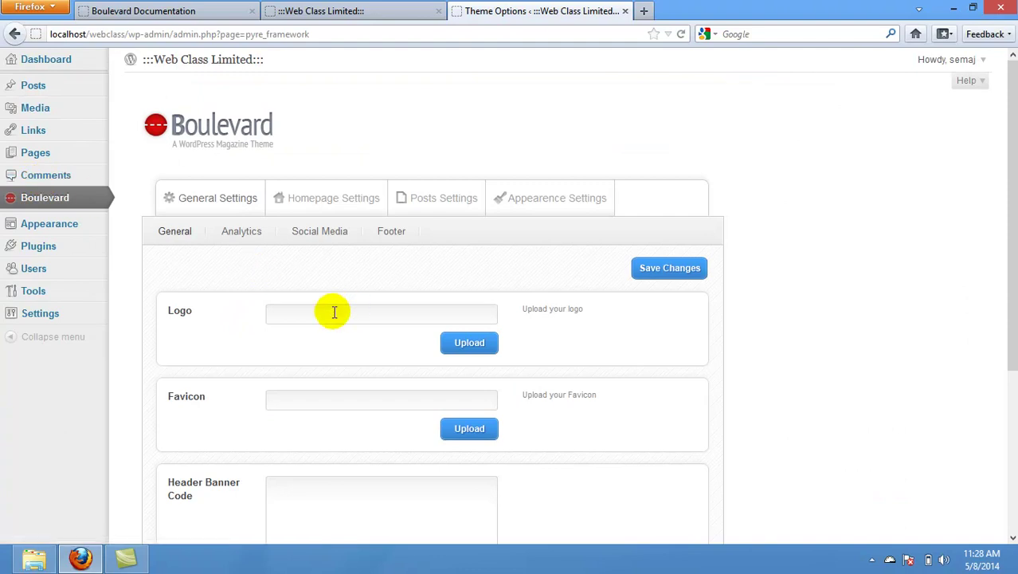
pyautogui.click(309, 313)
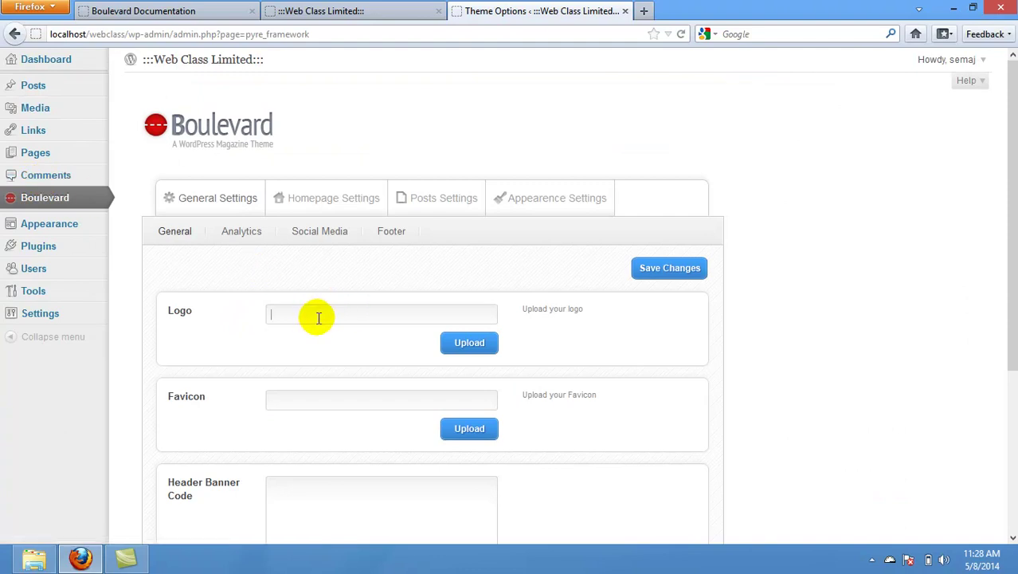
pyautogui.click(469, 342)
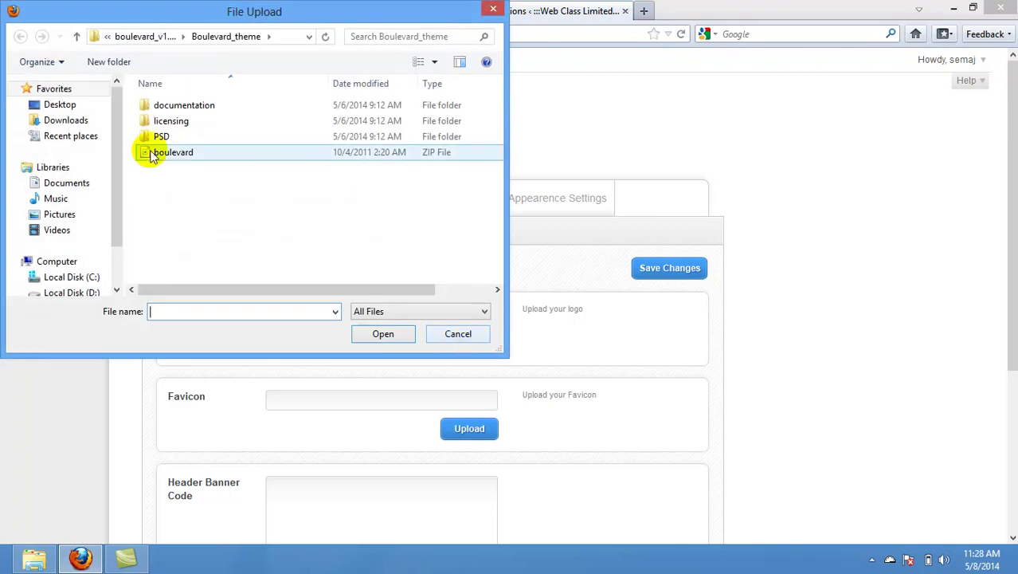
pyautogui.click(60, 105)
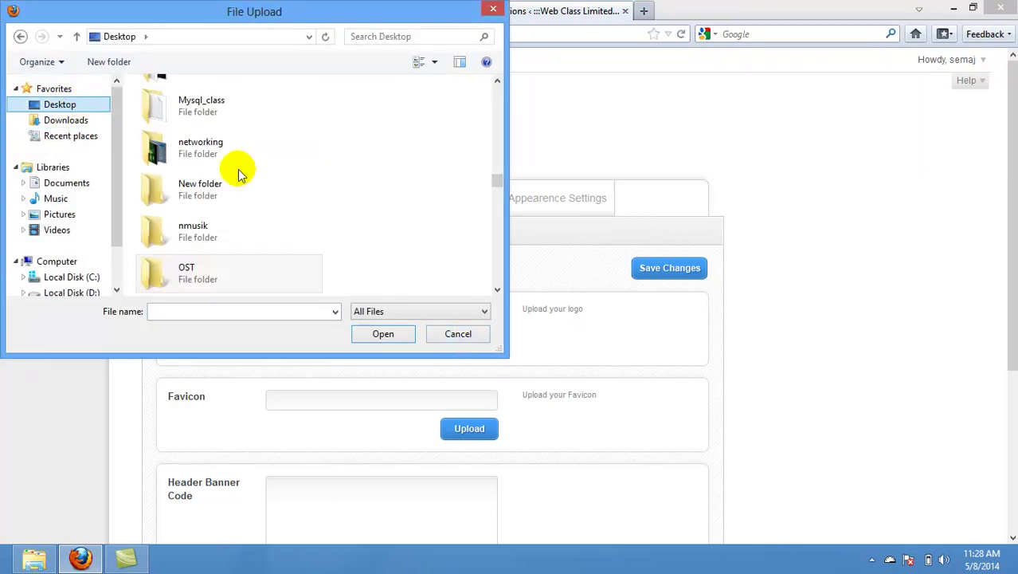
pyautogui.moveTo(497, 181); pyautogui.dragTo(483, 127)
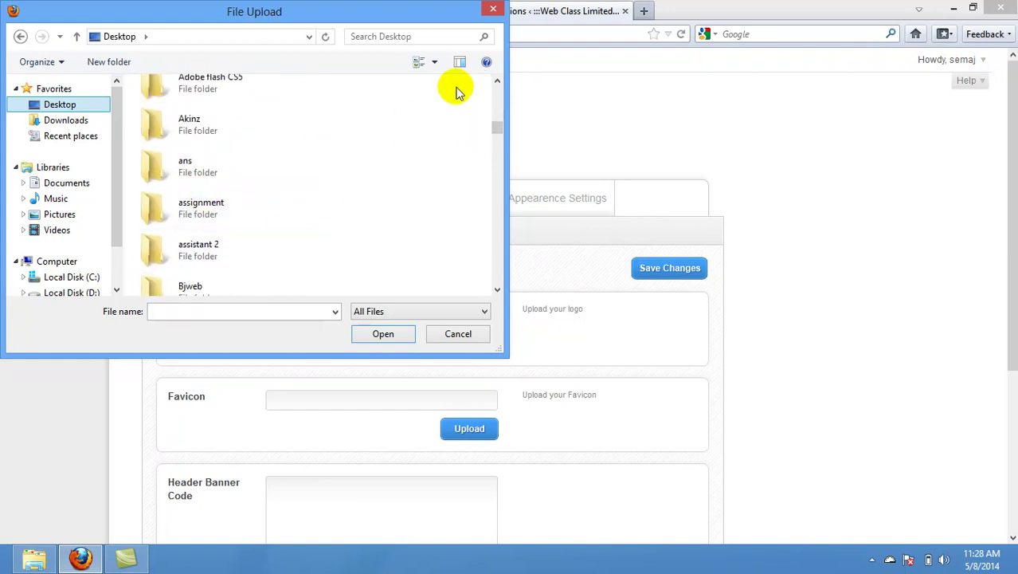
pyautogui.moveTo(500, 137); pyautogui.dragTo(499, 133)
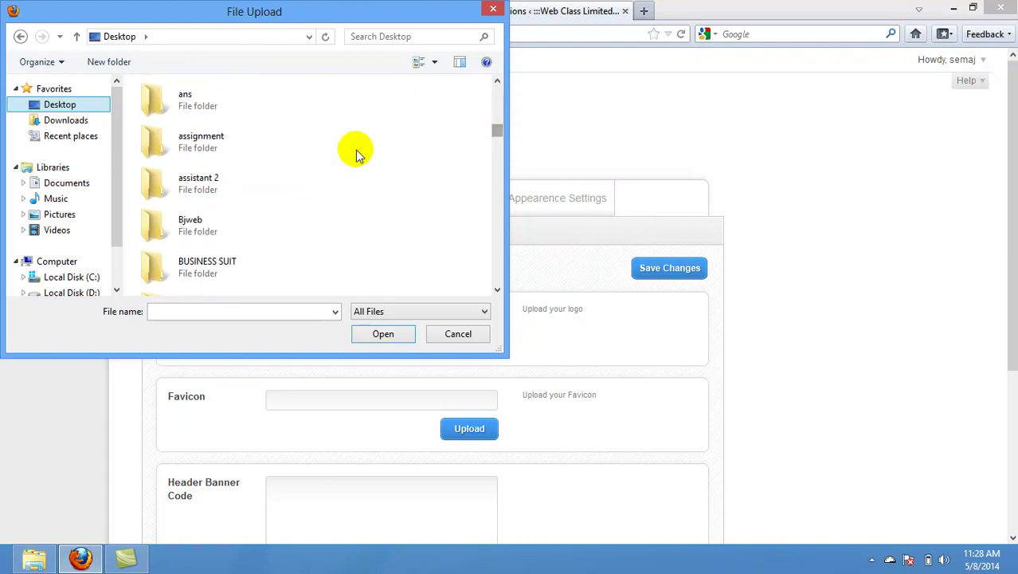
# Look through the Bjweb folder and its web subfolder on the Desktop for a logo image.
pyautogui.click(208, 220)
pyautogui.doubleClick(209, 221)
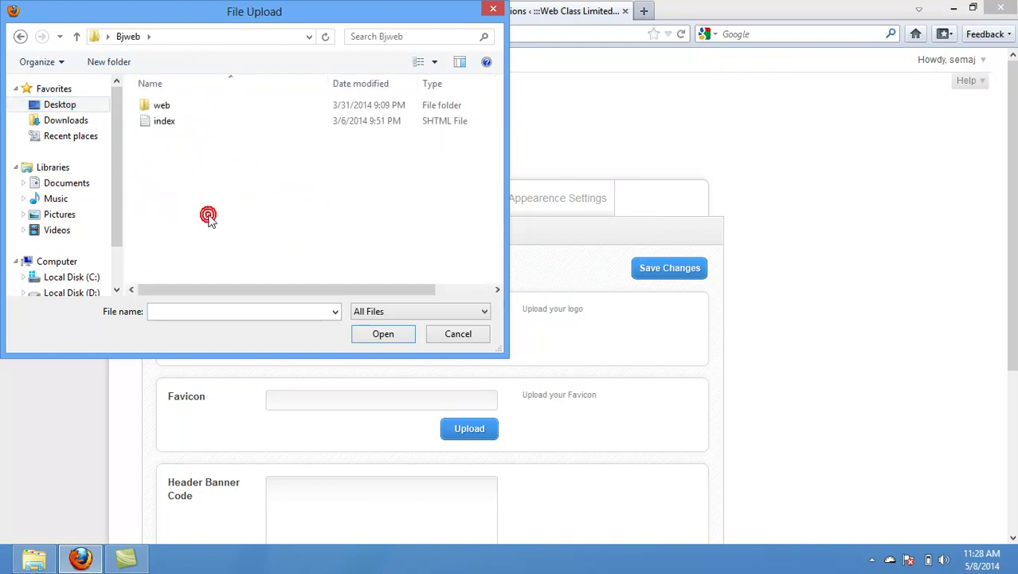
pyautogui.click(153, 108)
pyautogui.doubleClick(154, 108)
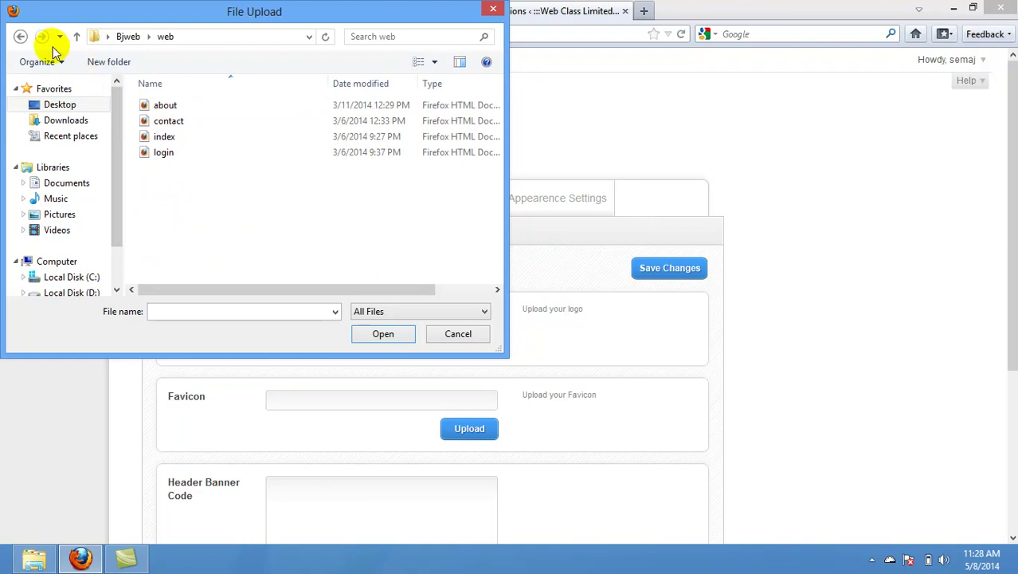
pyautogui.click(20, 36)
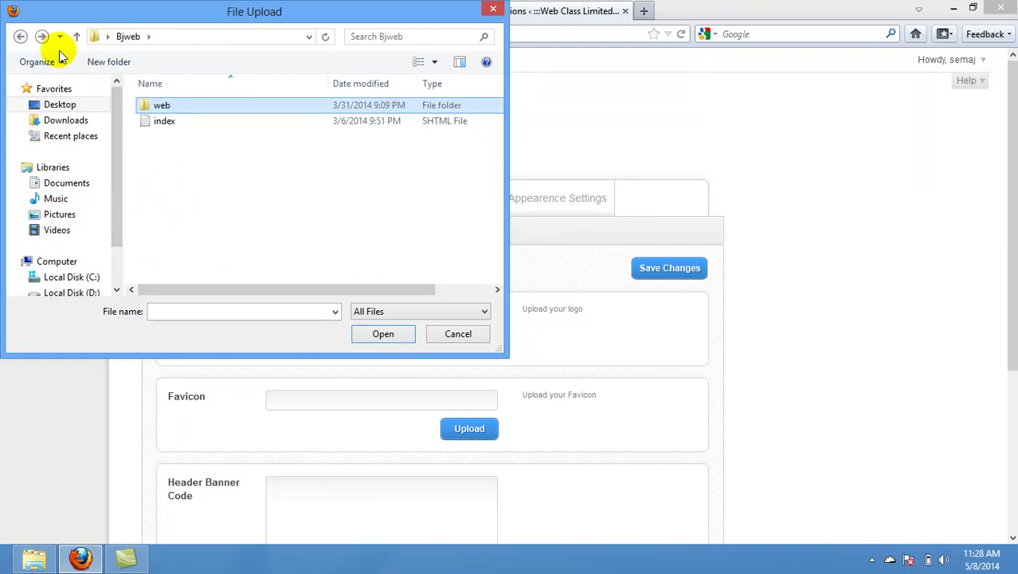
pyautogui.click(22, 38)
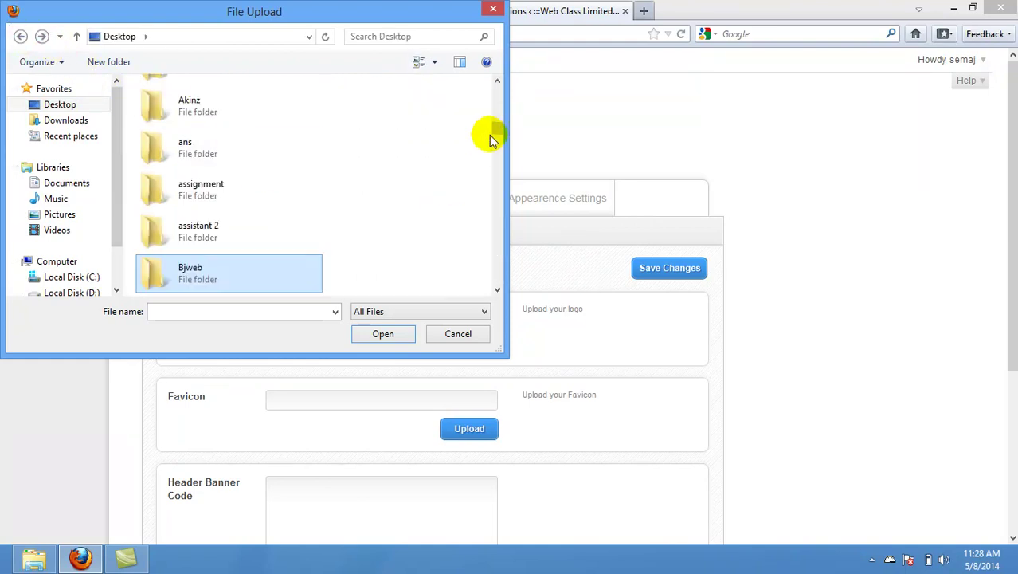
# Look through the Desktop's class folder and its web subfolder for a logo image, showing the class files as medium icons.
pyautogui.moveTo(495, 131); pyautogui.dragTo(495, 137)
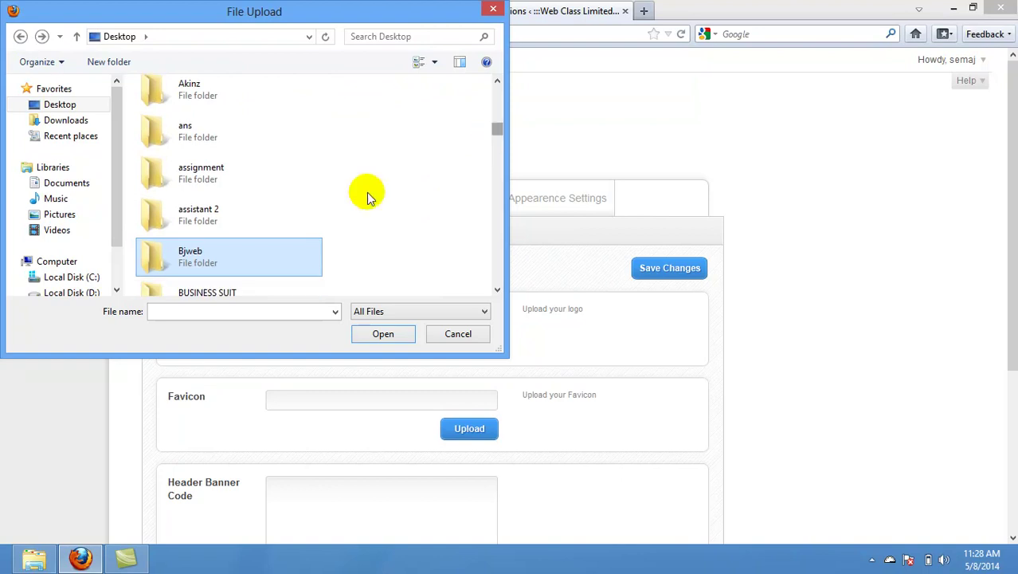
pyautogui.click(230, 294)
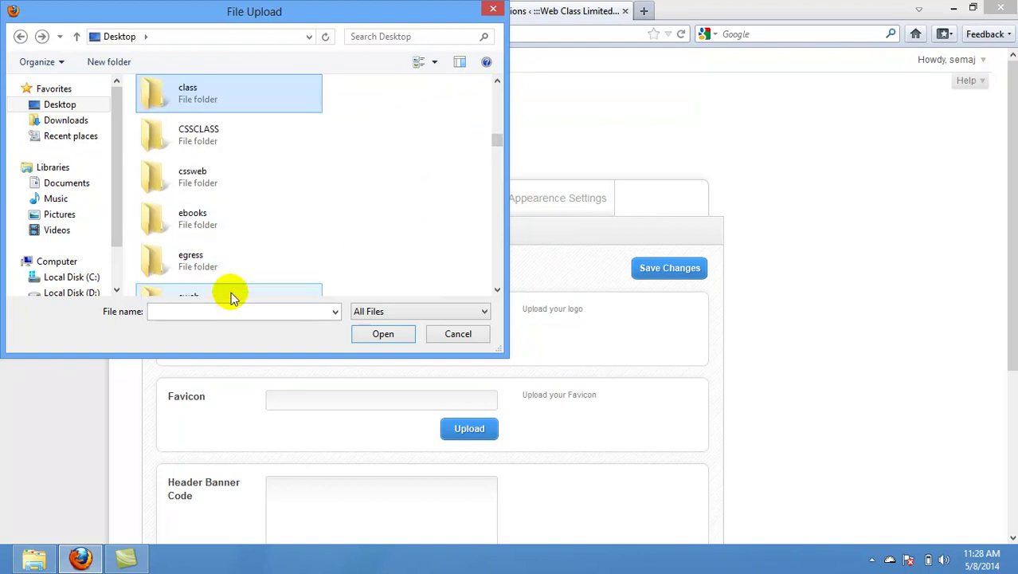
pyautogui.doubleClick(185, 95)
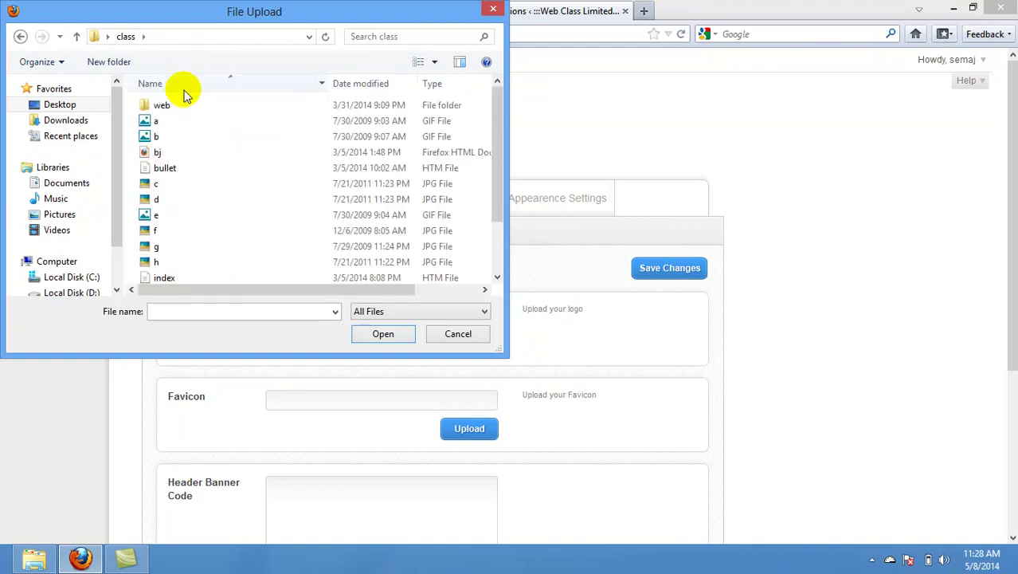
pyautogui.doubleClick(169, 105)
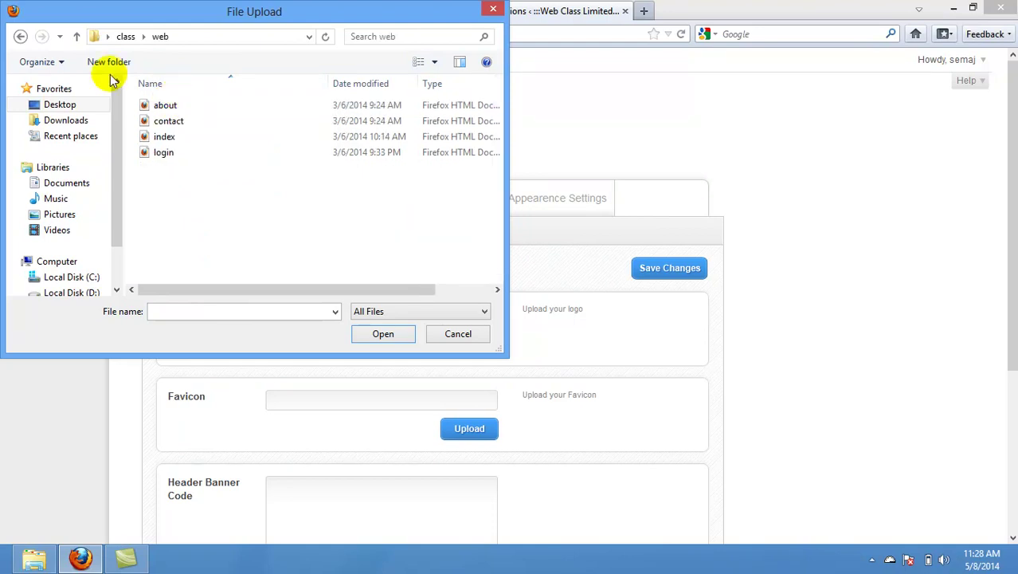
pyautogui.click(20, 38)
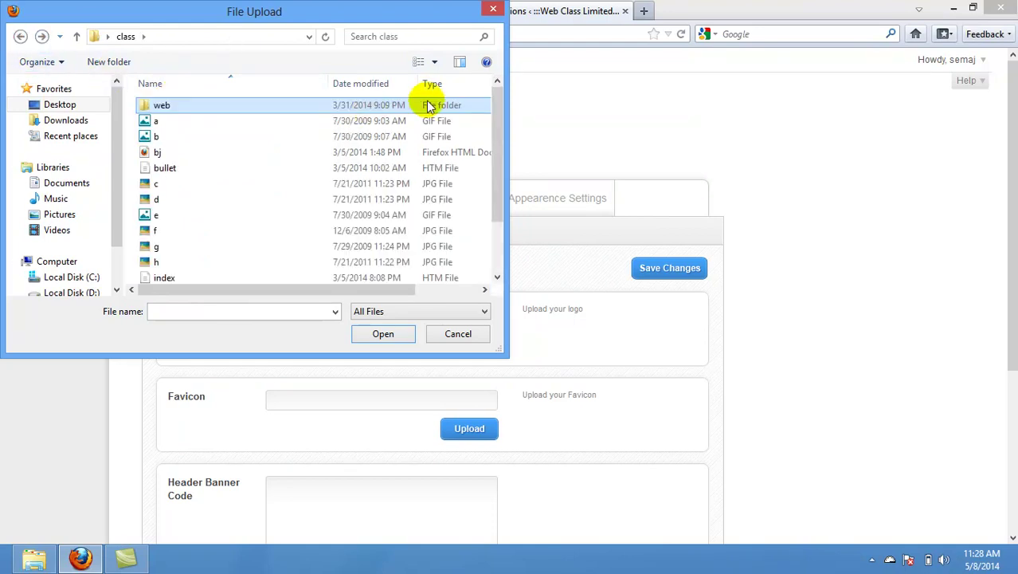
pyautogui.moveTo(502, 123)
pyautogui.mouseDown()
pyautogui.moveTo(499, 182)
pyautogui.moveTo(495, 125)
pyautogui.mouseUp()
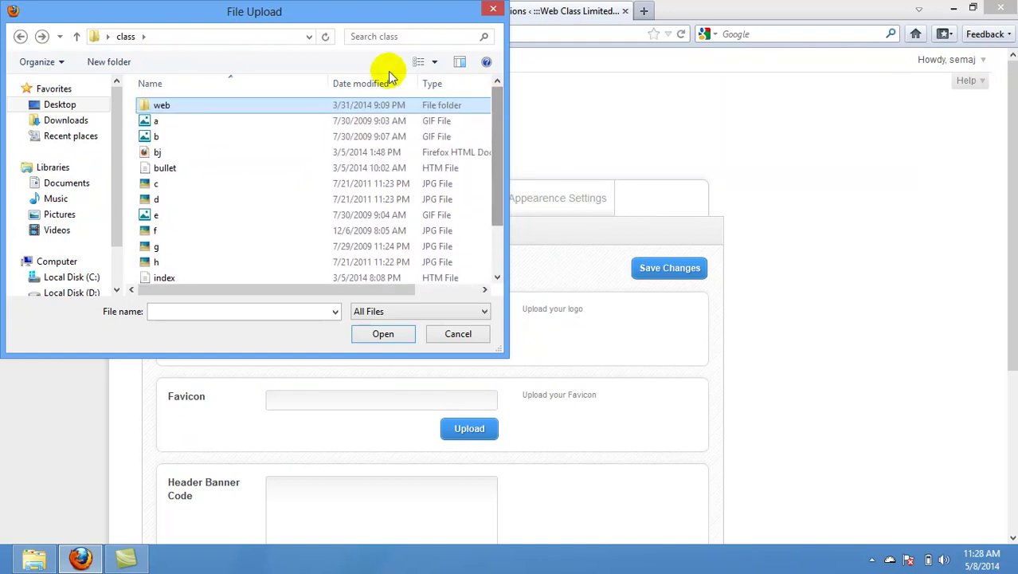
pyautogui.click(434, 64)
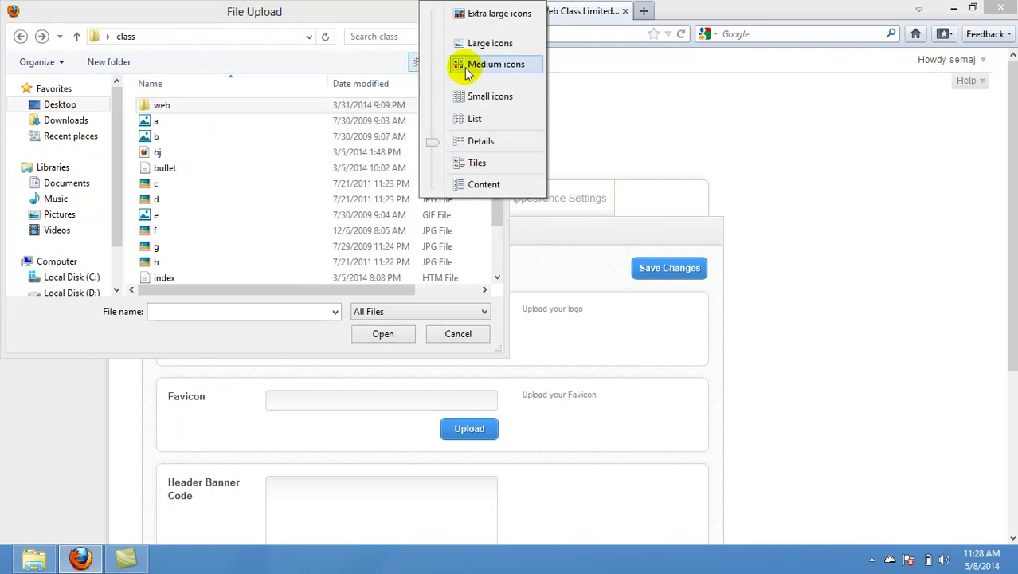
pyautogui.click(494, 65)
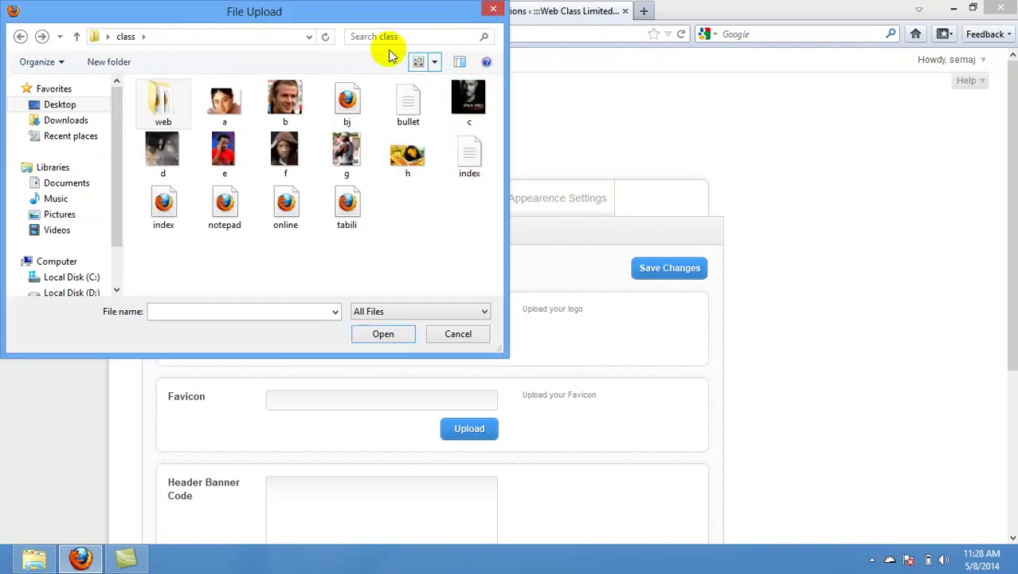
# Look in the CSSCLASS folder and the folders beside it on the Desktop for a logo image.
pyautogui.click(21, 36)
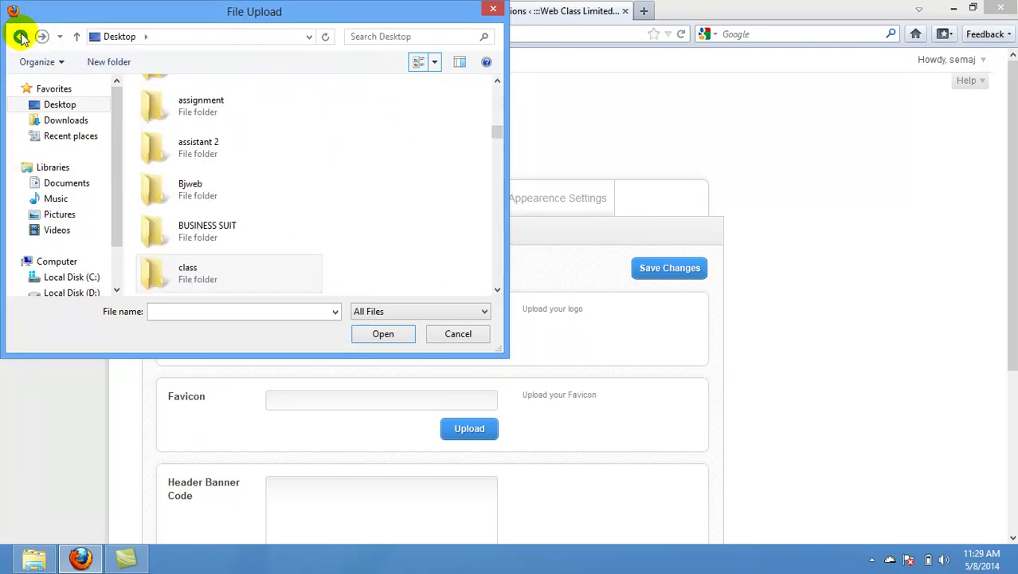
pyautogui.moveTo(493, 137); pyautogui.dragTo(493, 139)
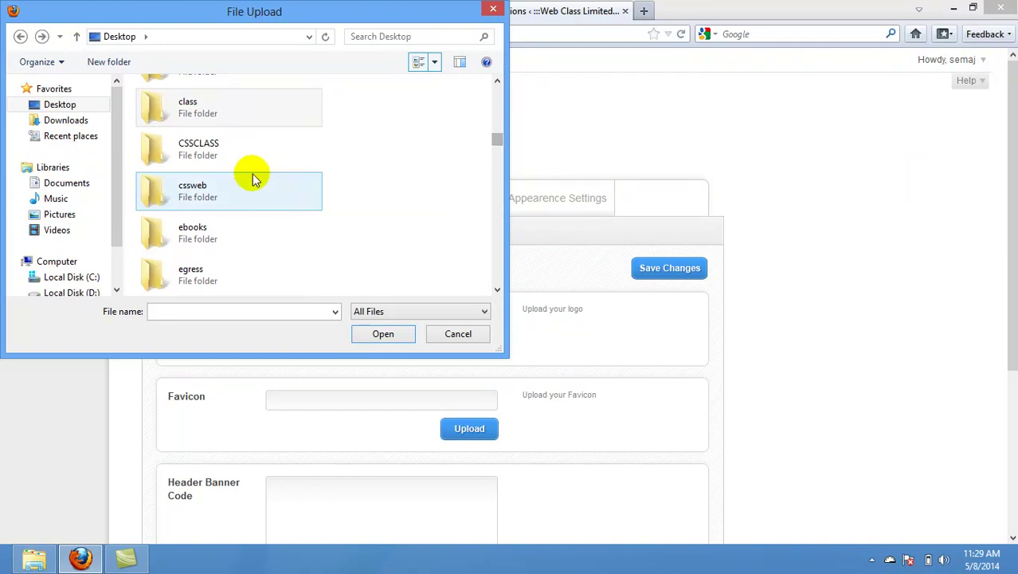
pyautogui.doubleClick(228, 153)
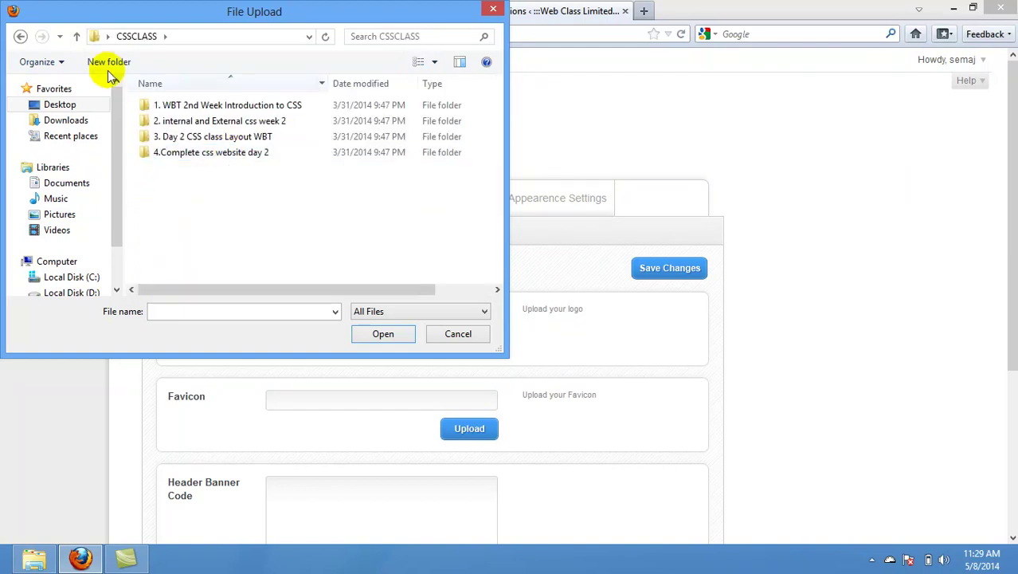
pyautogui.click(18, 37)
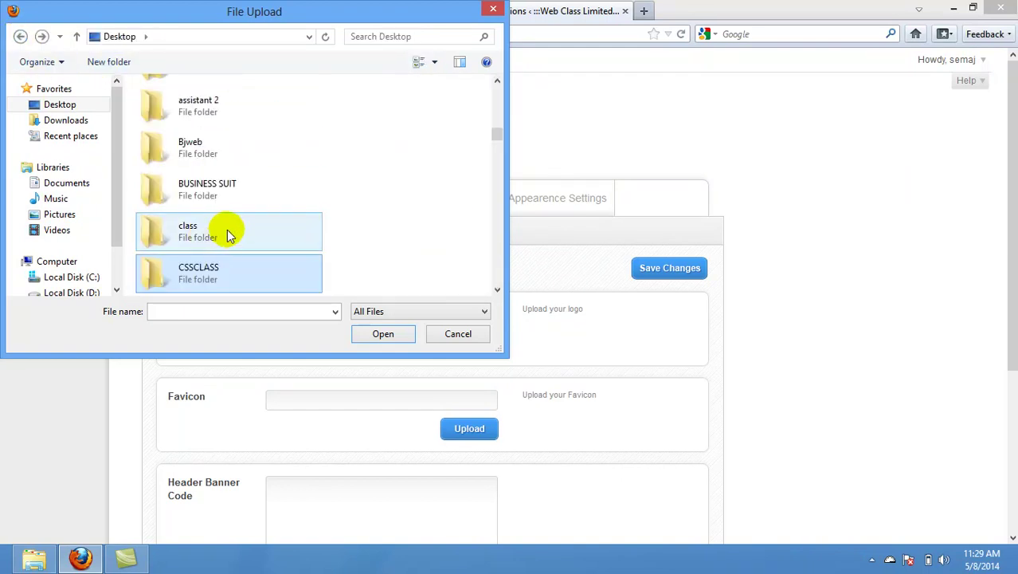
pyautogui.click(496, 290)
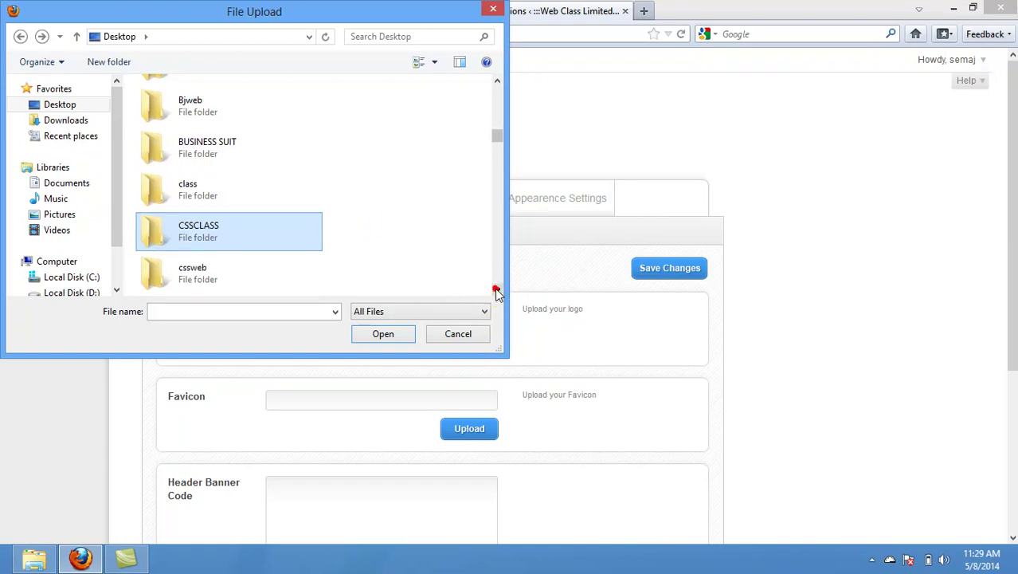
pyautogui.click(496, 291)
pyautogui.doubleClick(229, 239)
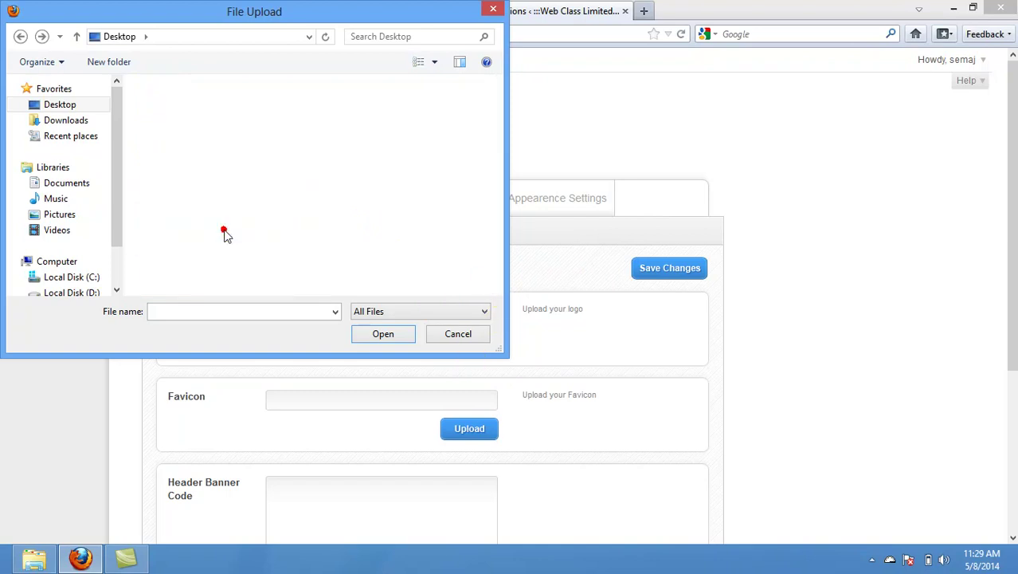
pyautogui.click(21, 37)
# Upload the JPG image a from the Desktop's eweb folder as the theme logo, leaving no file dialog open.
pyautogui.moveTo(497, 136); pyautogui.dragTo(497, 143)
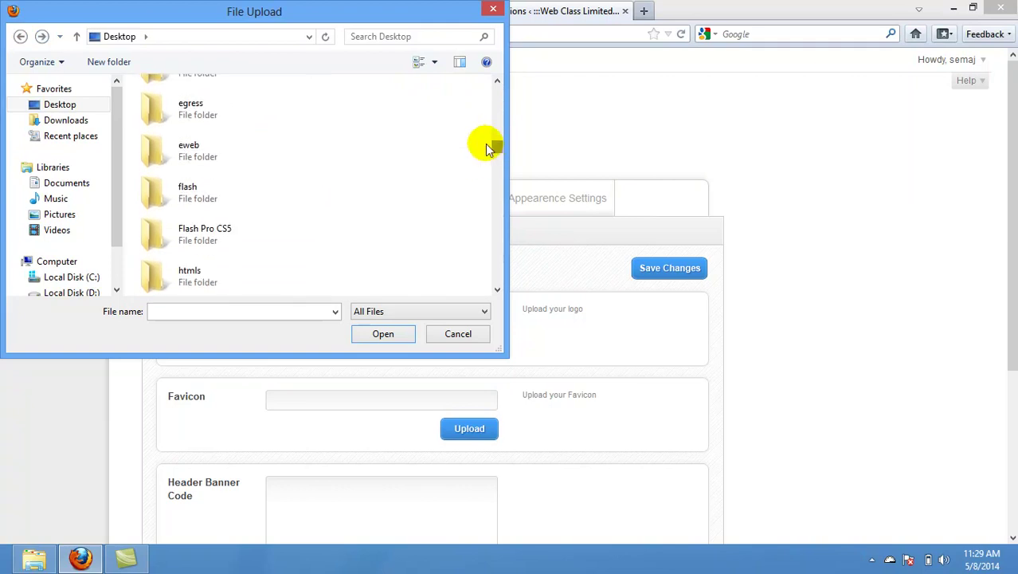
pyautogui.doubleClick(223, 152)
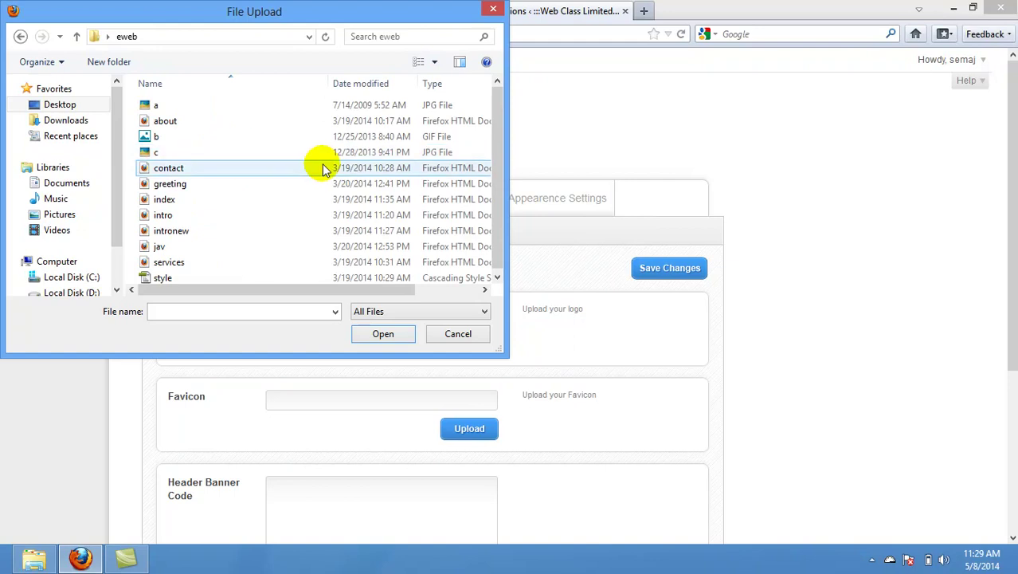
pyautogui.moveTo(503, 122)
pyautogui.mouseDown()
pyautogui.moveTo(504, 148)
pyautogui.moveTo(504, 118)
pyautogui.mouseUp()
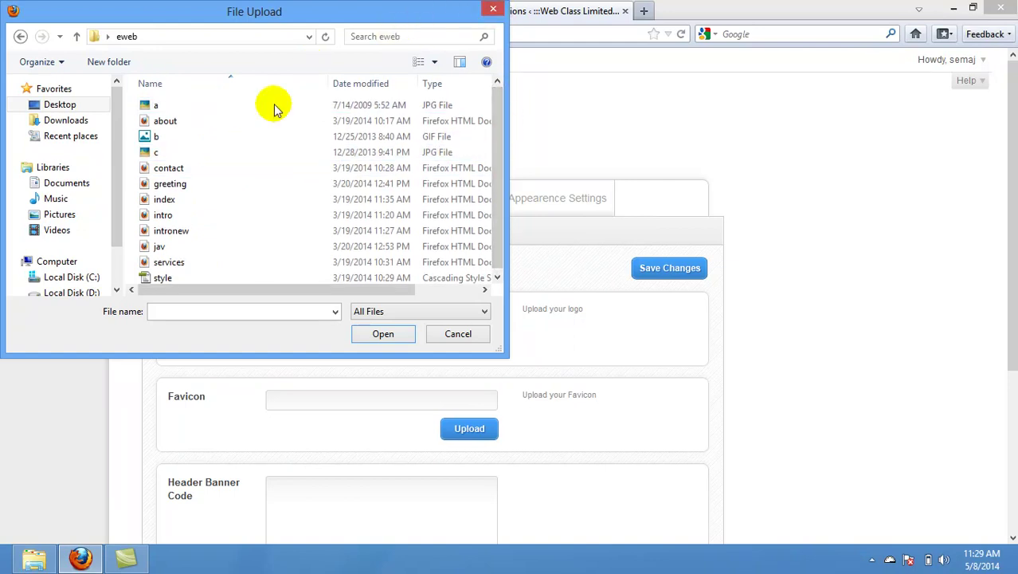
pyautogui.doubleClick(179, 106)
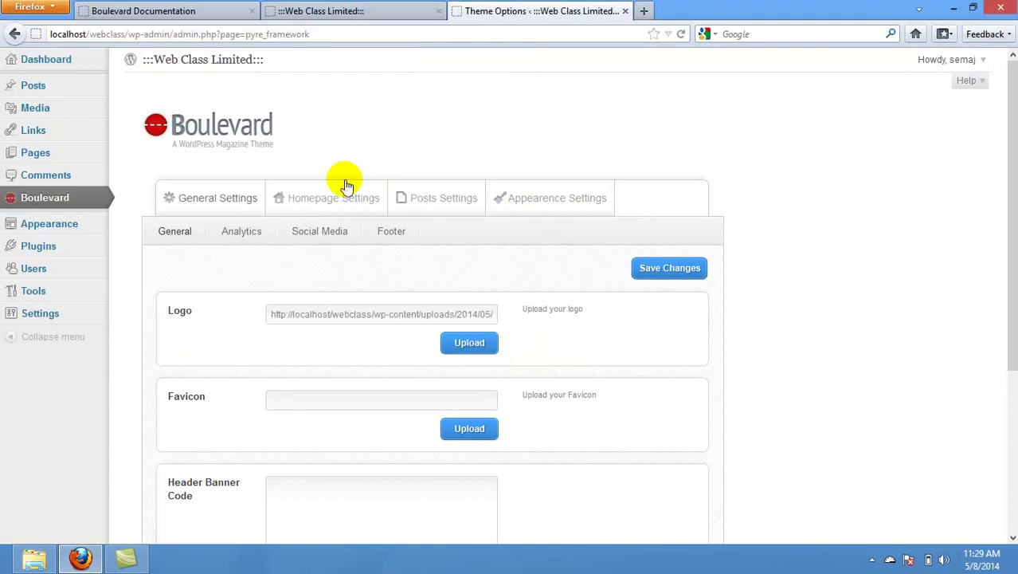
pyautogui.click(470, 343)
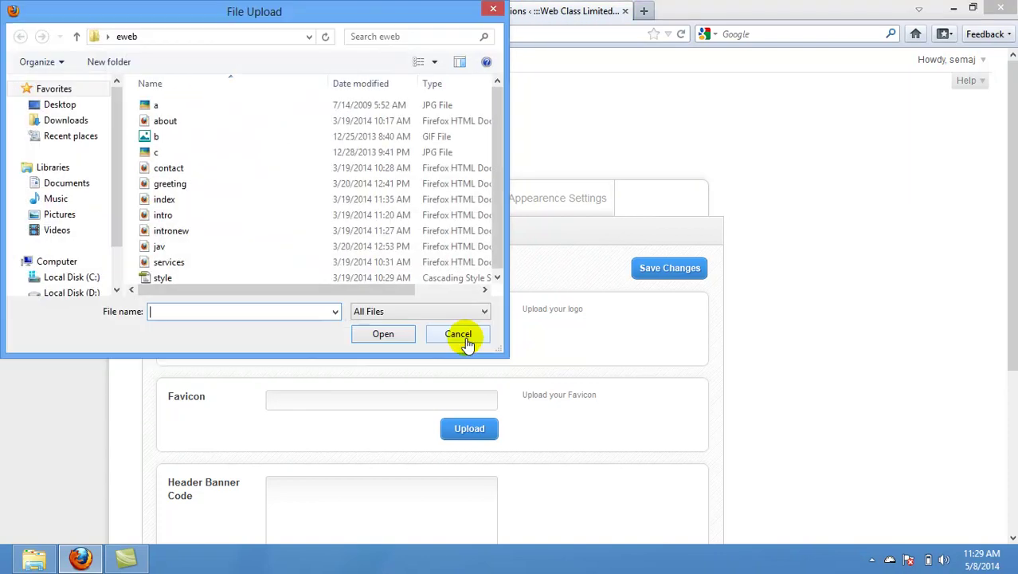
pyautogui.click(493, 11)
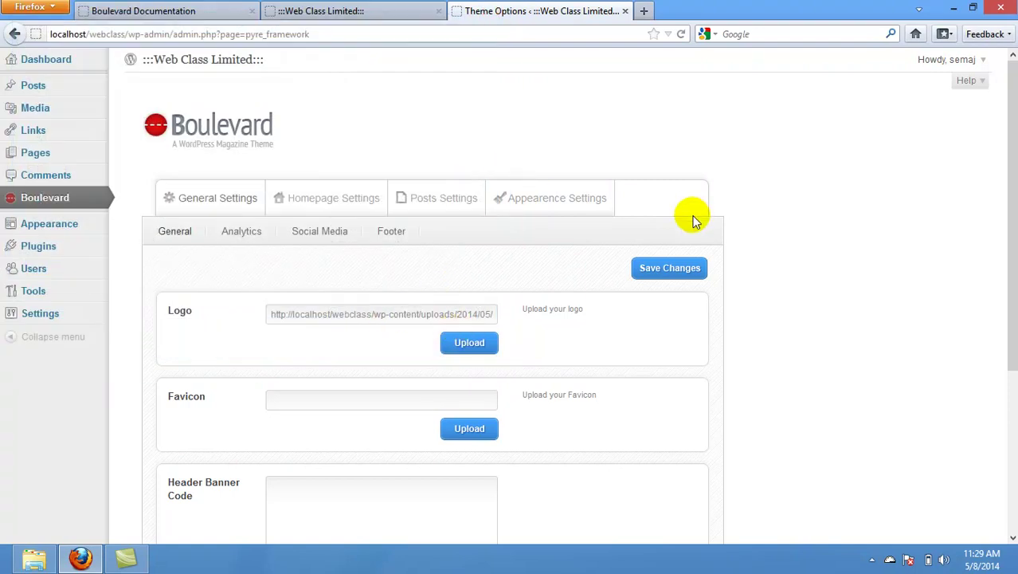
# Upload the JPG image a from the eweb folder as the favicon.
pyautogui.scroll(-3, 1013, 239)
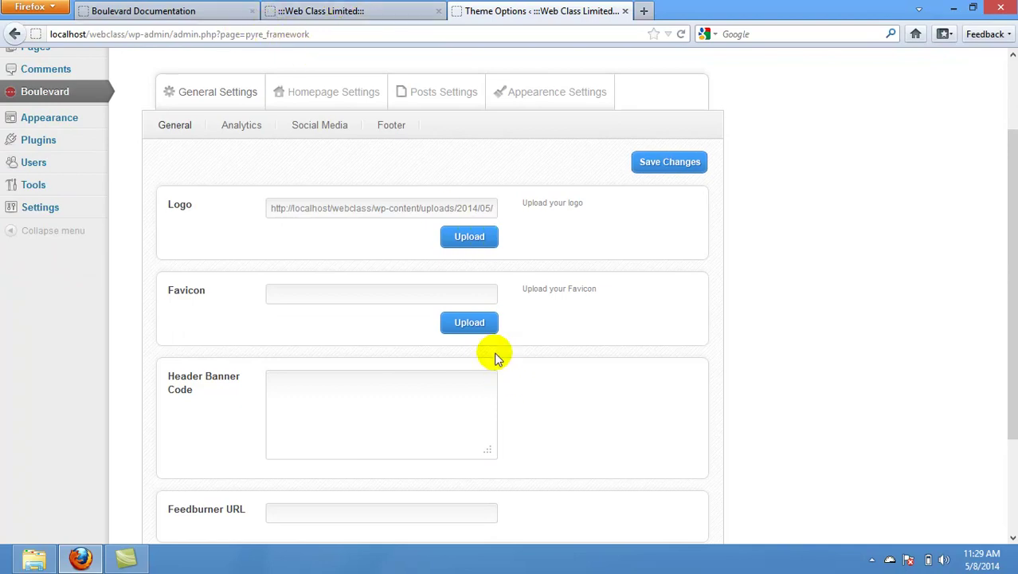
pyautogui.click(469, 322)
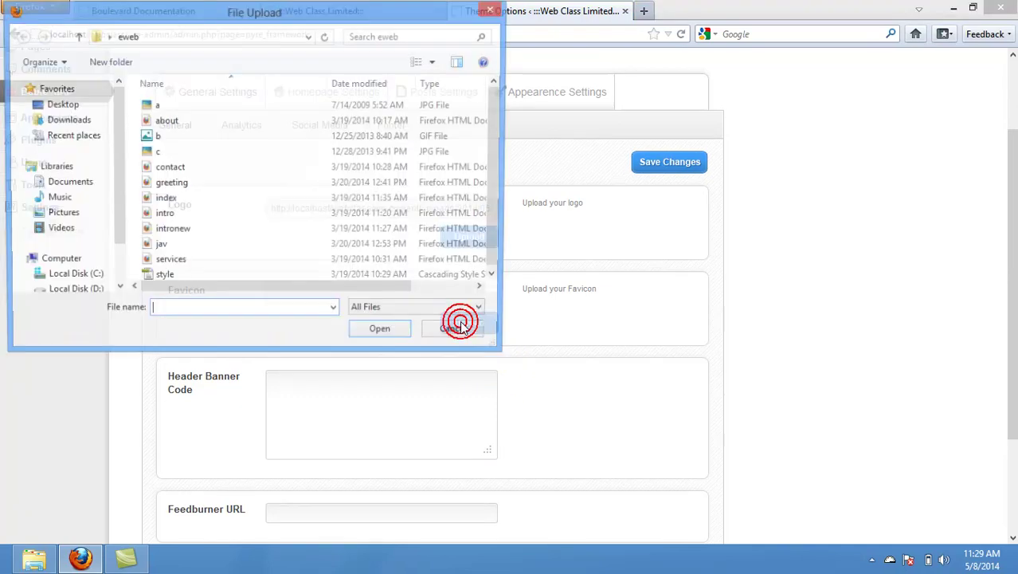
pyautogui.click(174, 109)
pyautogui.doubleClick(175, 109)
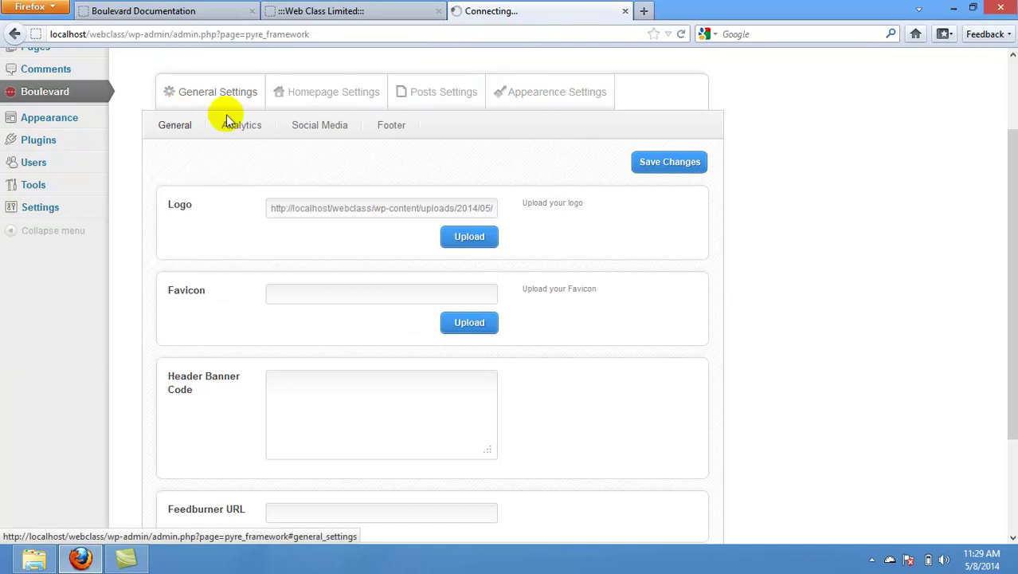
# Save the changed theme options and switch to the site's home page.
pyautogui.moveTo(1013, 183); pyautogui.dragTo(1014, 279)
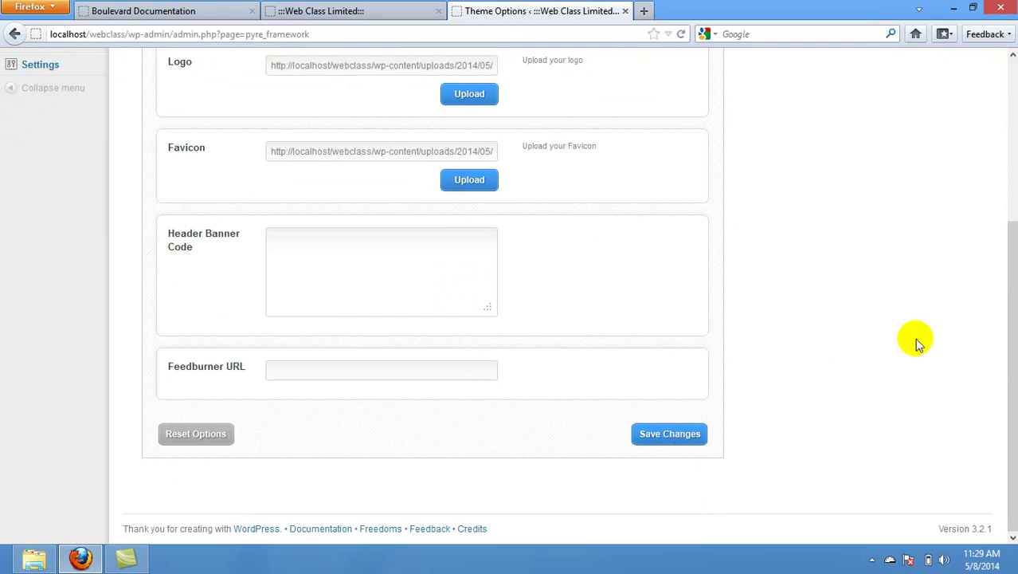
pyautogui.click(695, 434)
pyautogui.click(333, 13)
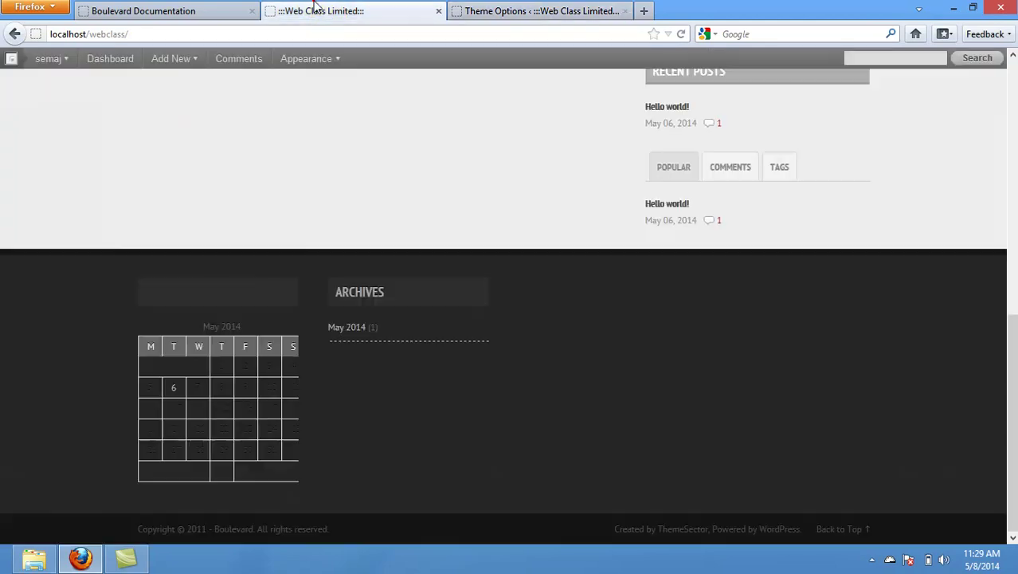
# Reload the site's home page and check how the uploaded logo and favicon look.
pyautogui.click(681, 34)
pyautogui.moveTo(1012, 344); pyautogui.dragTo(996, 200)
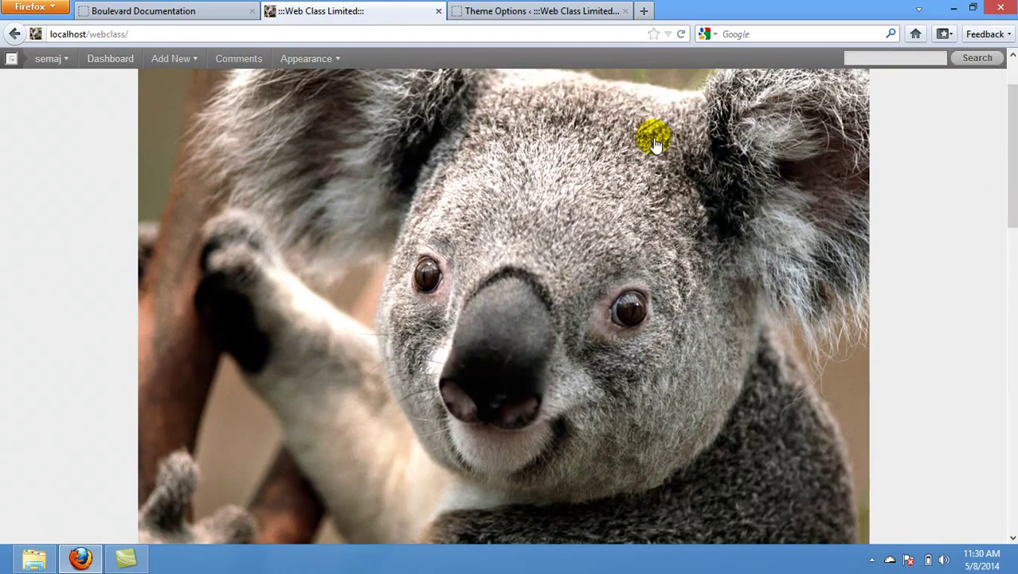
pyautogui.scroll(2, 653, 142)
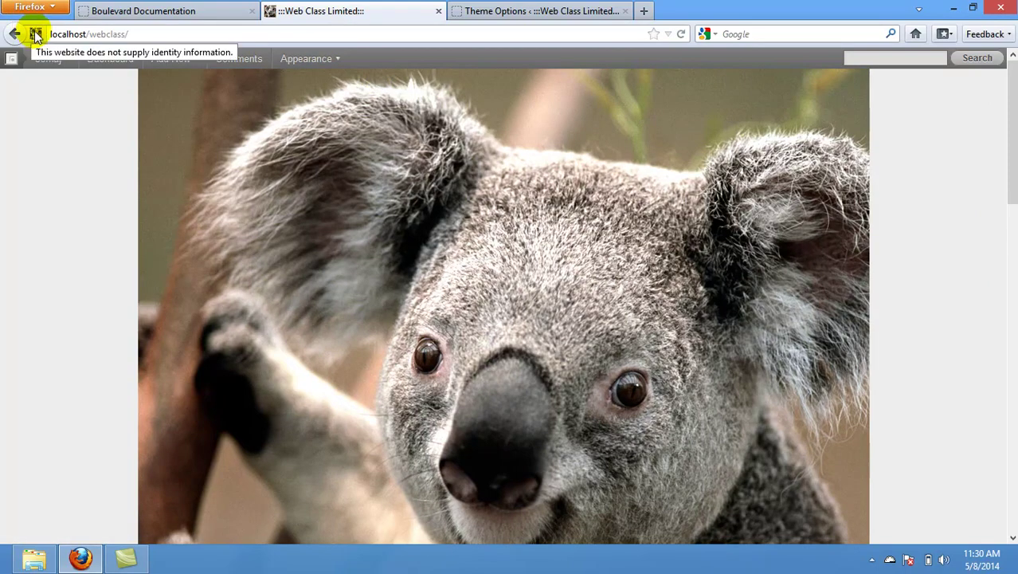
# Check the image information of the Boulevard logo on the Theme Options page, leaving no info window open.
pyautogui.click(507, 8)
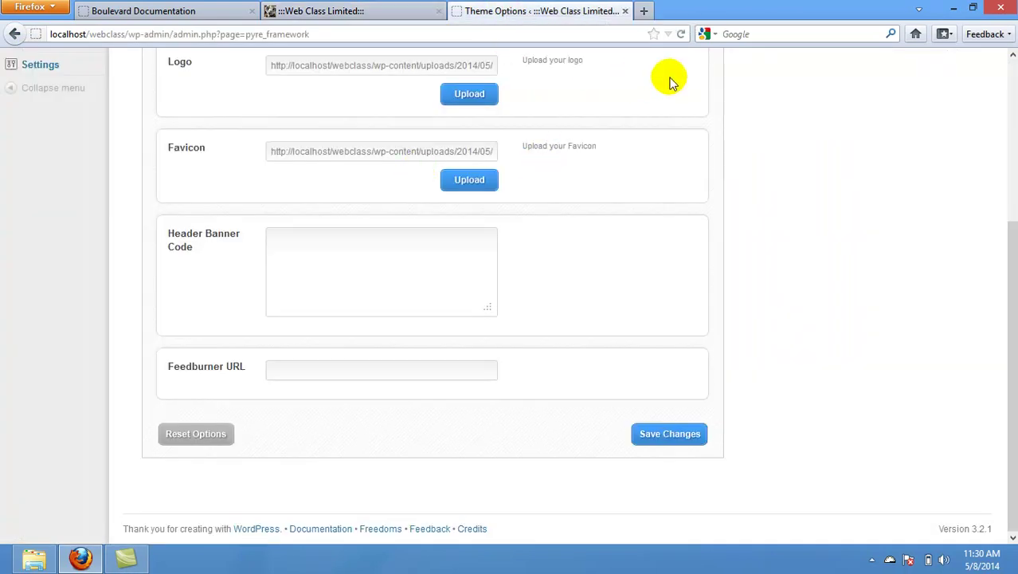
pyautogui.scroll(5, 1004, 267)
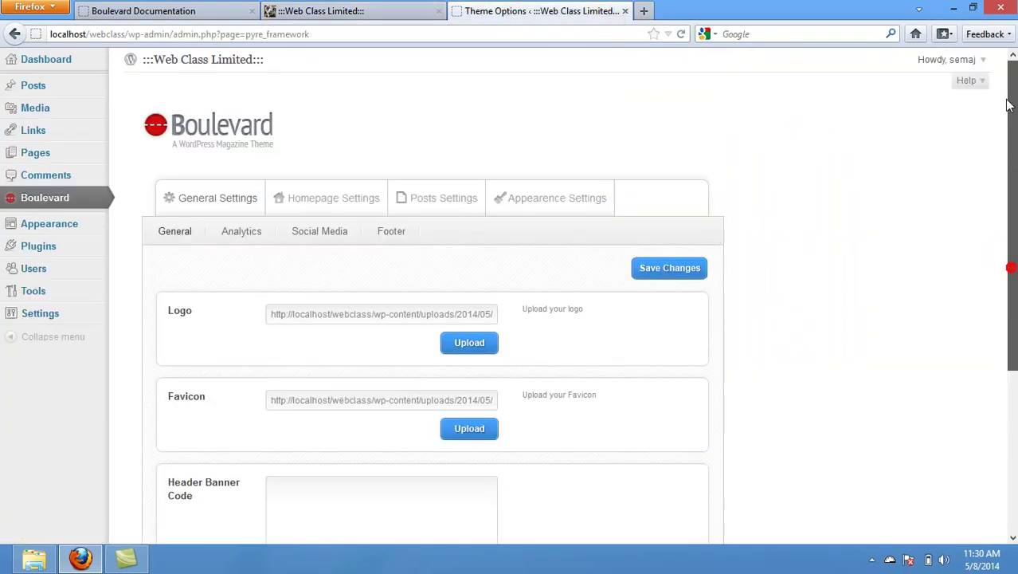
pyautogui.rightClick(260, 132)
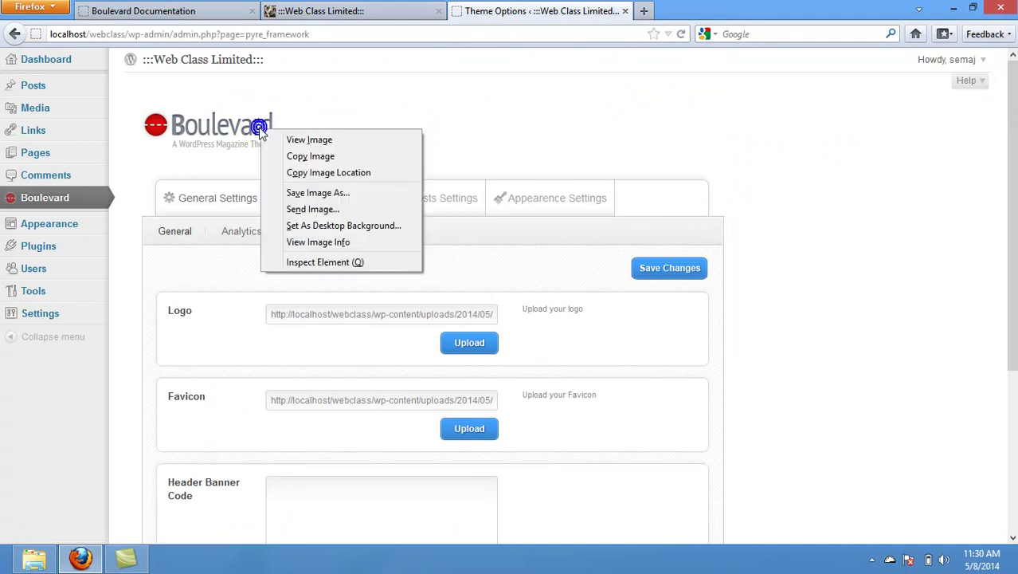
pyautogui.click(313, 243)
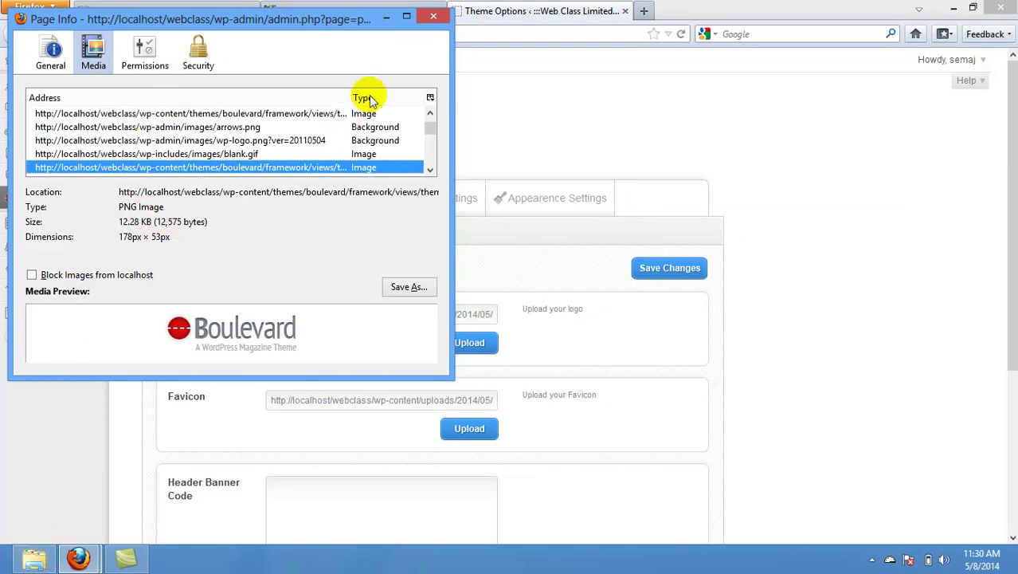
pyautogui.click(437, 17)
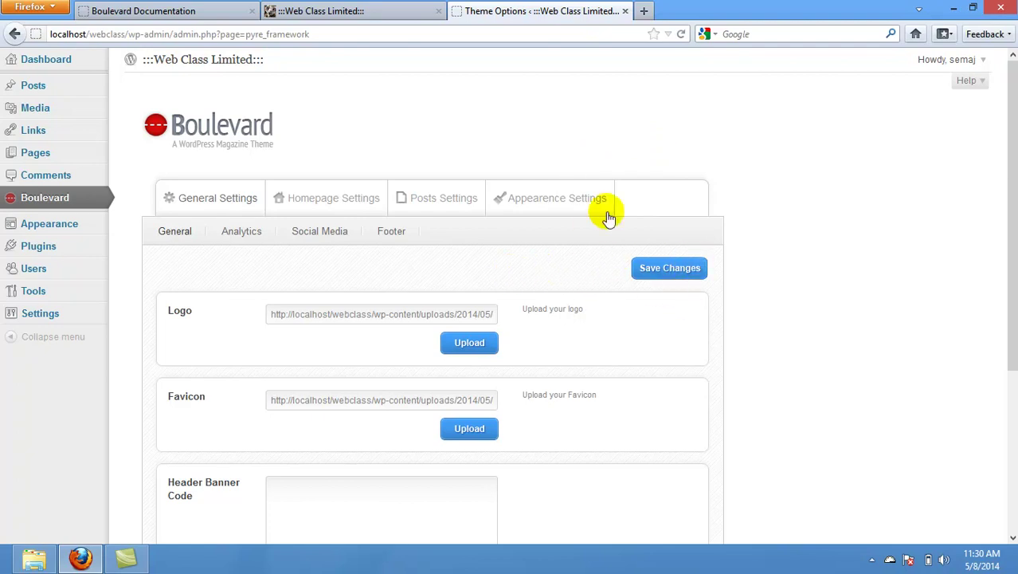
# Look through the theme's Homepage Settings and the Boulevard documentation, and close the documentation page.
pyautogui.click(340, 198)
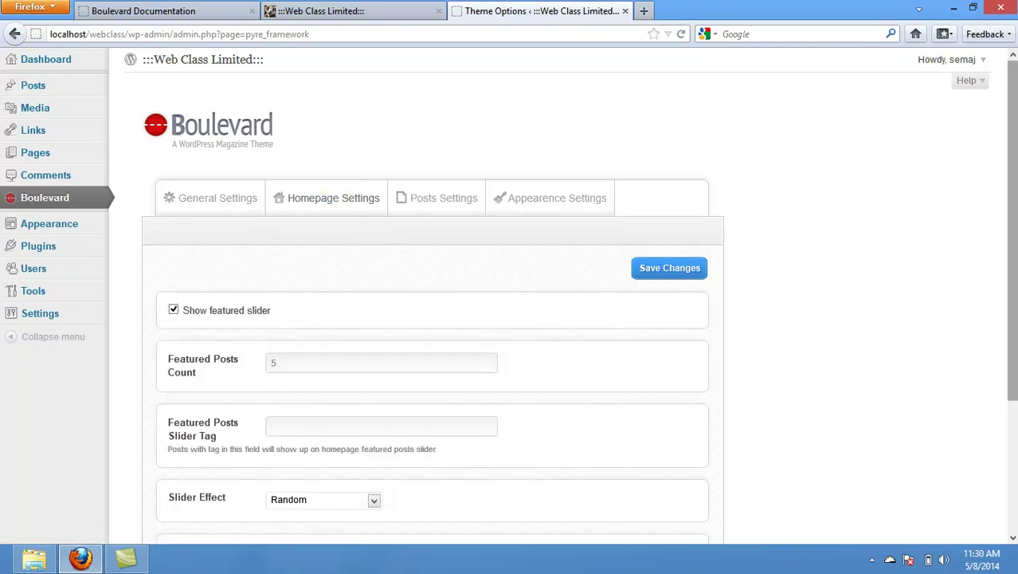
pyautogui.scroll(-4, 1016, 159)
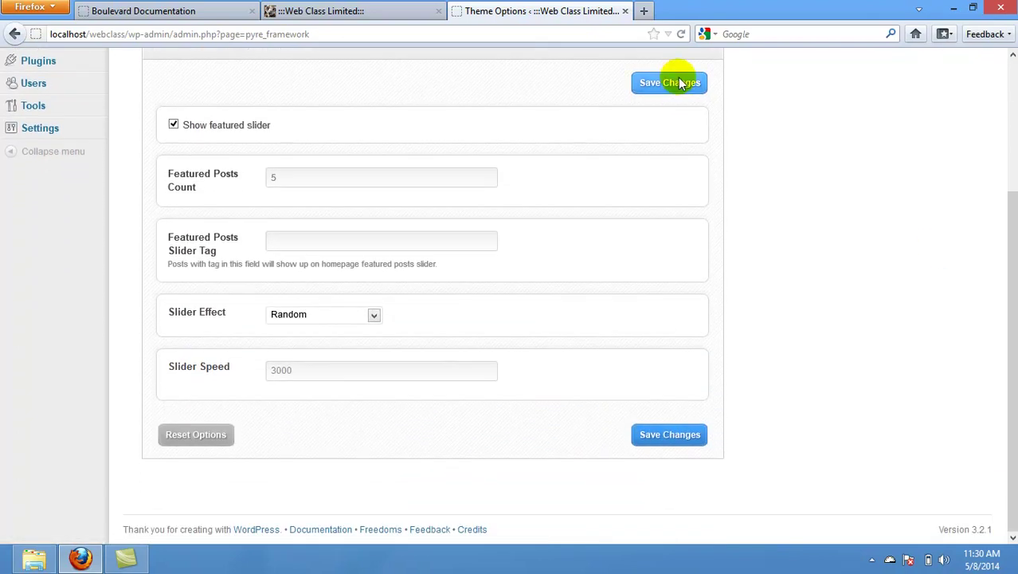
pyautogui.click(211, 16)
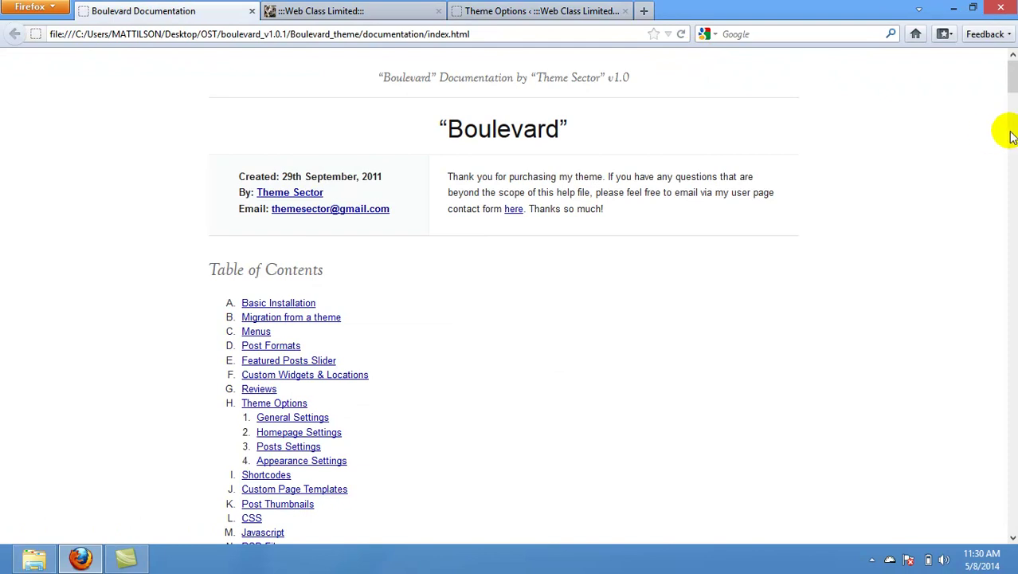
pyautogui.scroll(-20, 1012, 80)
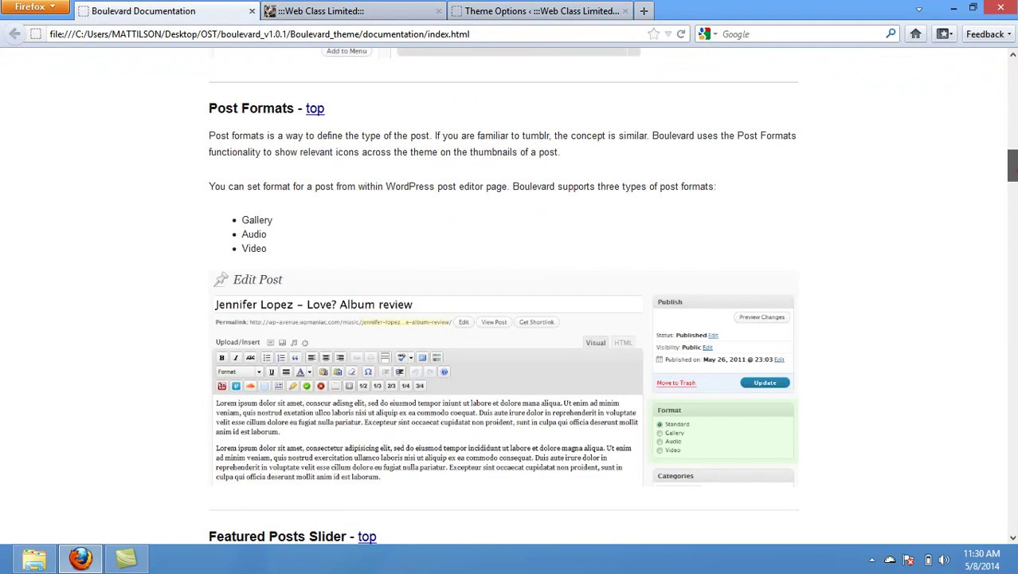
pyautogui.scroll(-20, 1015, 170)
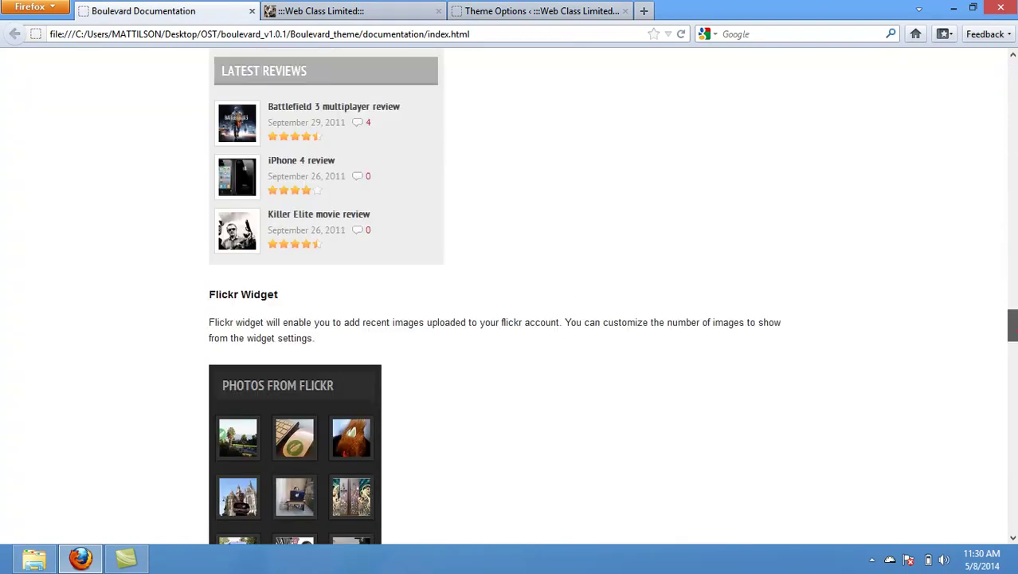
pyautogui.scroll(-20, 1010, 330)
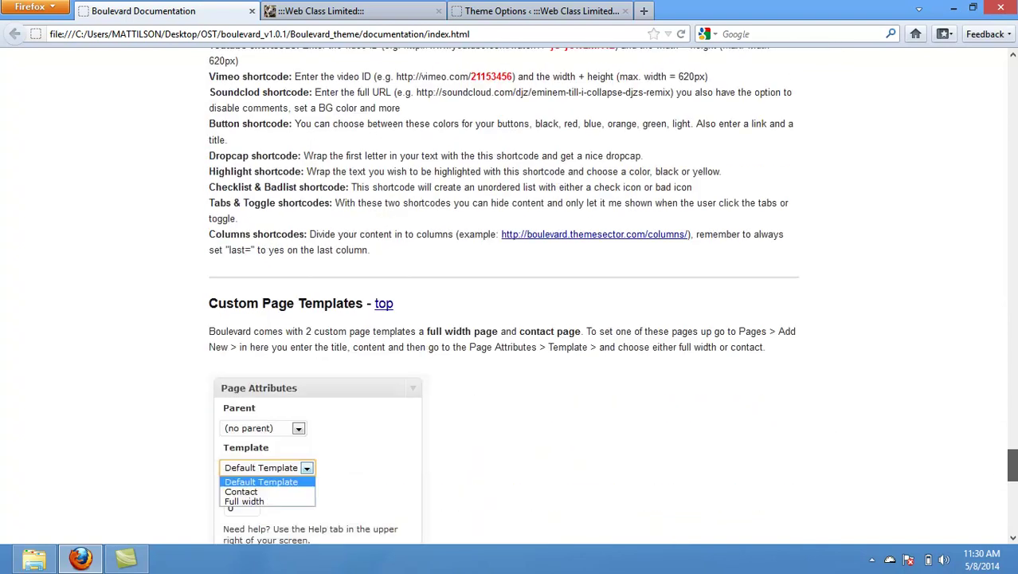
pyautogui.moveTo(1011, 487); pyautogui.dragTo(1008, 57)
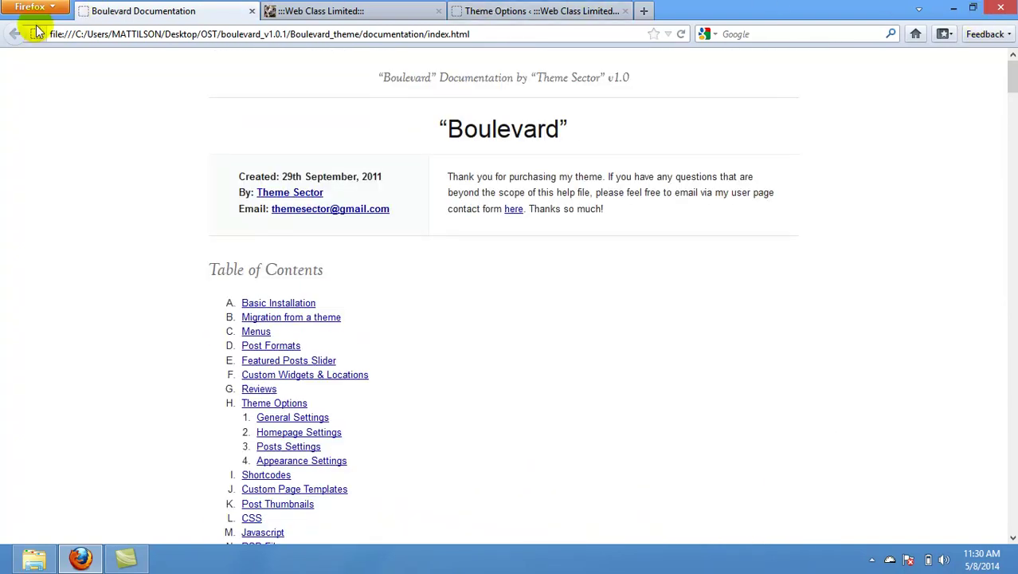
pyautogui.click(250, 13)
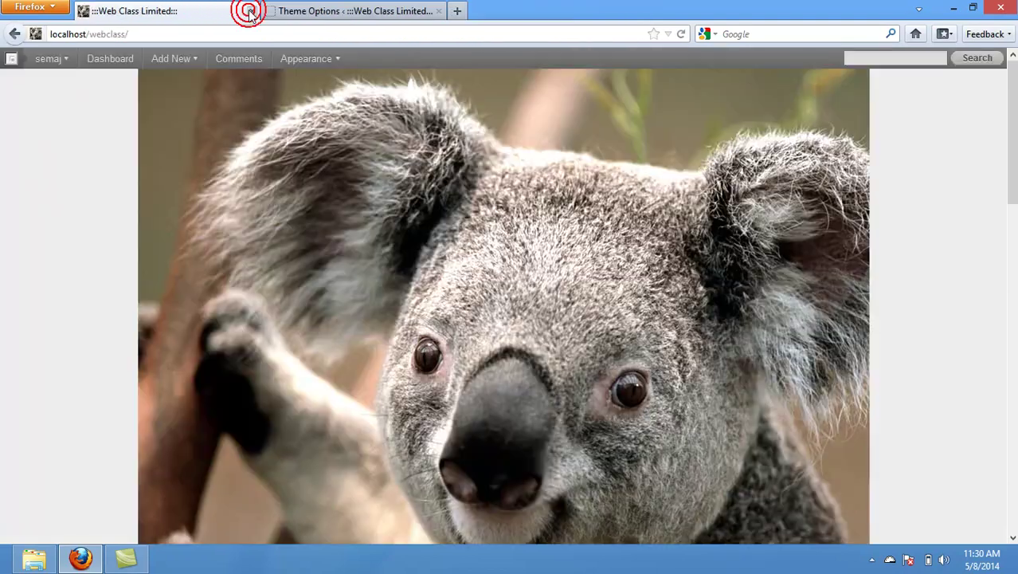
# Open Boulevard_theme inside boulevard_v1.0.1 in the Desktop's OST folder and look into its licensing folder.
pyautogui.press('super+d')
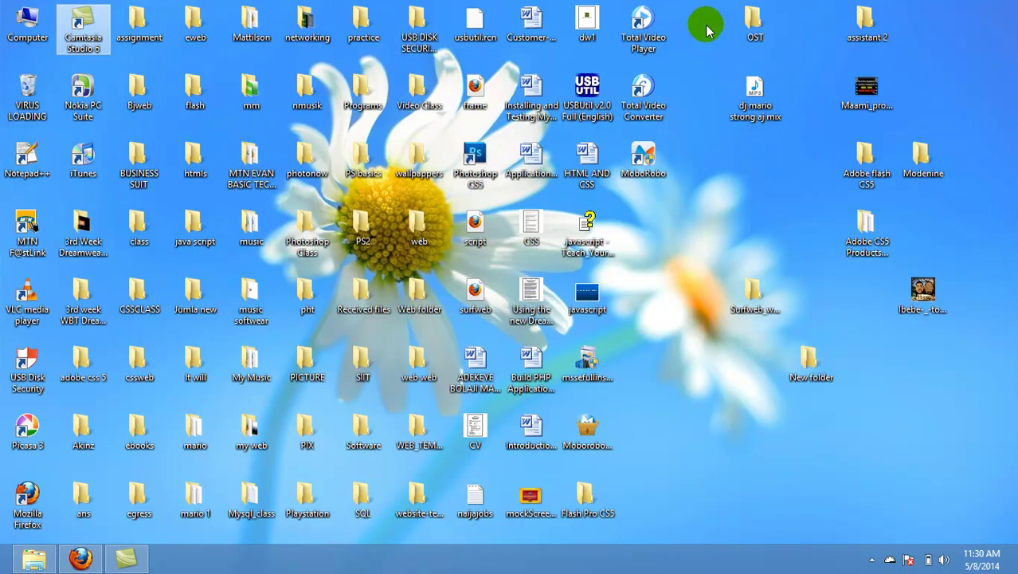
pyautogui.doubleClick(752, 20)
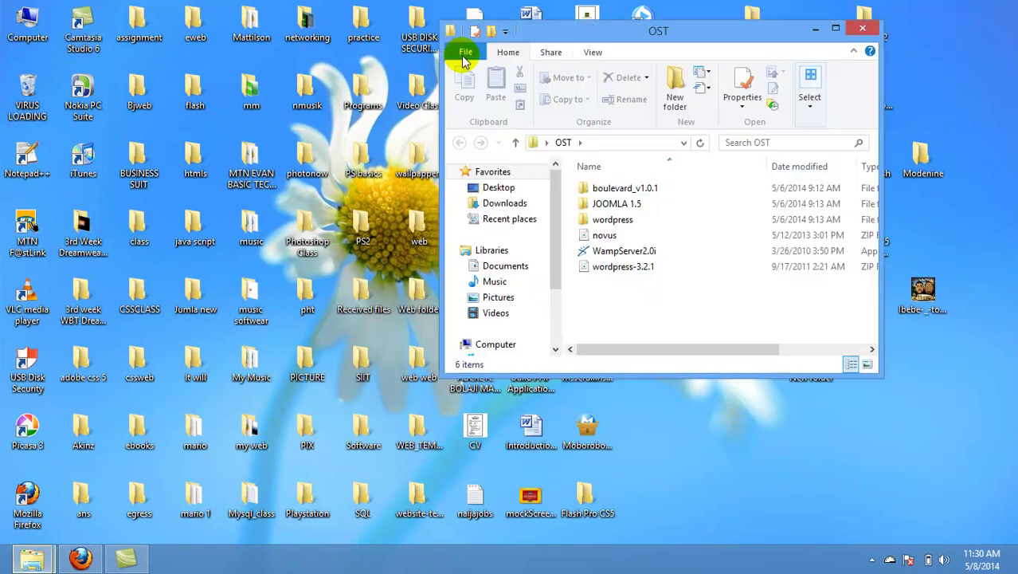
pyautogui.doubleClick(591, 189)
pyautogui.doubleClick(592, 190)
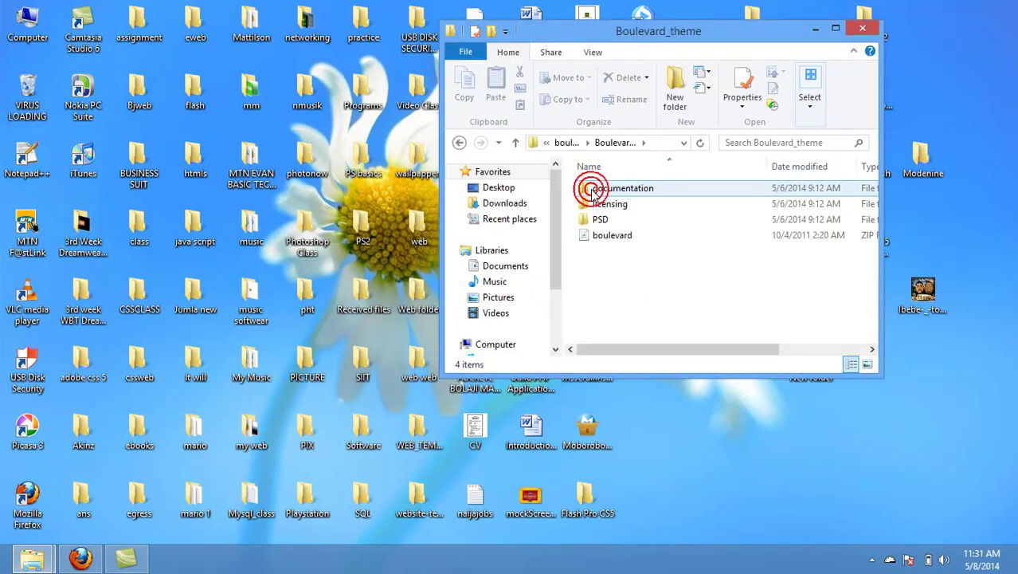
pyautogui.doubleClick(599, 204)
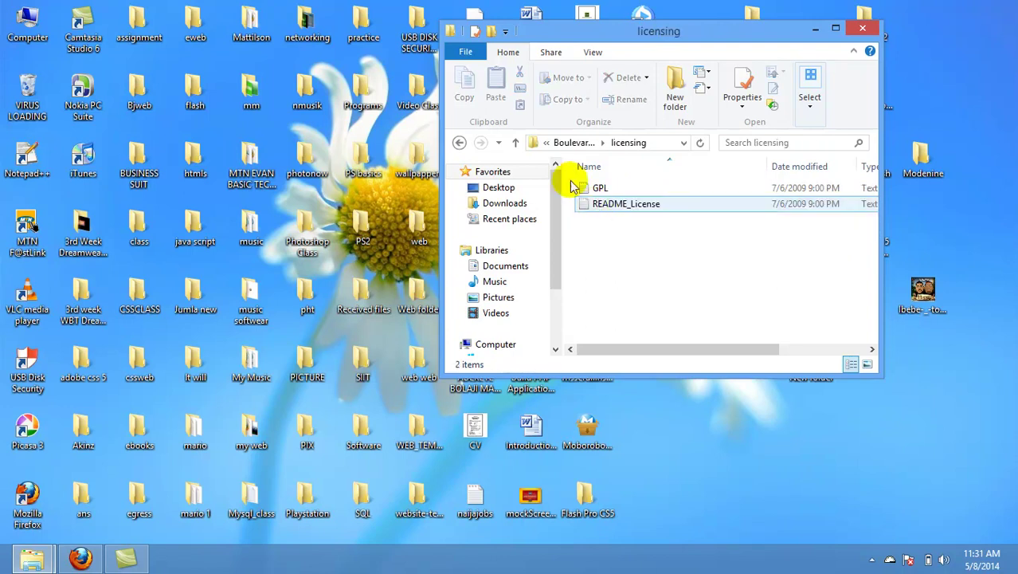
pyautogui.click(460, 142)
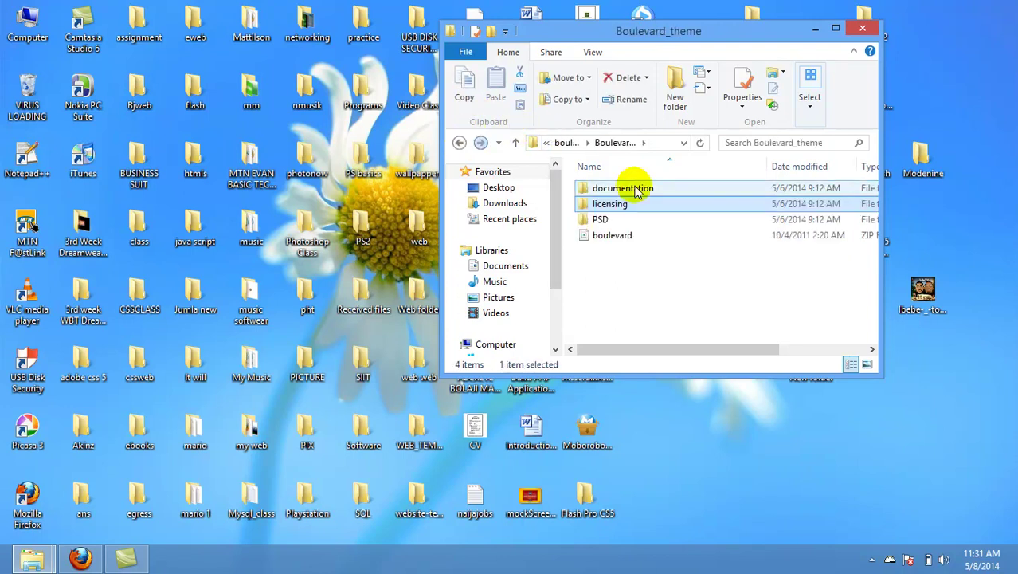
# Open the logo file from the theme's PSD folder in Photoshop, accepting the missing fonts.
pyautogui.click(612, 220)
pyautogui.doubleClick(613, 221)
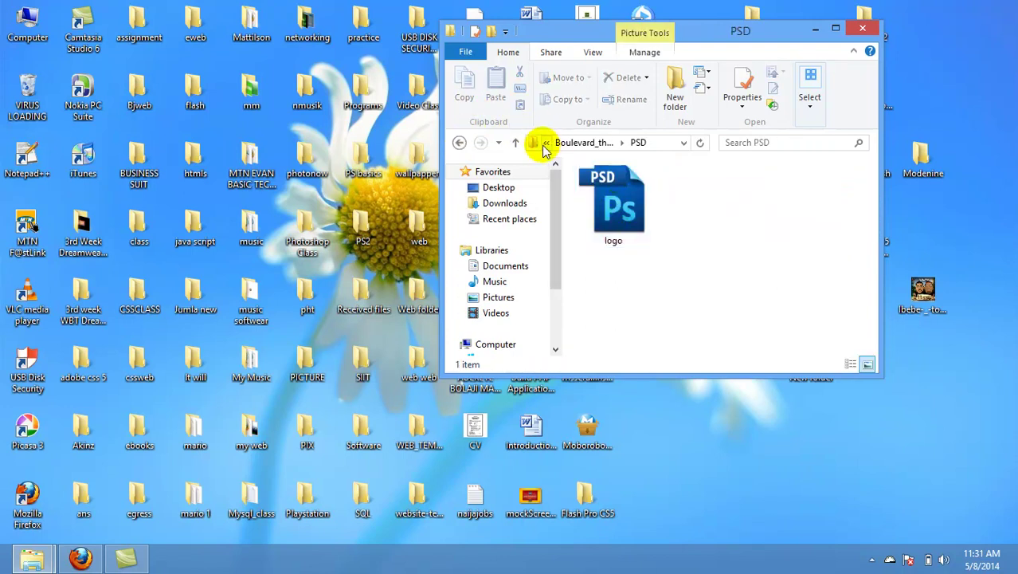
pyautogui.click(460, 143)
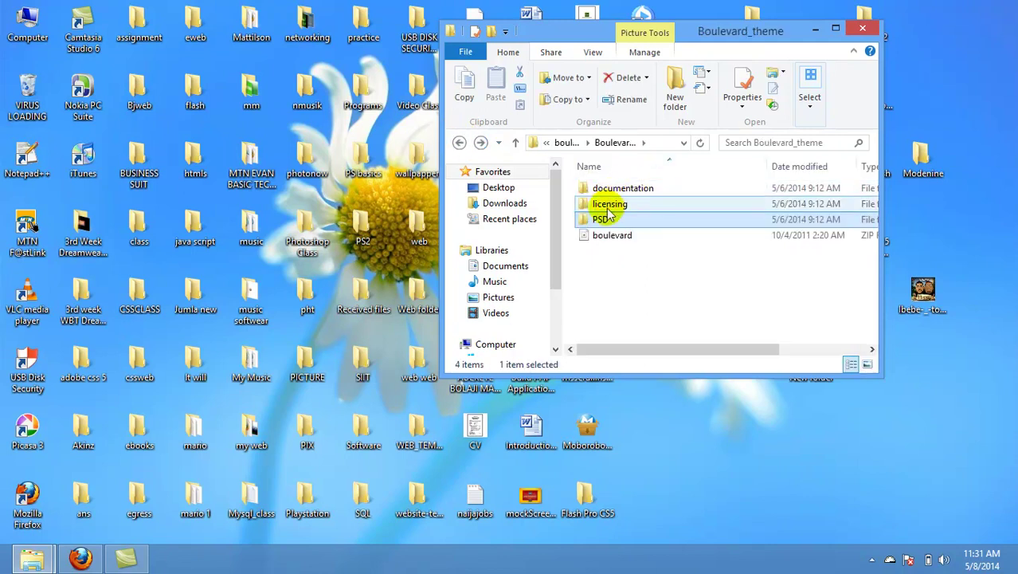
pyautogui.doubleClick(605, 219)
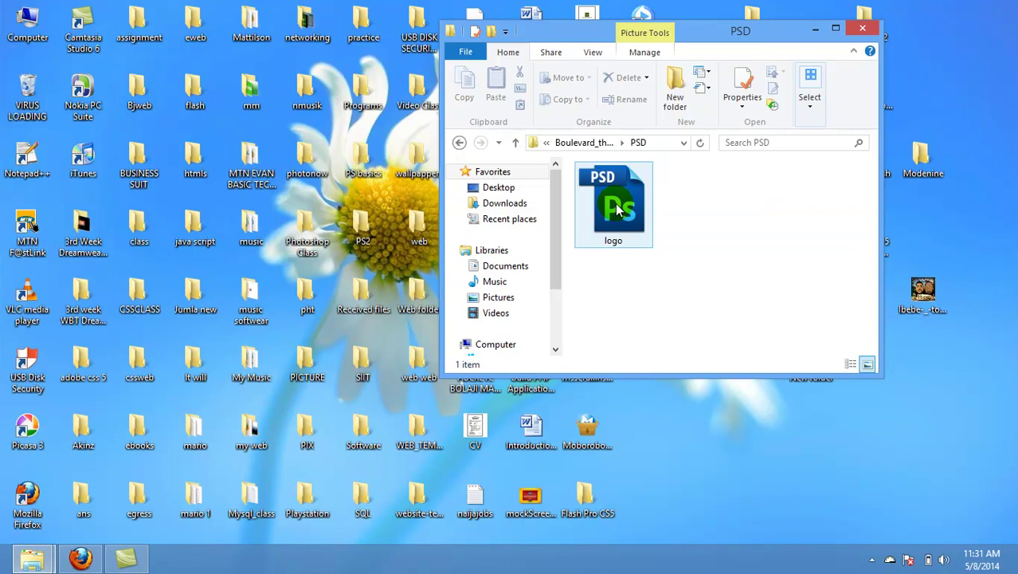
pyautogui.click(617, 208)
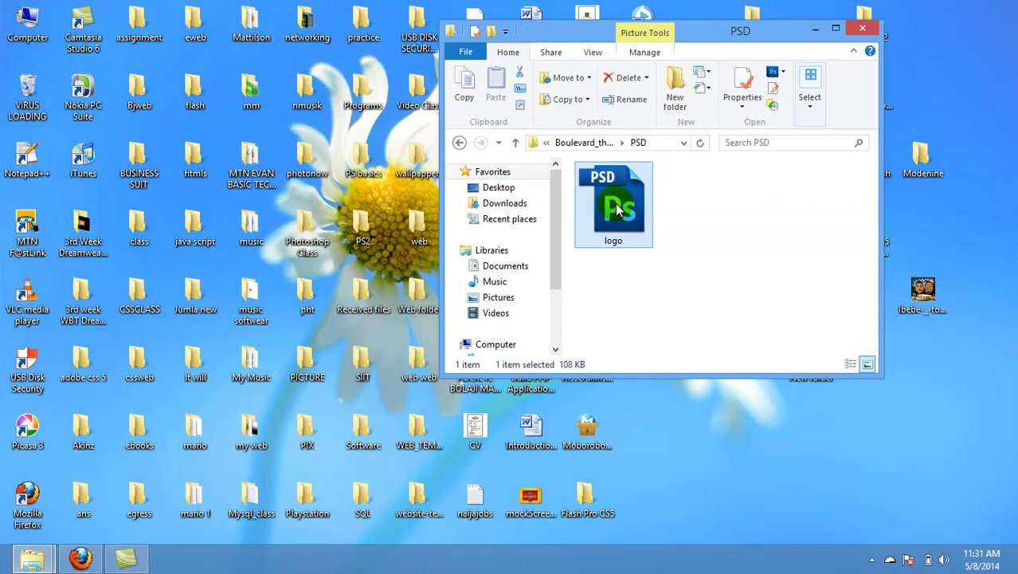
pyautogui.doubleClick(617, 209)
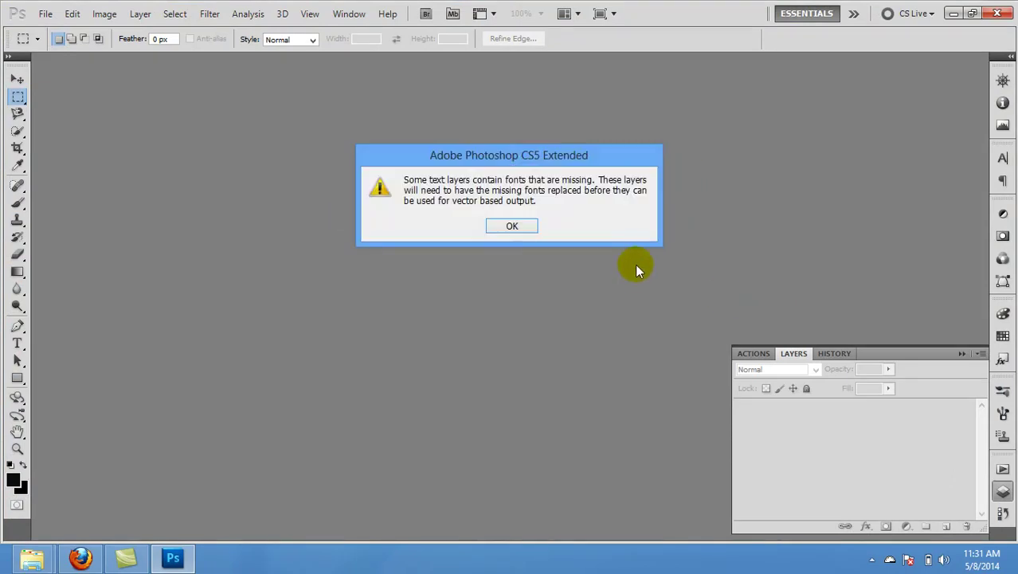
pyautogui.click(510, 227)
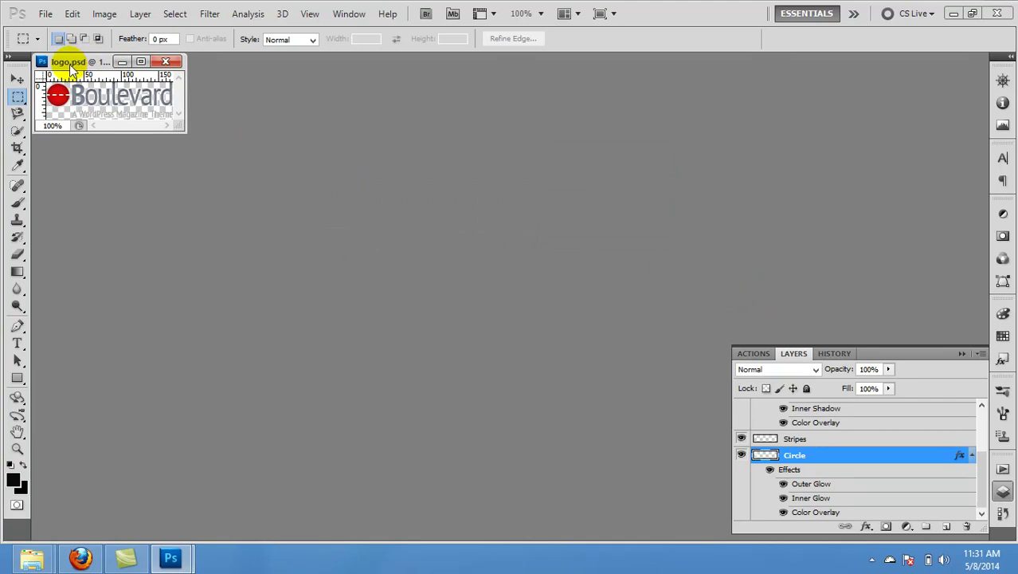
# Enlarge the logo.psd window, check the canvas size of the logo, and close the file.
pyautogui.click(175, 133)
pyautogui.moveTo(179, 128); pyautogui.dragTo(285, 199)
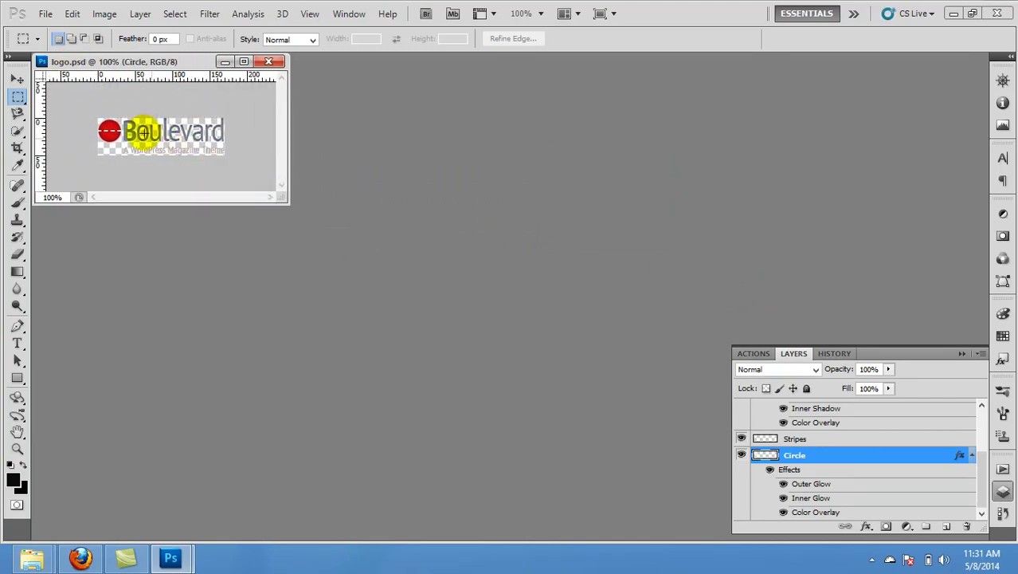
pyautogui.click(17, 79)
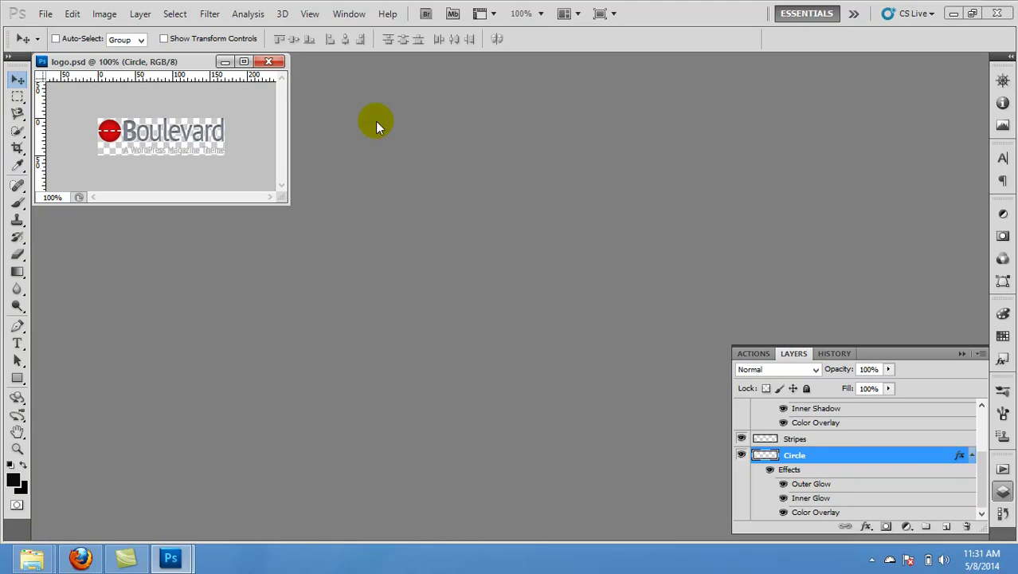
pyautogui.click(108, 17)
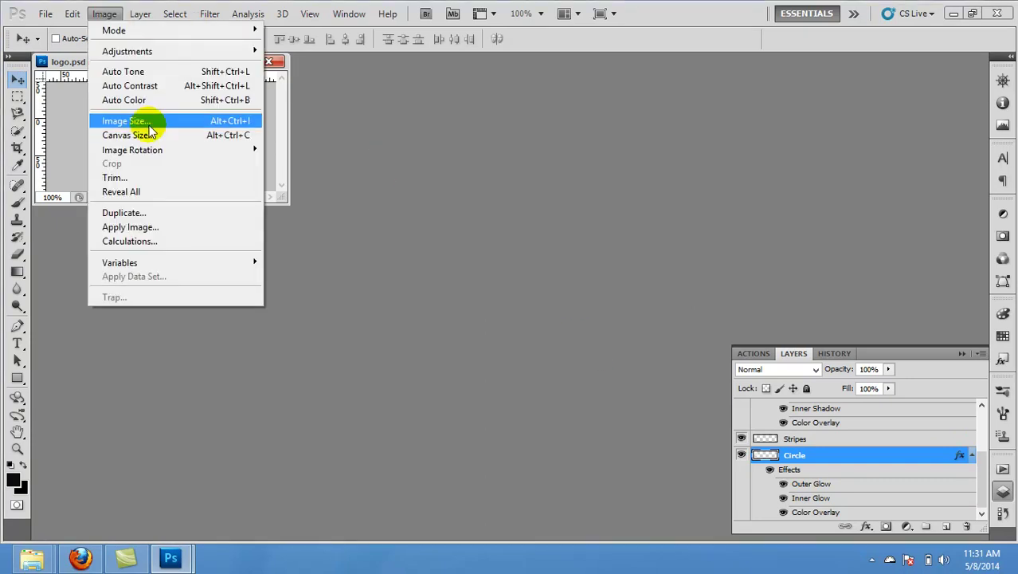
pyautogui.click(148, 137)
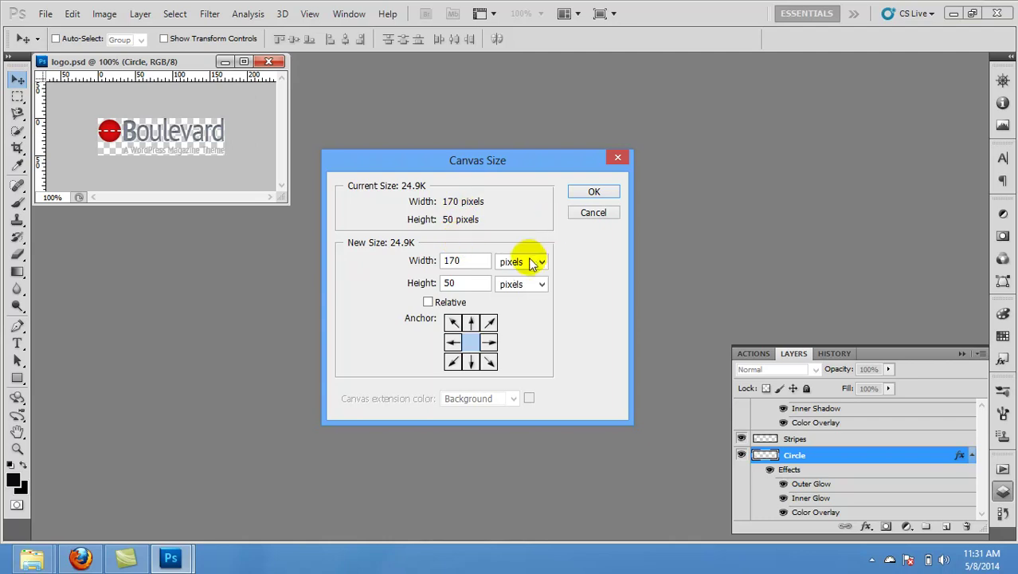
pyautogui.click(614, 157)
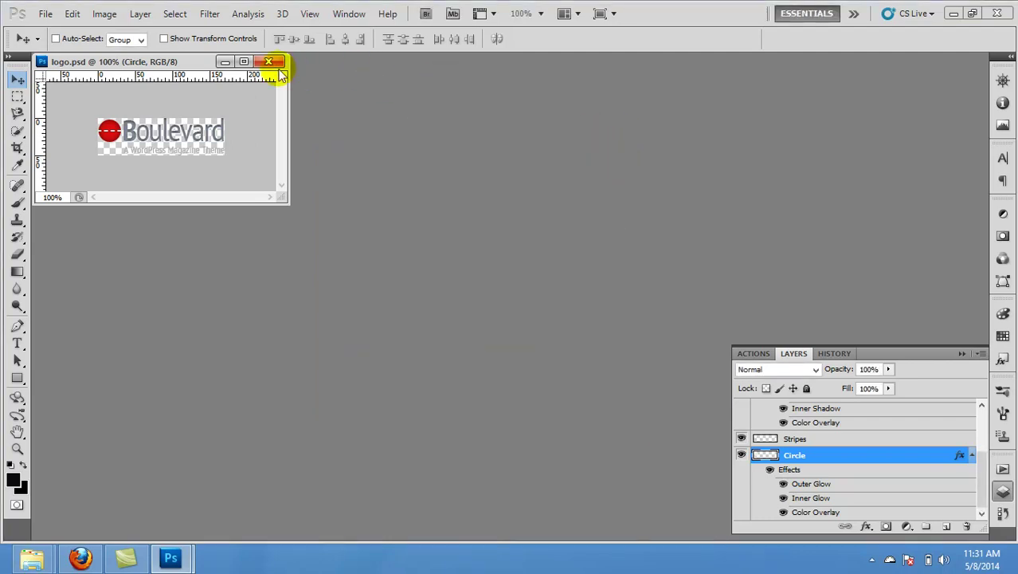
pyautogui.click(272, 63)
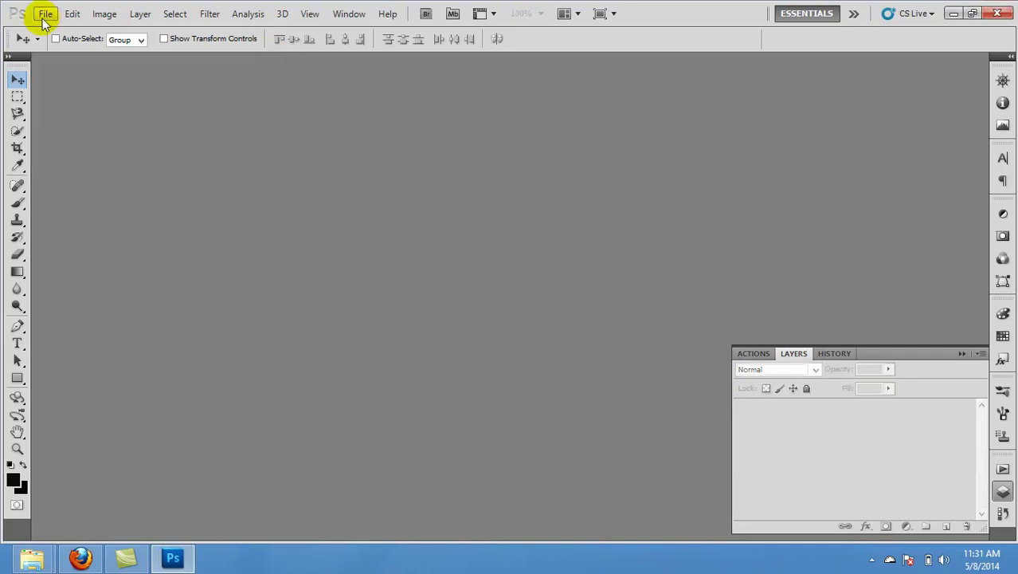
# Create a new document 174 pixels wide and 85 pixels high with a white background.
pyautogui.click(46, 14)
pyautogui.click(54, 31)
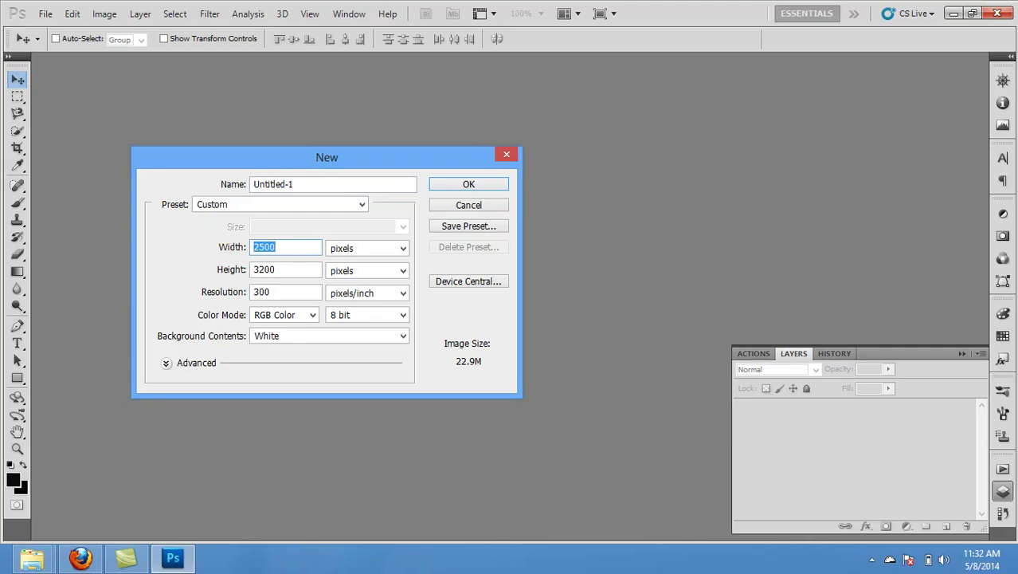
pyautogui.write('174')
pyautogui.press('Tab')
pyautogui.press('Tab')
pyautogui.write('85')
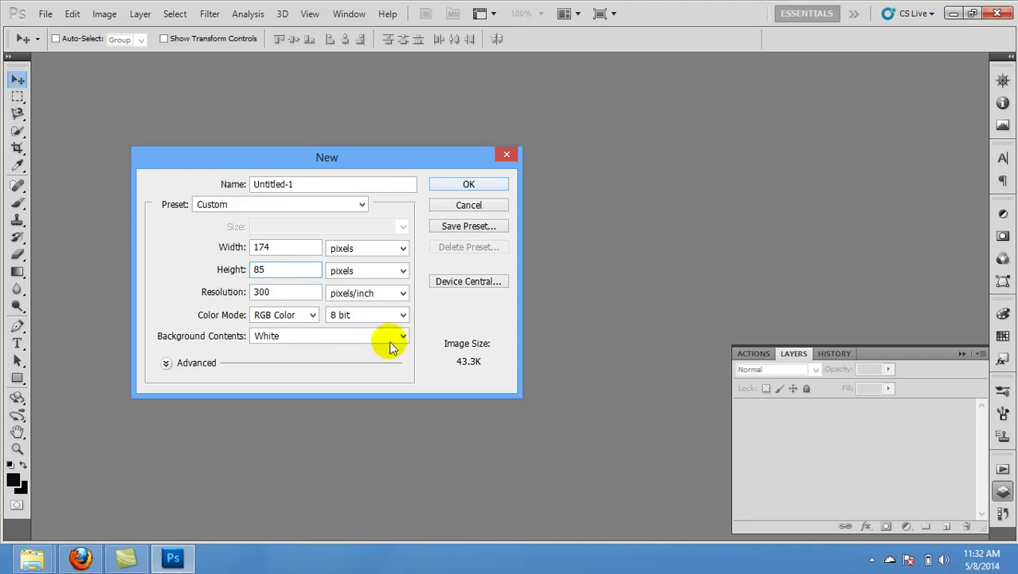
pyautogui.click(401, 336)
pyautogui.click(403, 337)
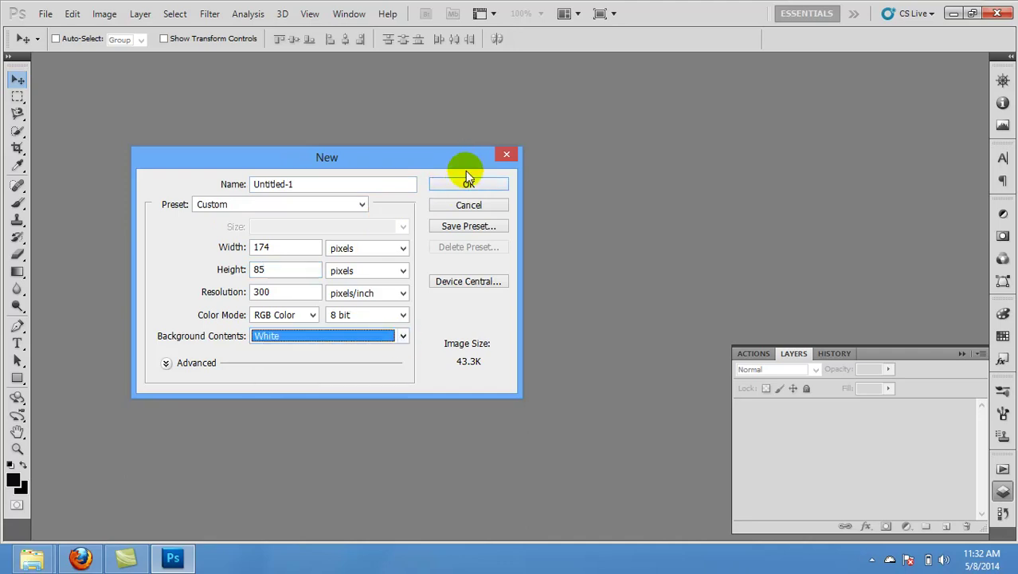
pyautogui.click(462, 180)
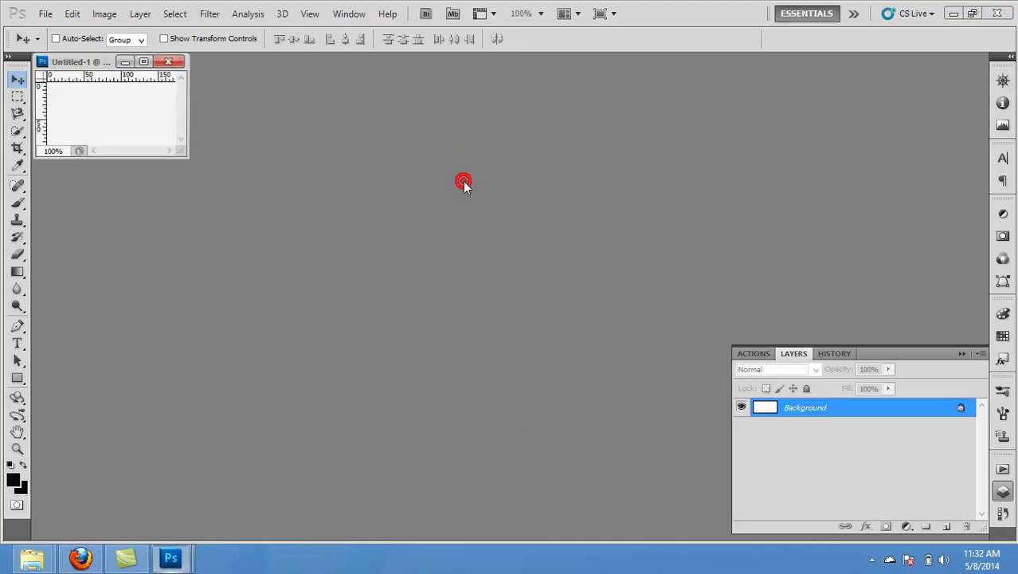
# Convert the locked background into a regular layer, then enlarge the document window and move it into the open workspace.
pyautogui.doubleClick(850, 411)
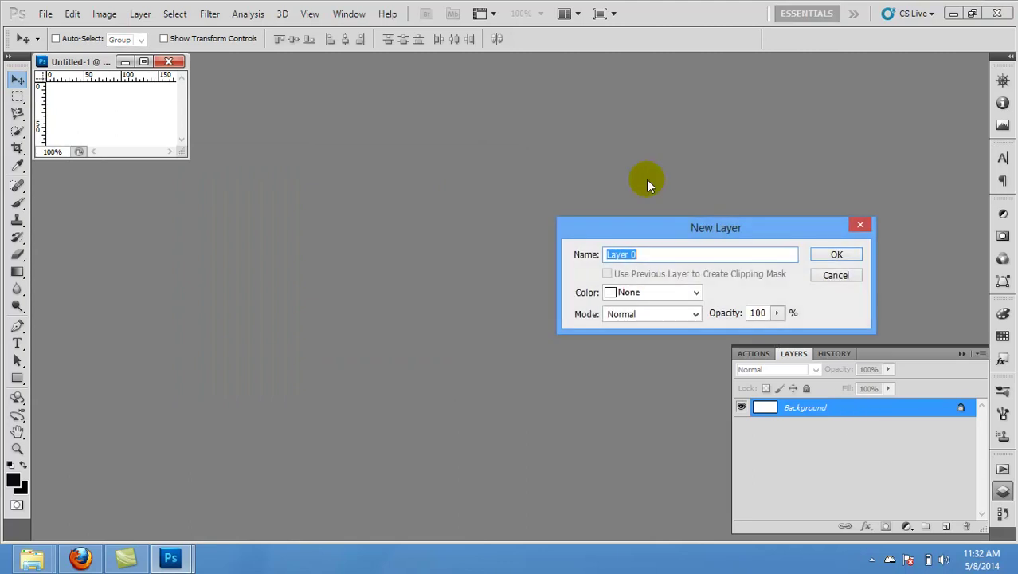
pyautogui.click(838, 250)
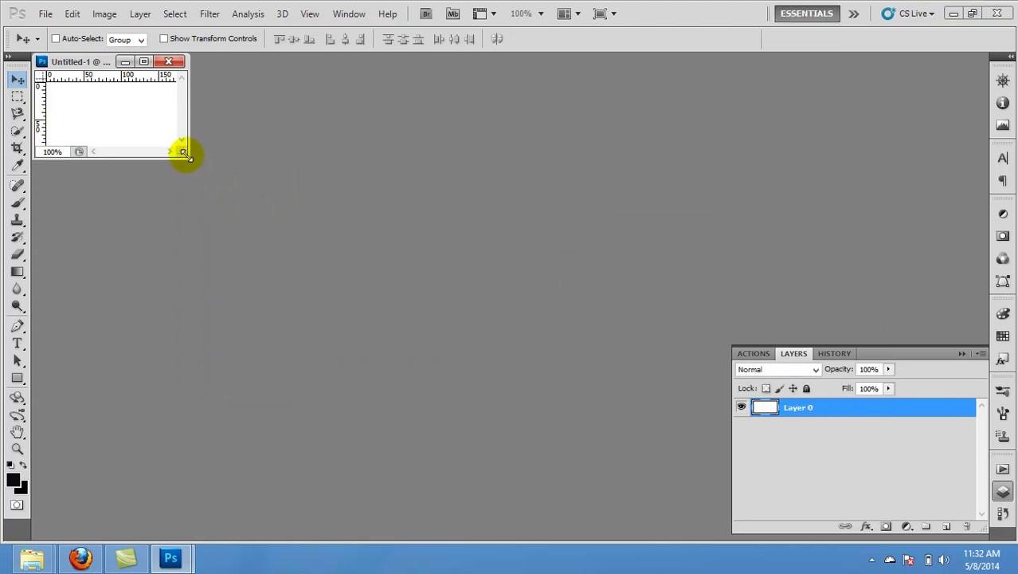
pyautogui.moveTo(184, 153); pyautogui.dragTo(335, 195)
pyautogui.click(181, 61)
pyautogui.moveTo(182, 61); pyautogui.dragTo(344, 136)
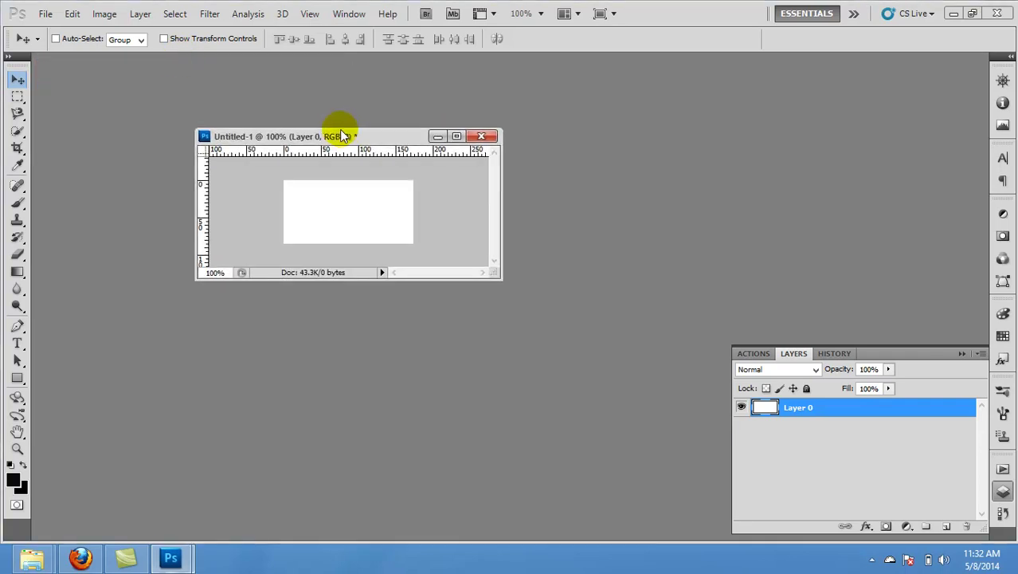
# Draw a black rounded rectangle with 10 px corner radius, about 65 by 70 px, at the left end of the canvas.
pyautogui.click(18, 375)
pyautogui.click(59, 390)
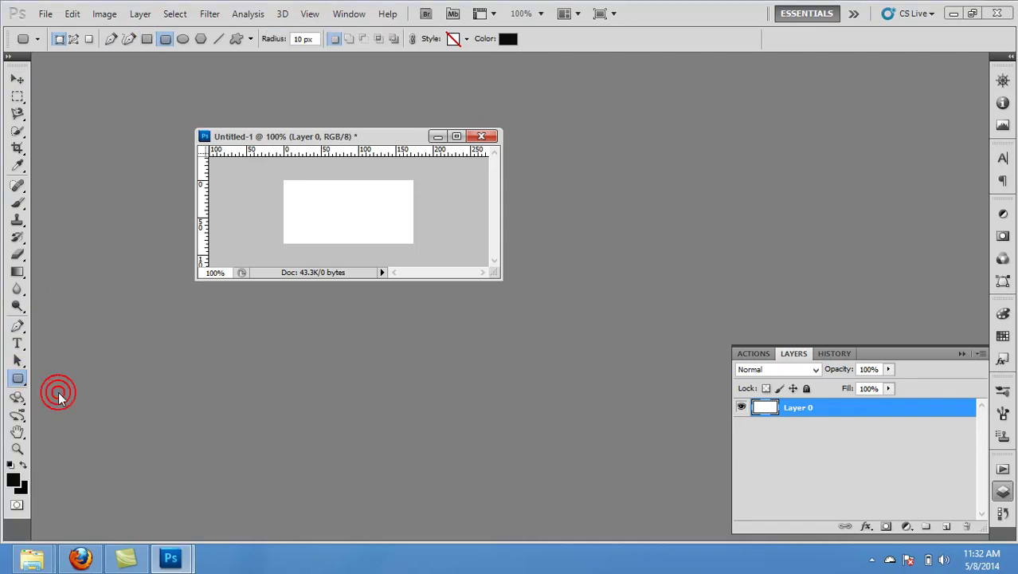
pyautogui.moveTo(284, 185); pyautogui.dragTo(331, 235)
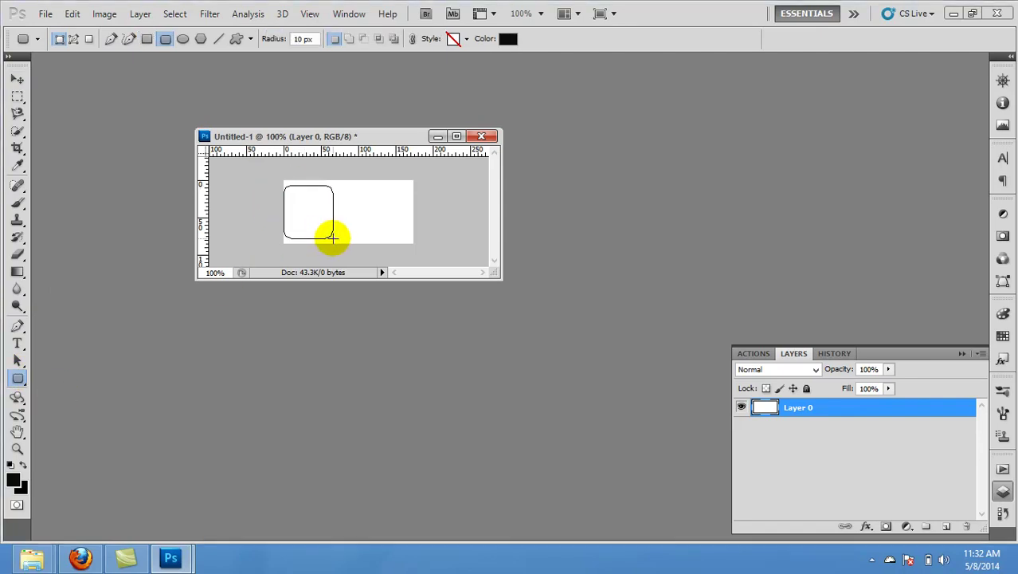
pyautogui.moveTo(332, 237); pyautogui.dragTo(334, 236)
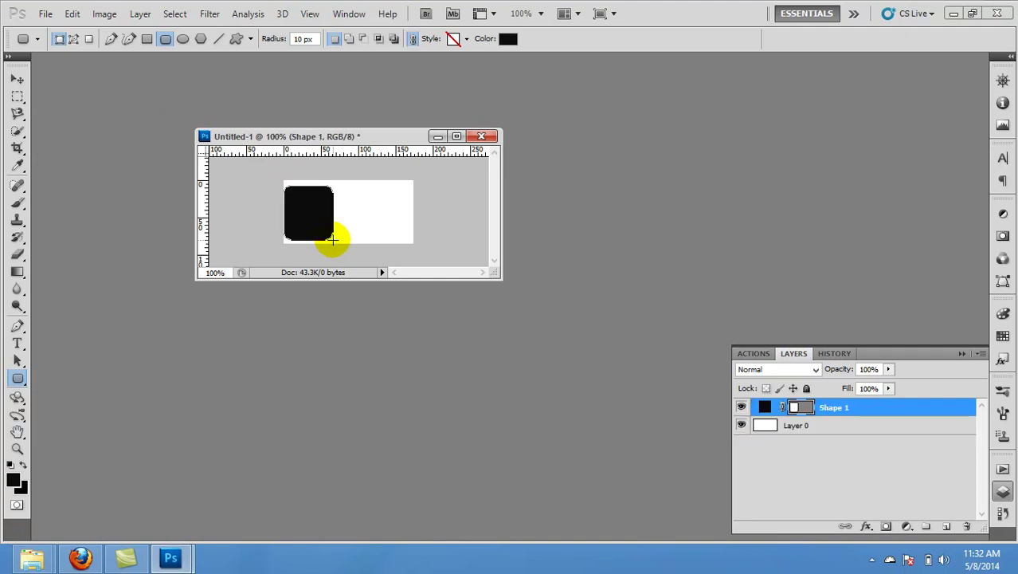
# Change the rounded rectangle's fill colour to light blue 41c0f5.
pyautogui.click(17, 77)
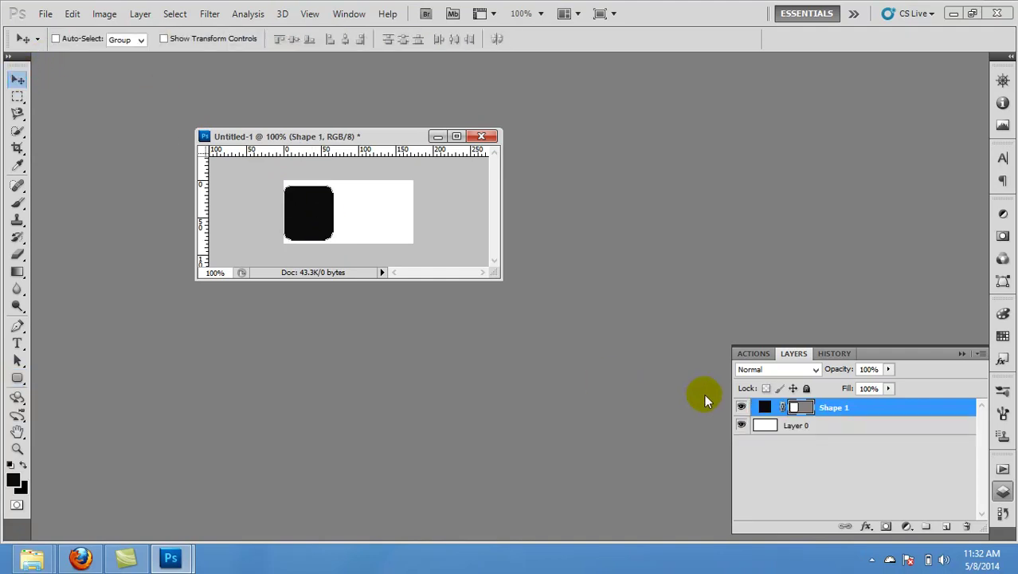
pyautogui.doubleClick(771, 407)
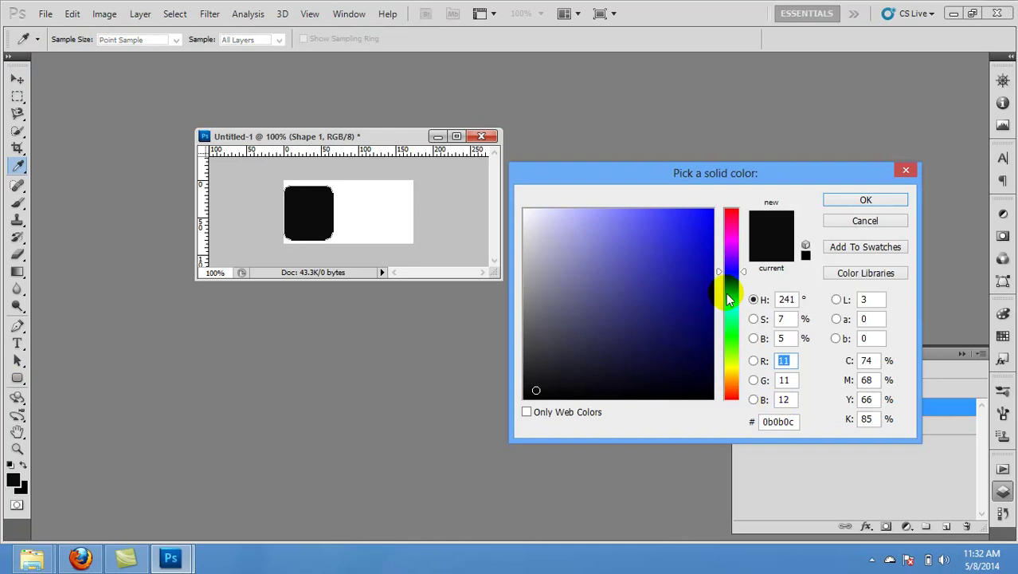
pyautogui.click(697, 328)
pyautogui.click(727, 308)
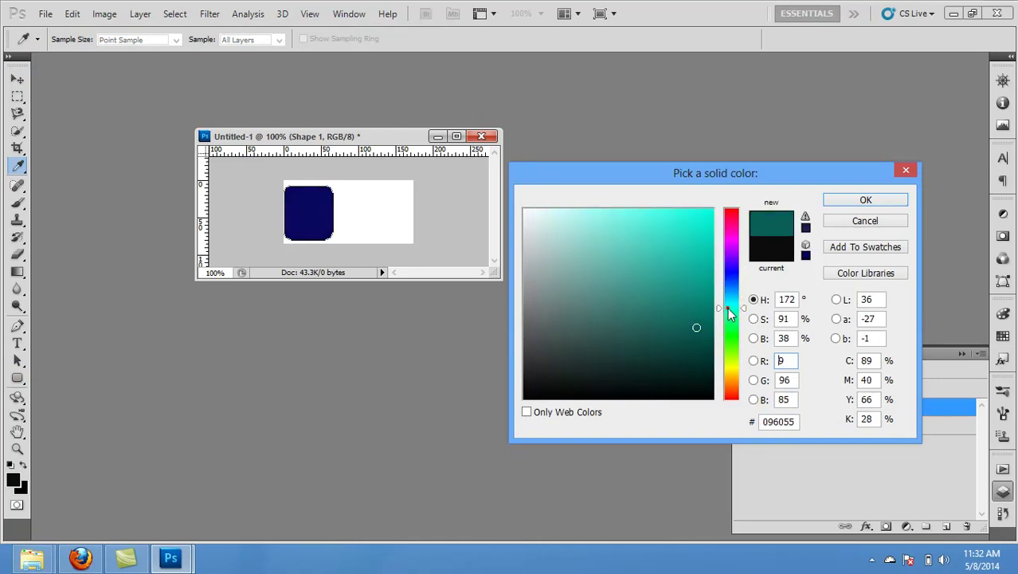
pyautogui.click(728, 295)
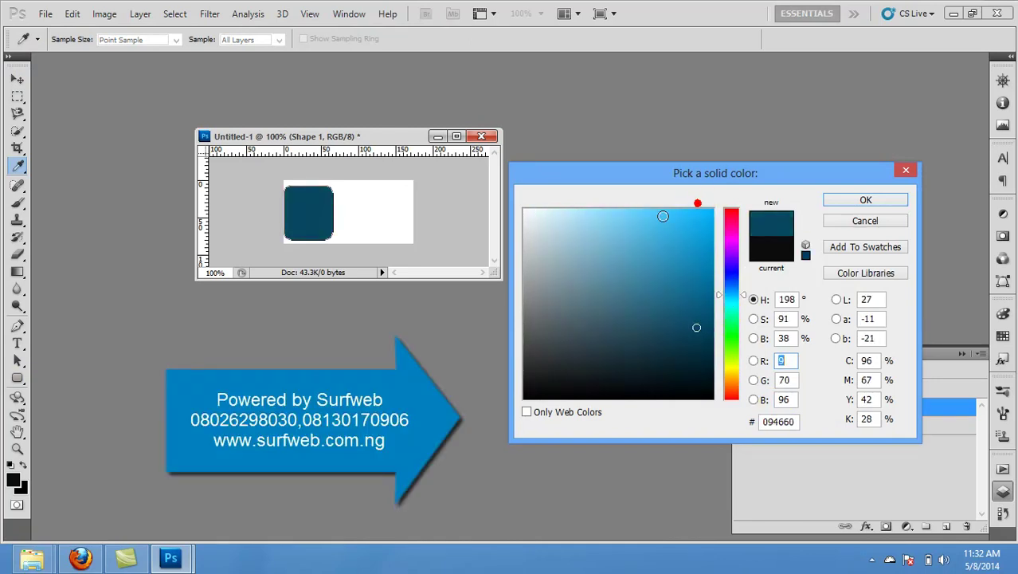
pyautogui.click(662, 216)
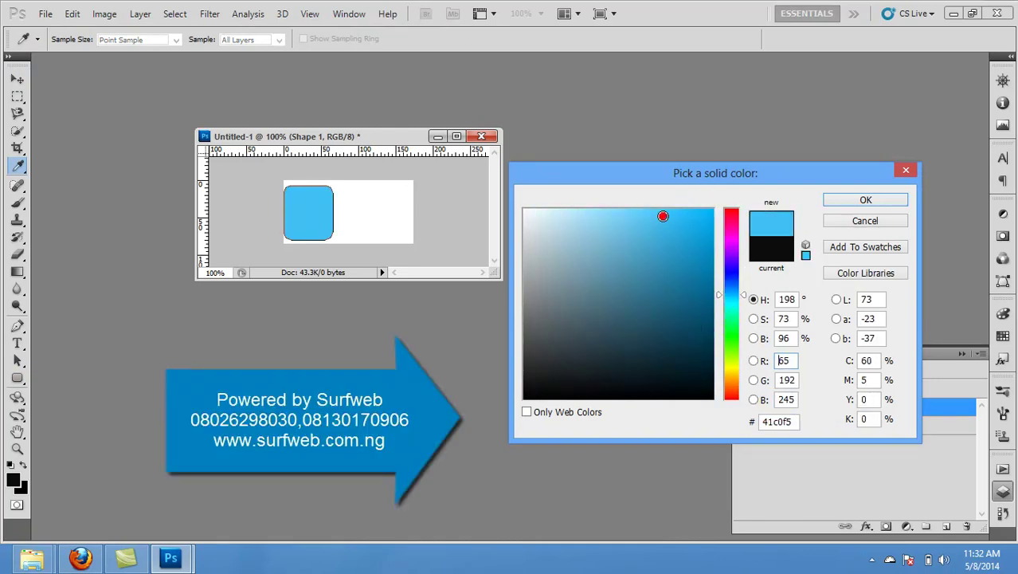
pyautogui.click(828, 204)
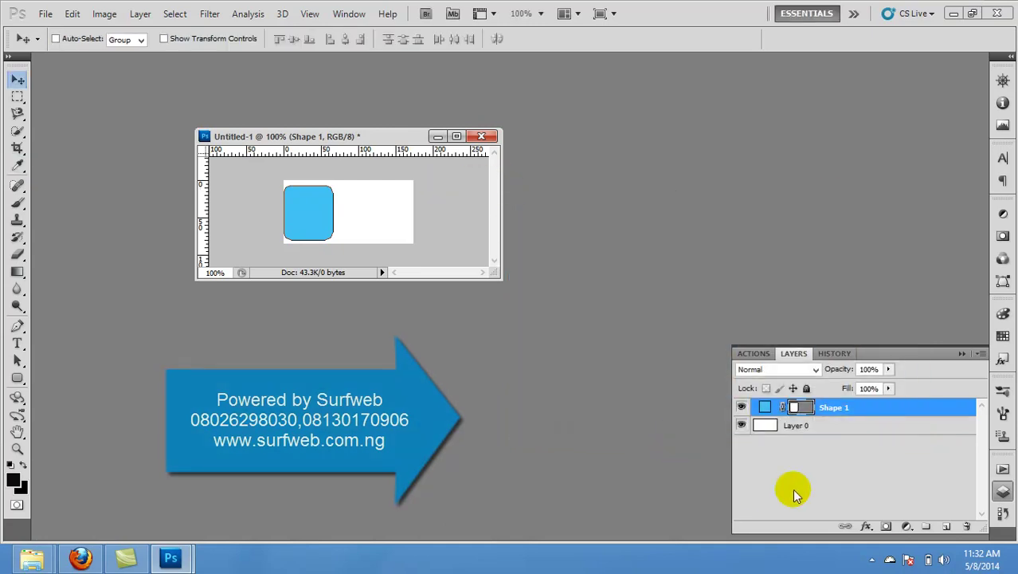
# Apply a Bevel and Emboss layer style with its default Inner Bevel settings to the blue shape.
pyautogui.click(866, 525)
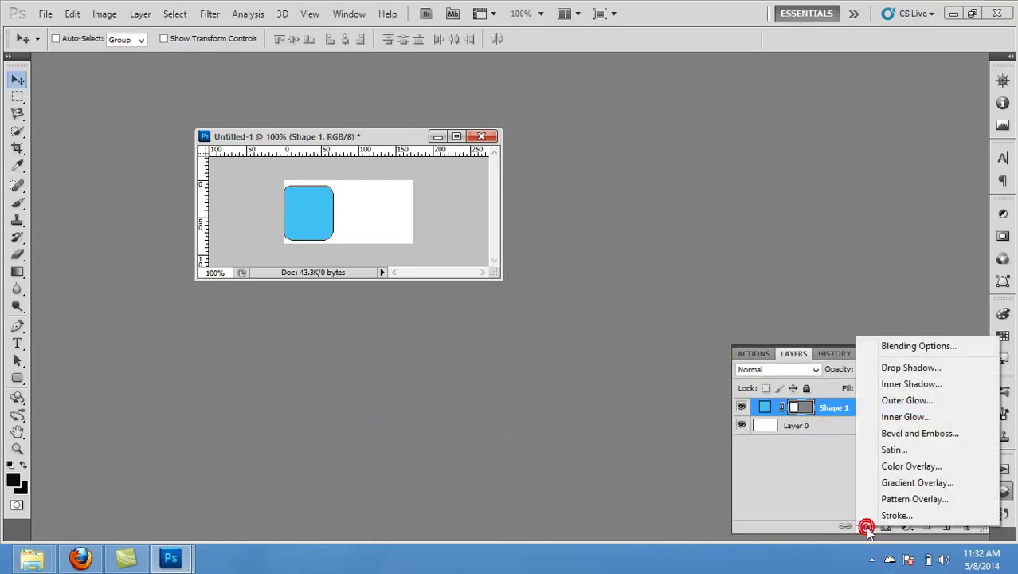
pyautogui.click(900, 434)
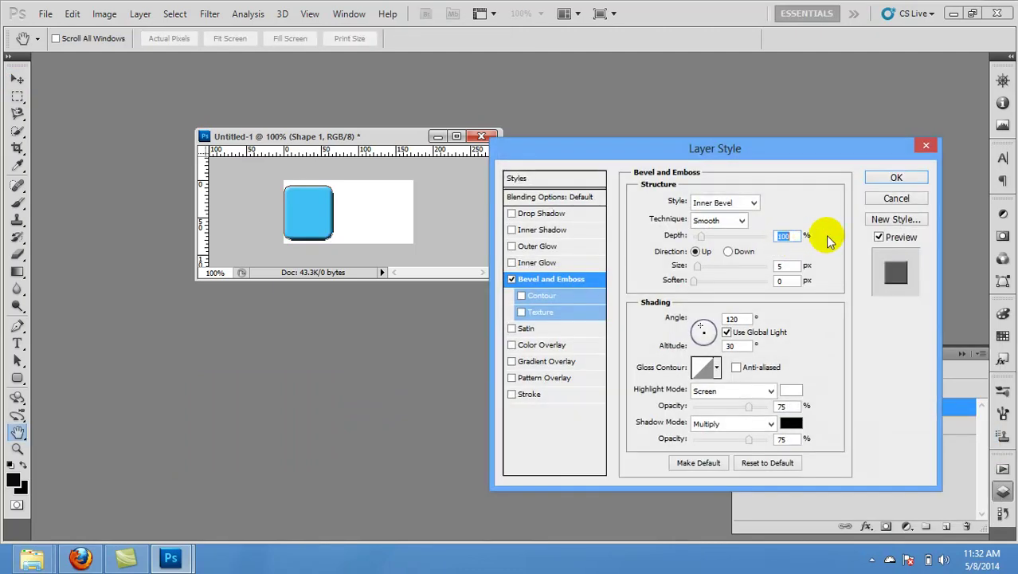
pyautogui.click(876, 175)
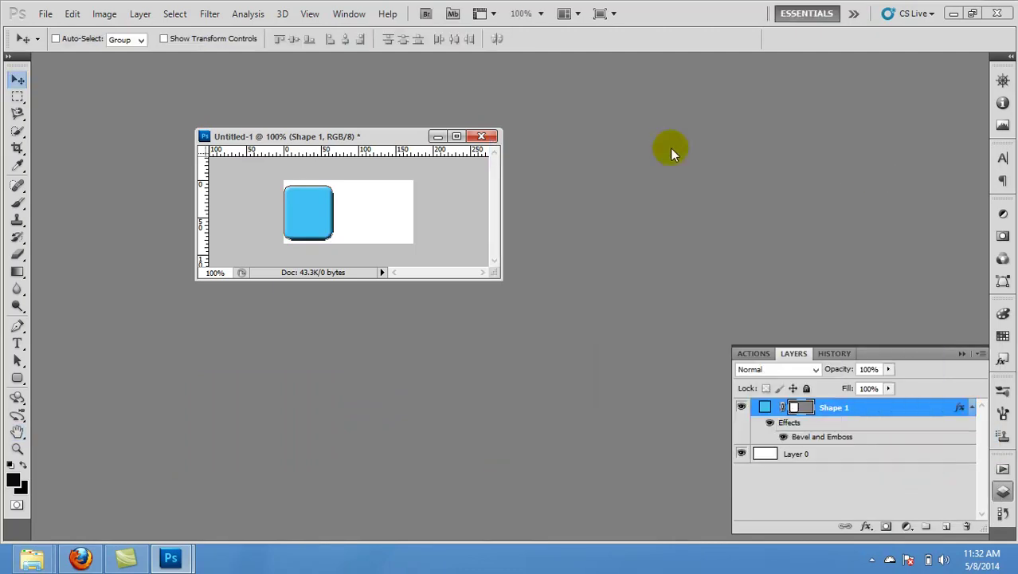
# Add the letter S as 24 pt text in the white area beside the blue shape.
pyautogui.click(17, 344)
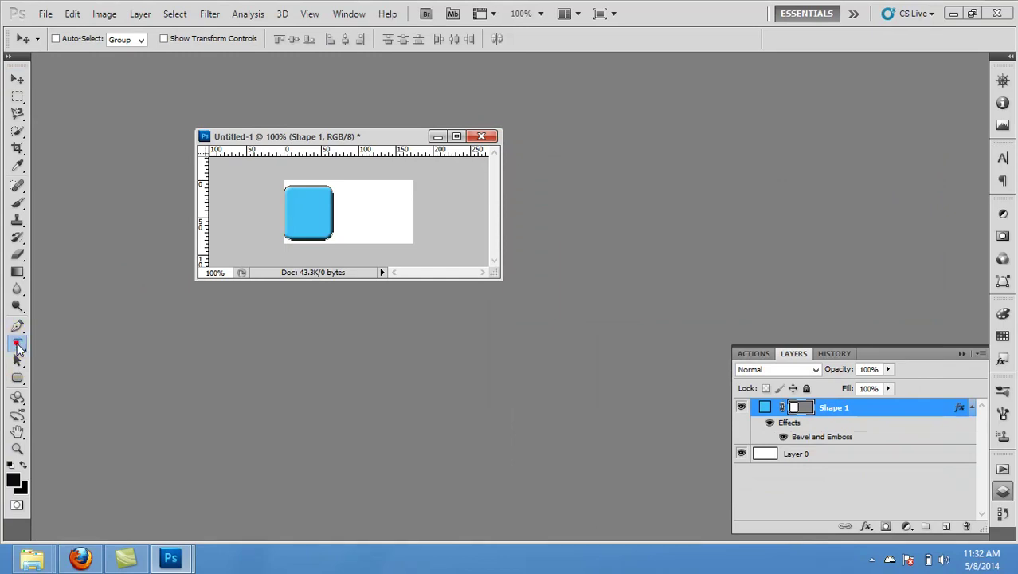
pyautogui.click(357, 207)
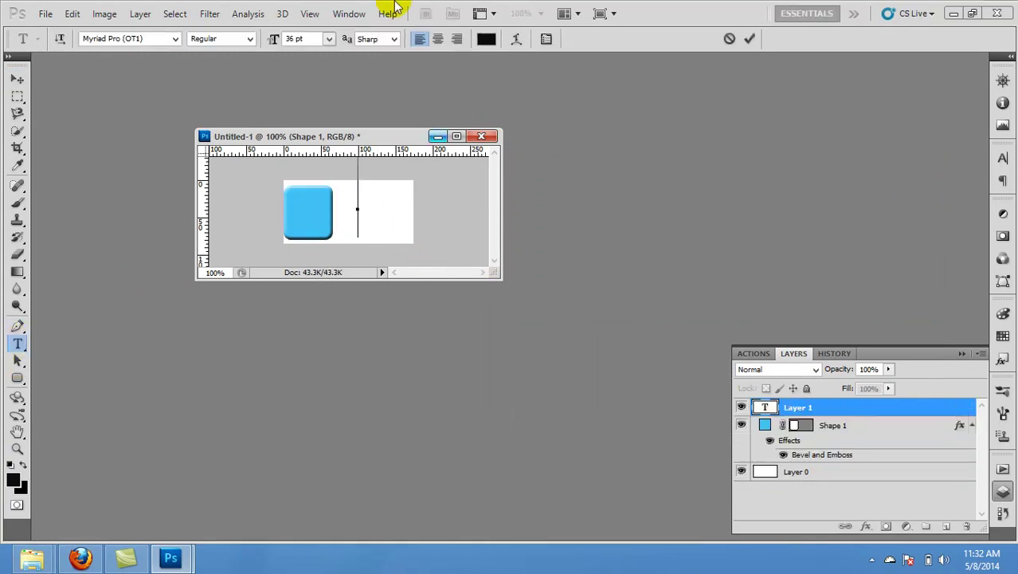
pyautogui.click(328, 40)
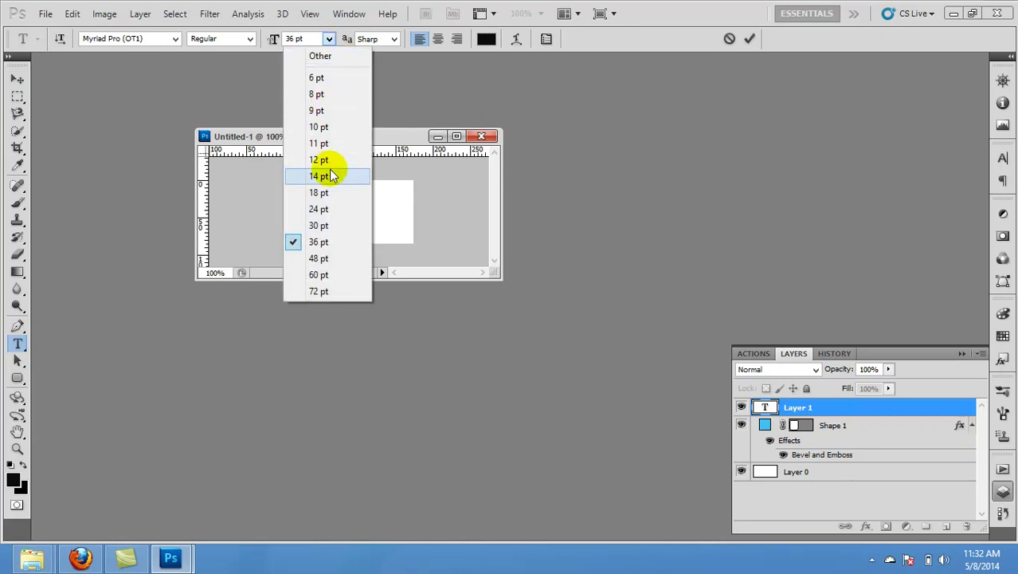
pyautogui.click(319, 209)
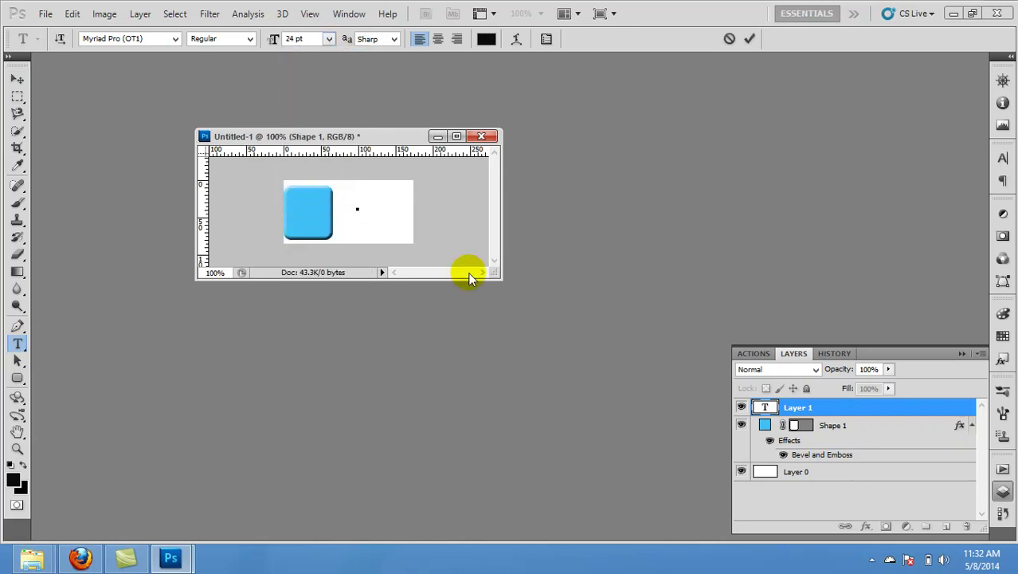
pyautogui.write('د')
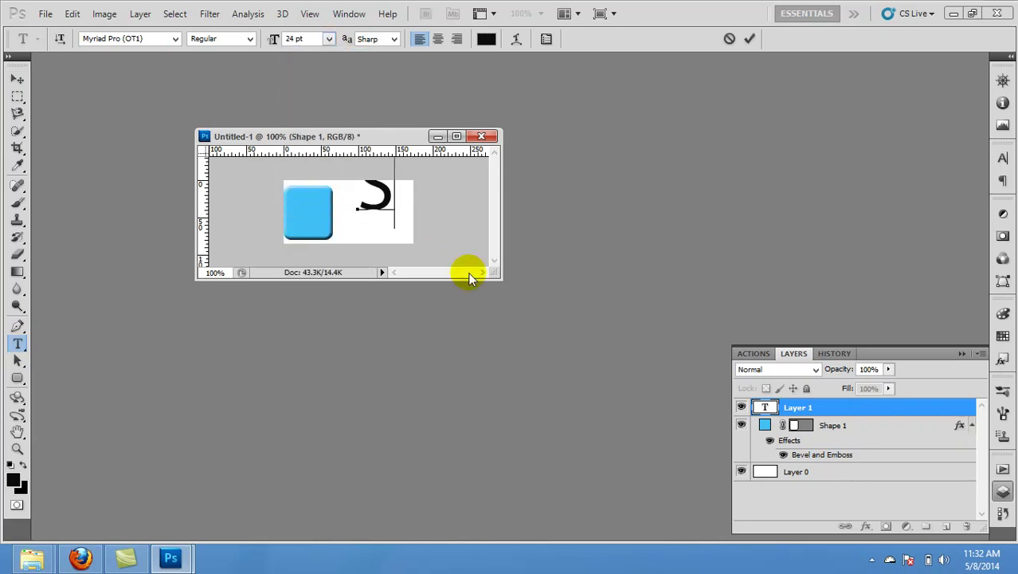
# Set the letter S to a font size of 18 pt.
pyautogui.doubleClick(396, 199)
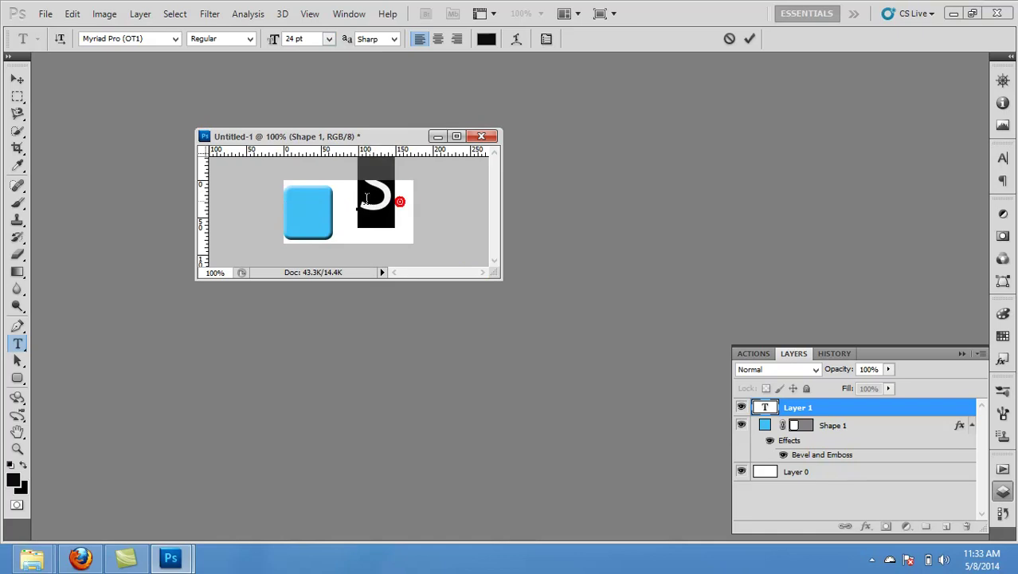
pyautogui.click(327, 39)
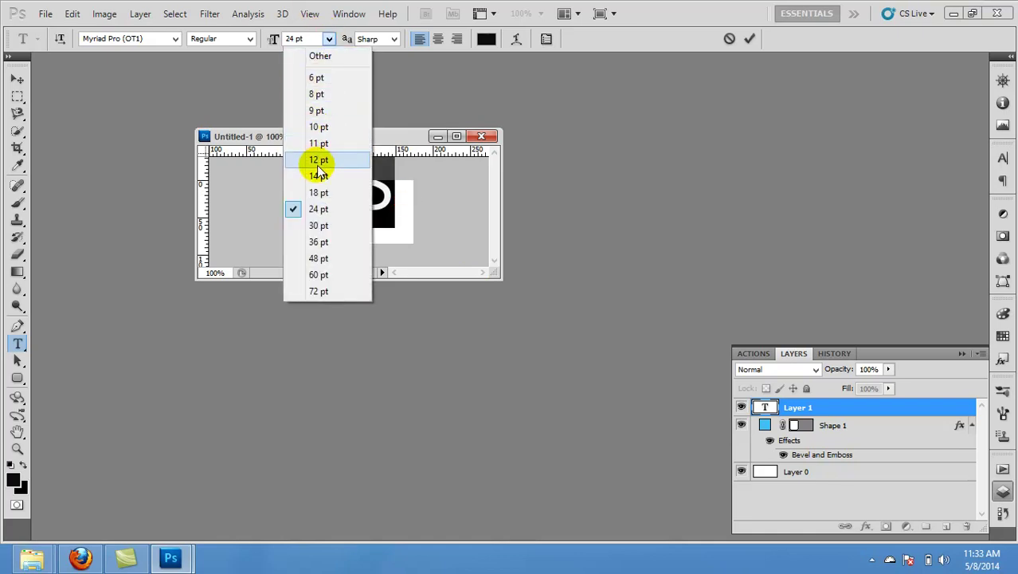
pyautogui.click(318, 192)
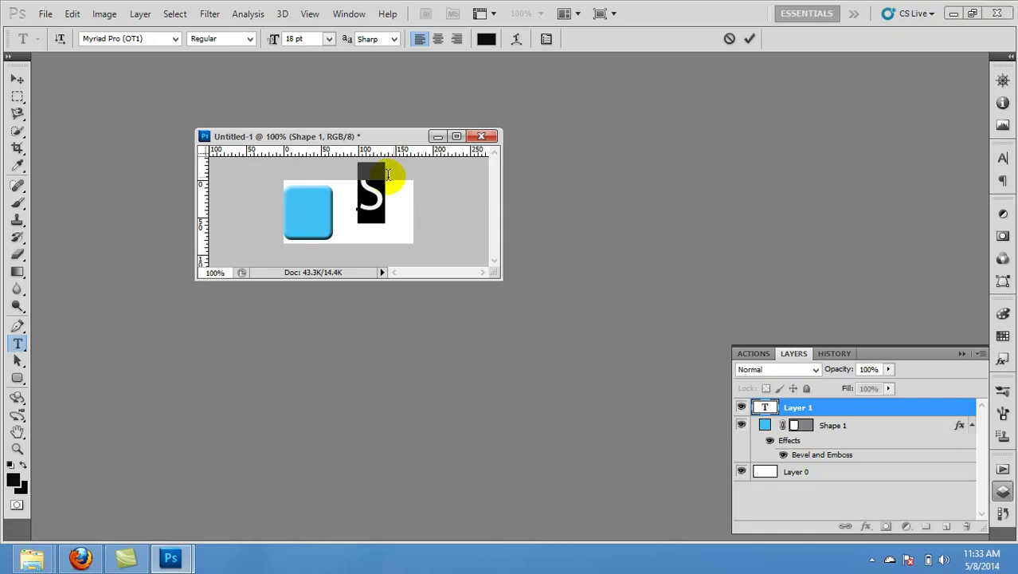
# Look through the font list for a suitable typeface for the letter S.
pyautogui.click(176, 38)
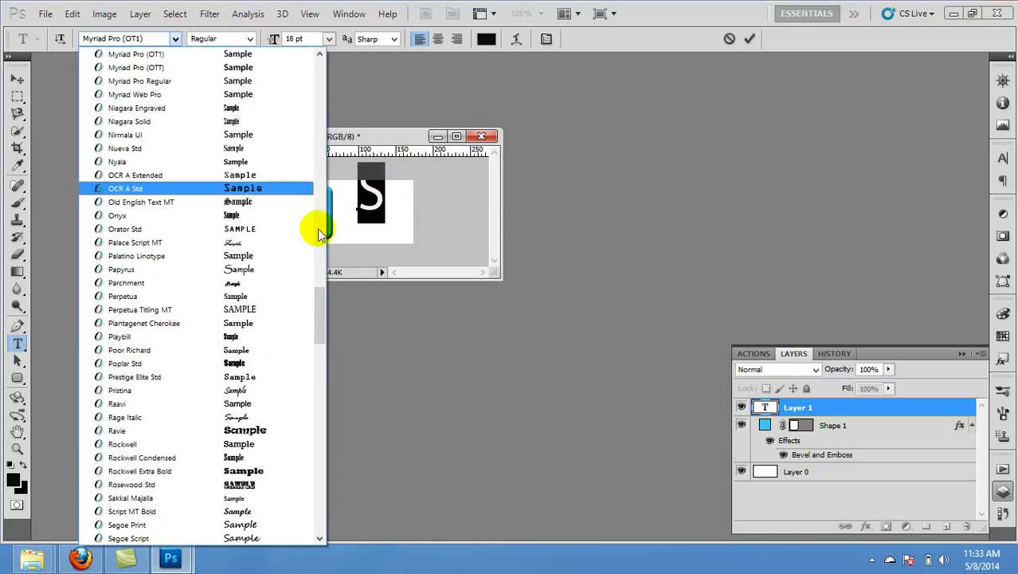
pyautogui.moveTo(320, 306); pyautogui.dragTo(324, 201)
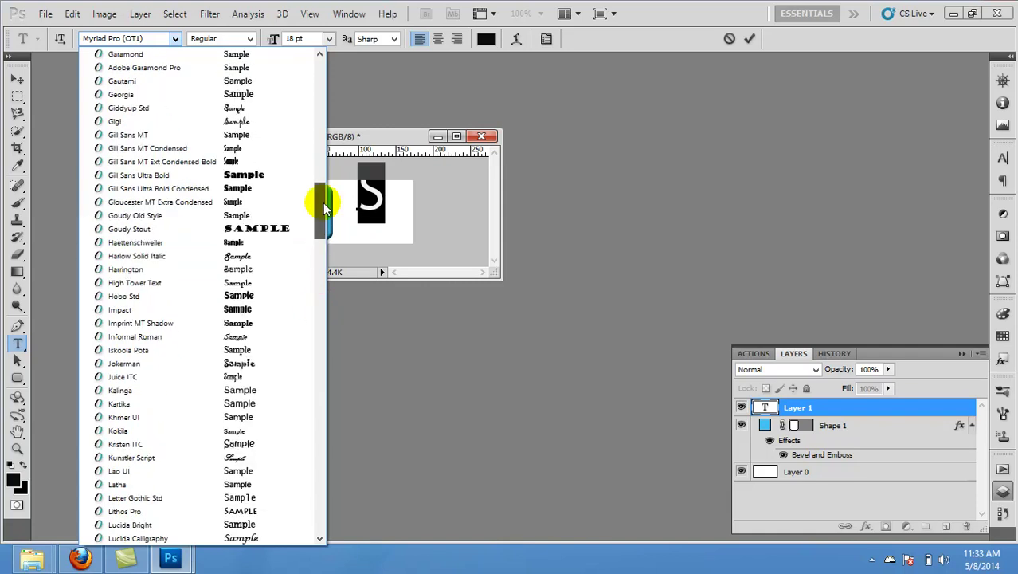
pyautogui.click(137, 37)
pyautogui.click(138, 38)
pyautogui.write('S')
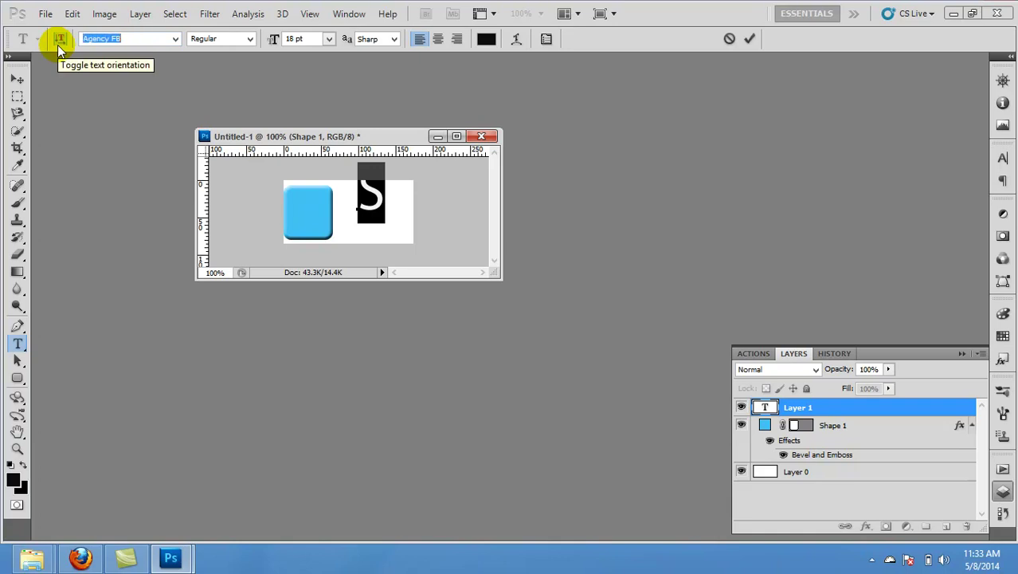
pyautogui.click(176, 39)
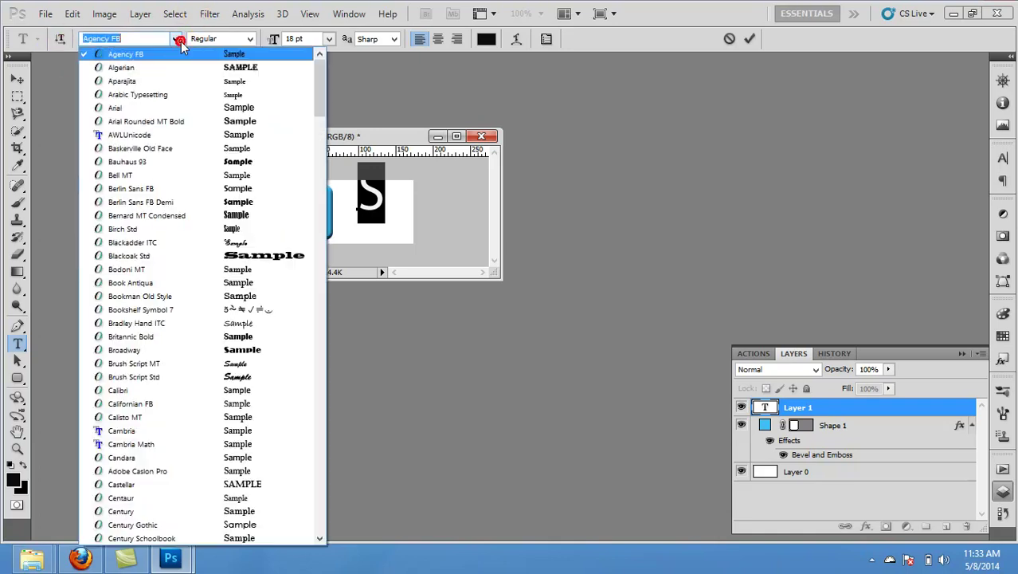
pyautogui.moveTo(319, 93); pyautogui.dragTo(318, 175)
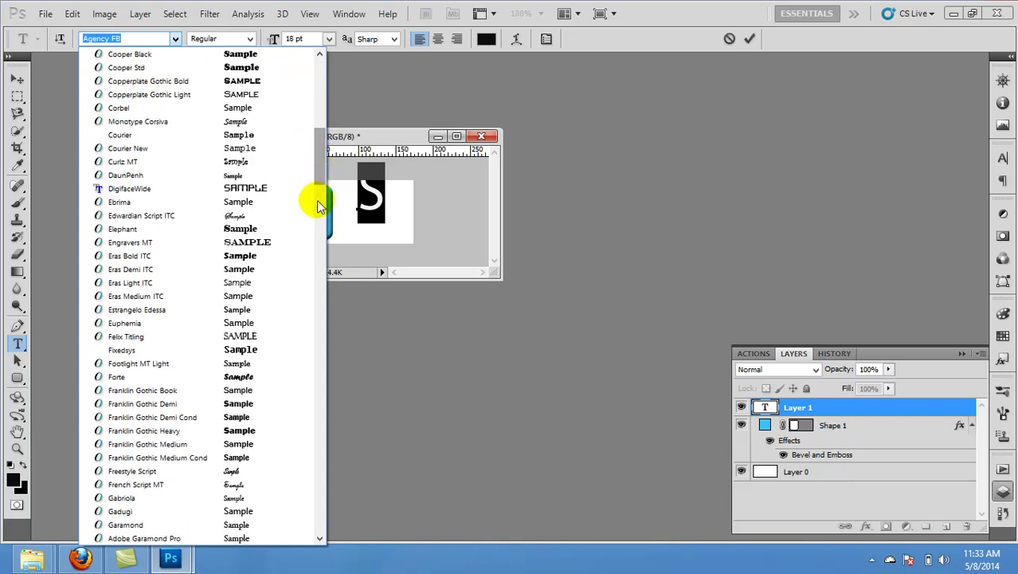
pyautogui.moveTo(321, 171); pyautogui.dragTo(321, 285)
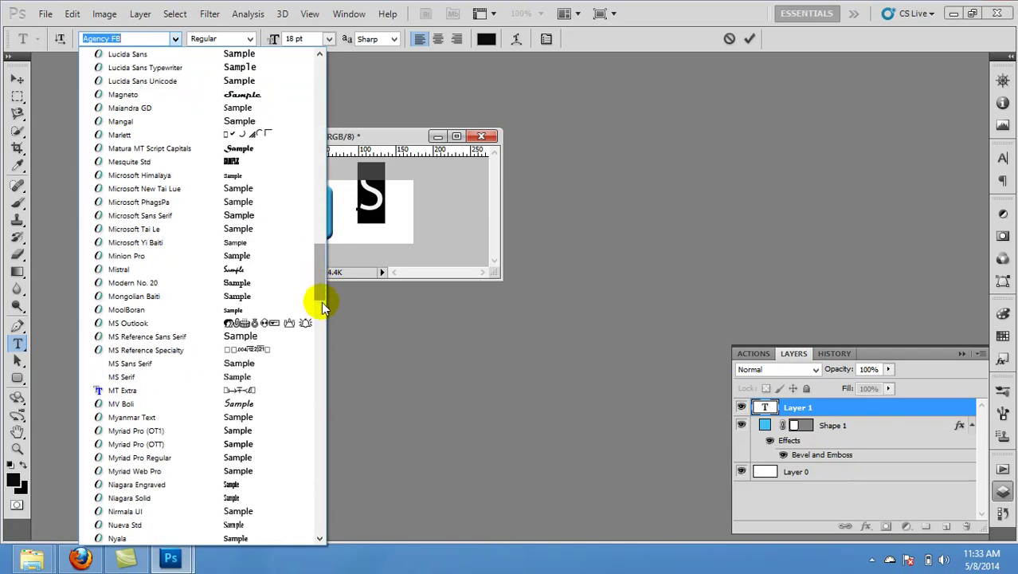
pyautogui.moveTo(319, 285); pyautogui.dragTo(318, 365)
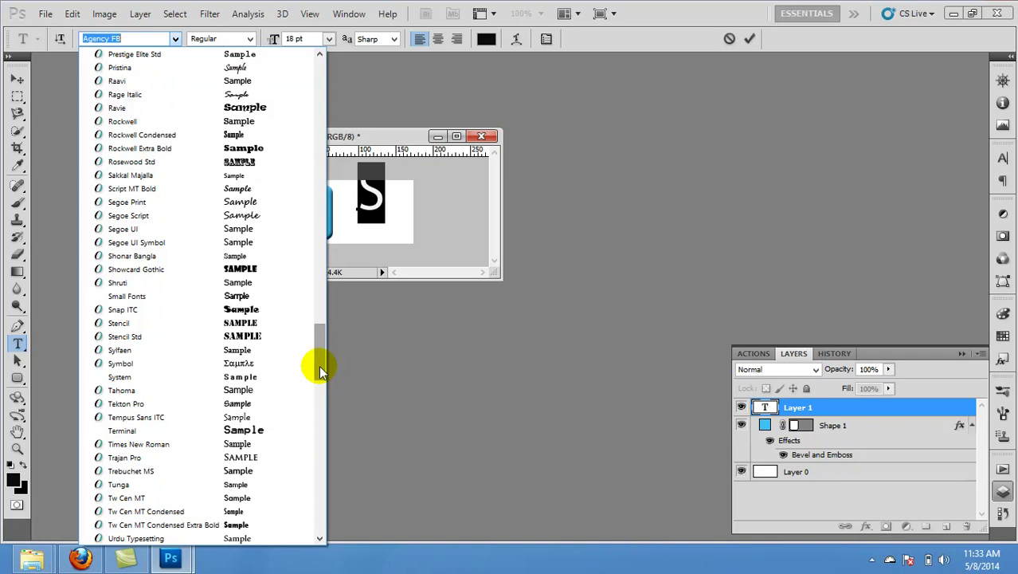
pyautogui.moveTo(319, 367); pyautogui.dragTo(347, 92)
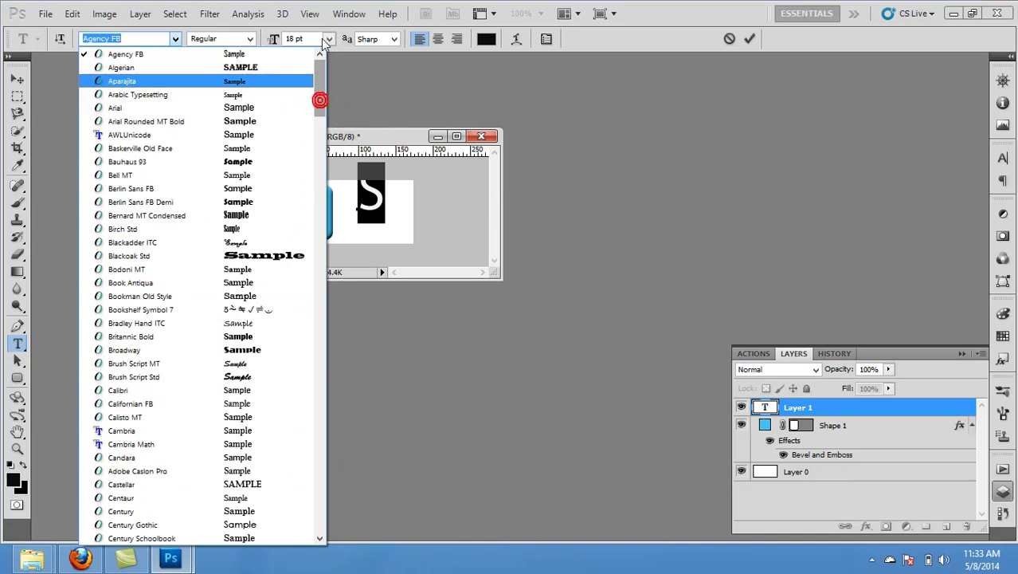
pyautogui.click(152, 30)
pyautogui.click(152, 32)
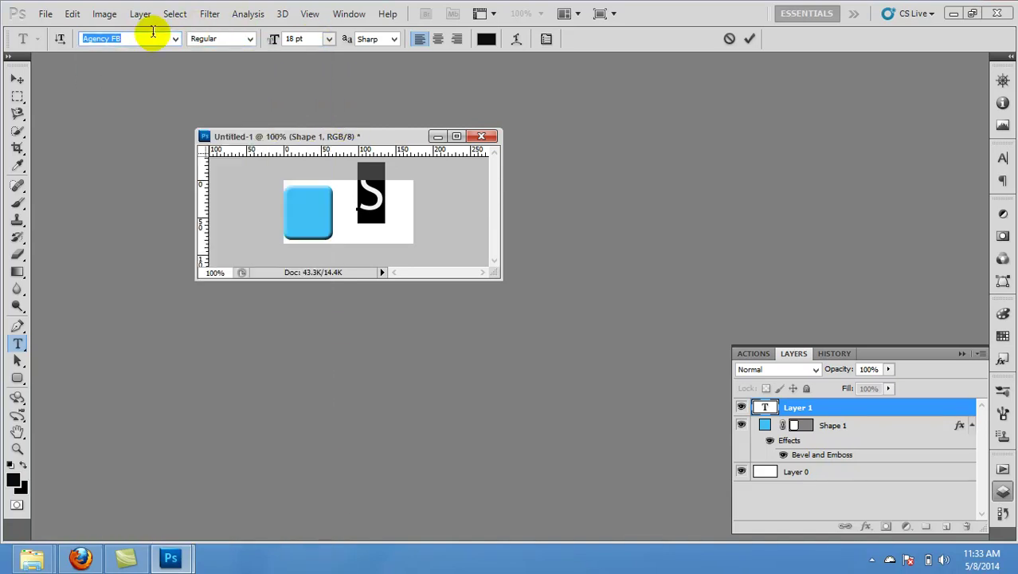
# Preview the letter S in Impact, Informal Roman, Goudy Old Style and Goudy Stout.
pyautogui.write('Impact')
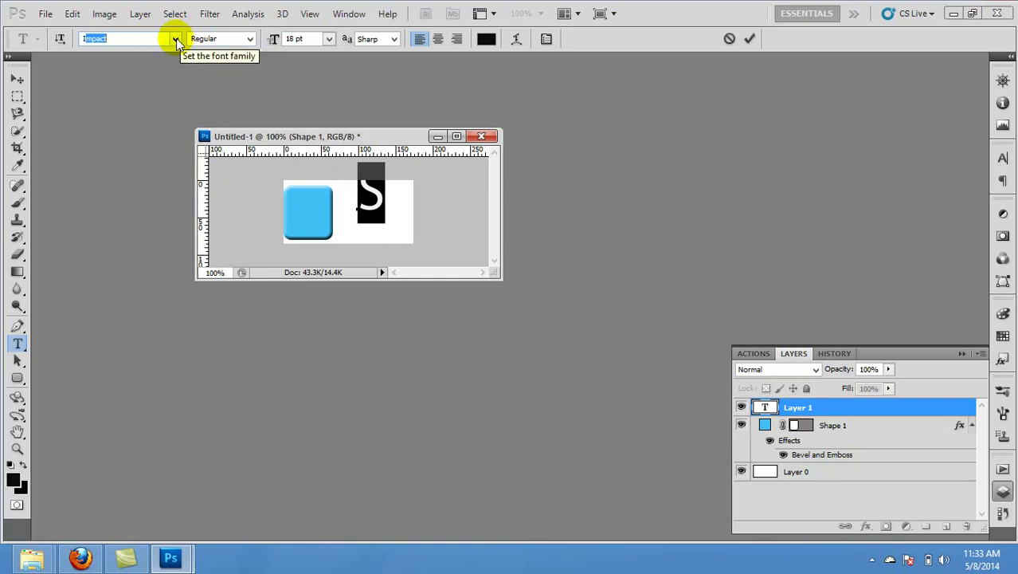
pyautogui.click(177, 40)
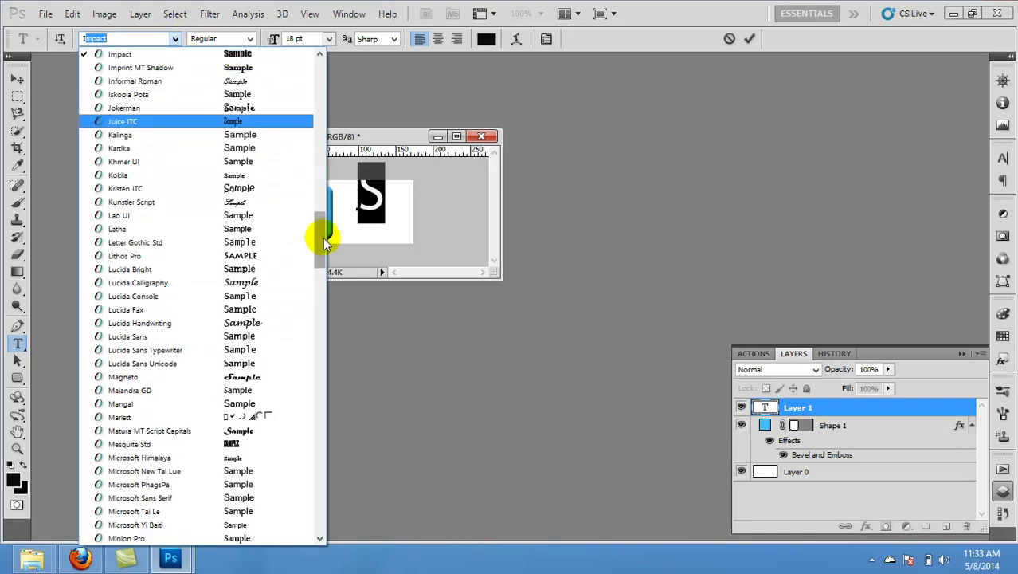
pyautogui.moveTo(321, 245); pyautogui.dragTo(319, 62)
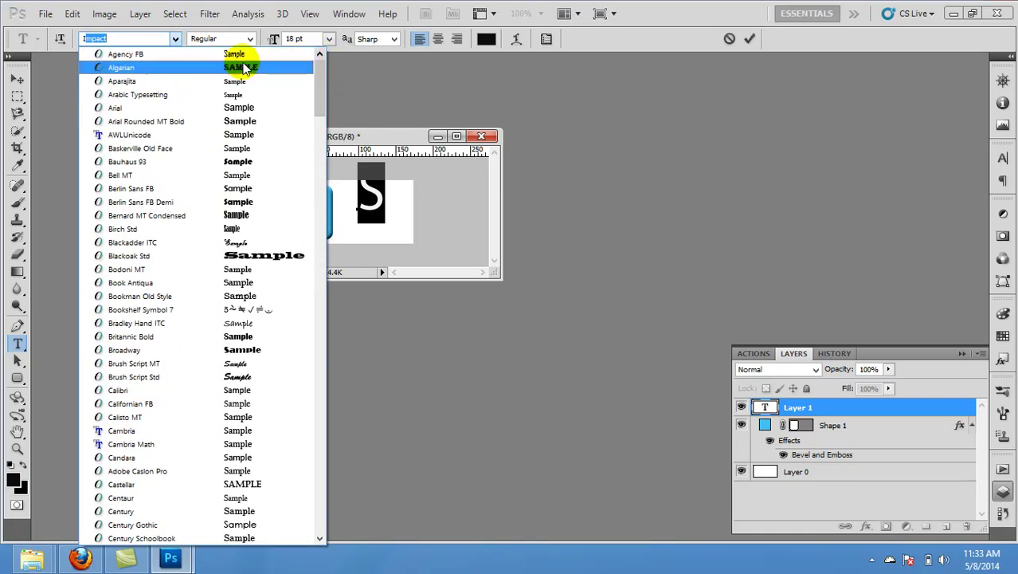
pyautogui.press('Down')
pyautogui.press('Down')
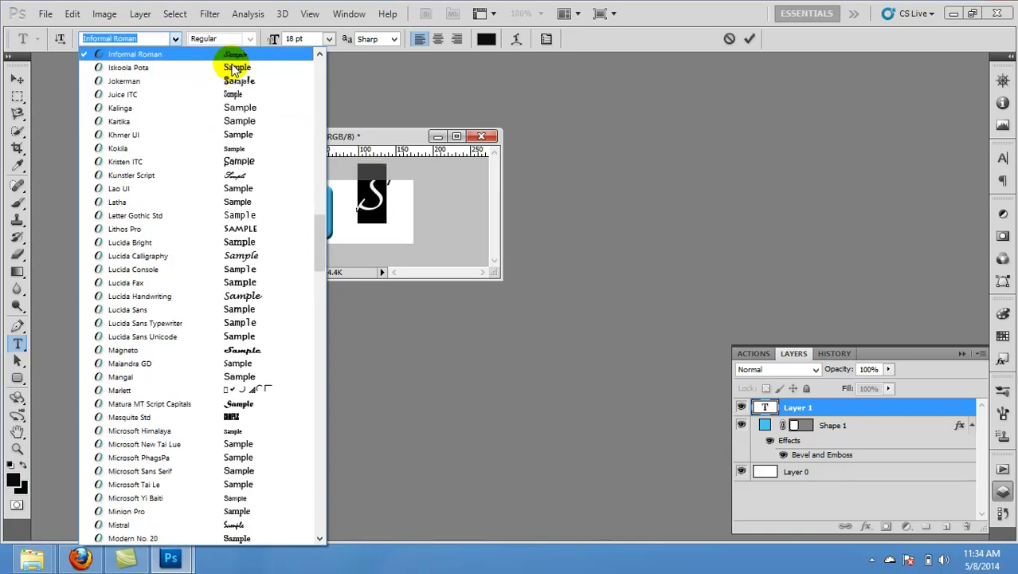
pyautogui.press('Up')
pyautogui.press('Up')
pyautogui.press('Up')
pyautogui.press('Up')
pyautogui.press('Up')
pyautogui.press('Up')
pyautogui.press('Up')
pyautogui.press('Up')
pyautogui.press('Up')
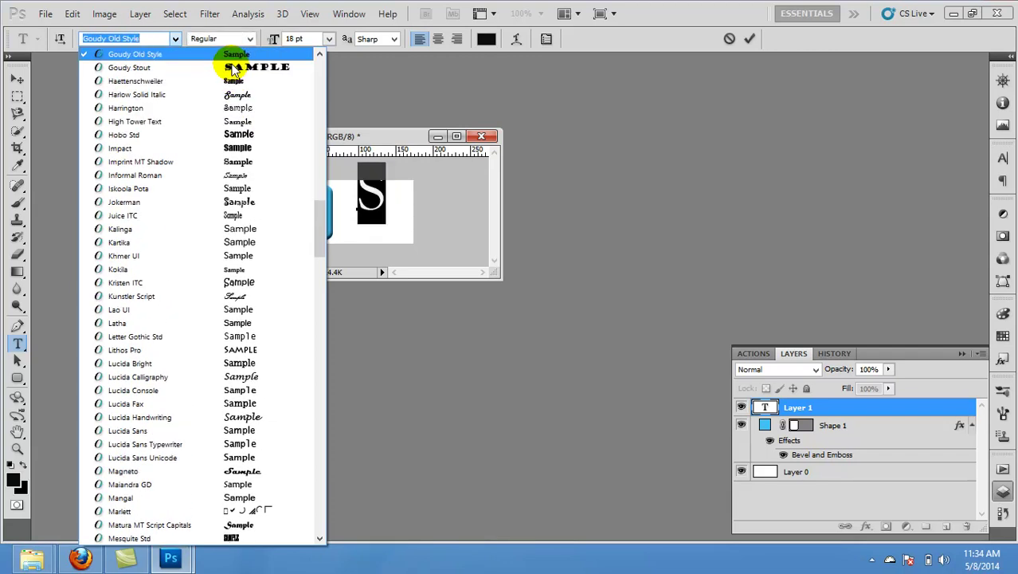
pyautogui.press('Down')
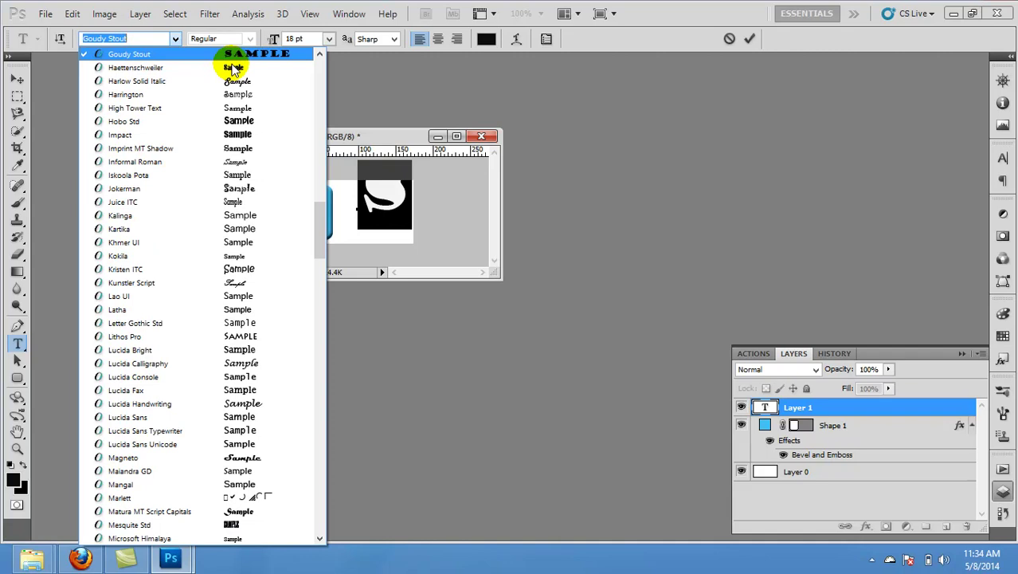
# Set the letter S to the Harlow Solid Italic font and commit the text.
pyautogui.click(156, 82)
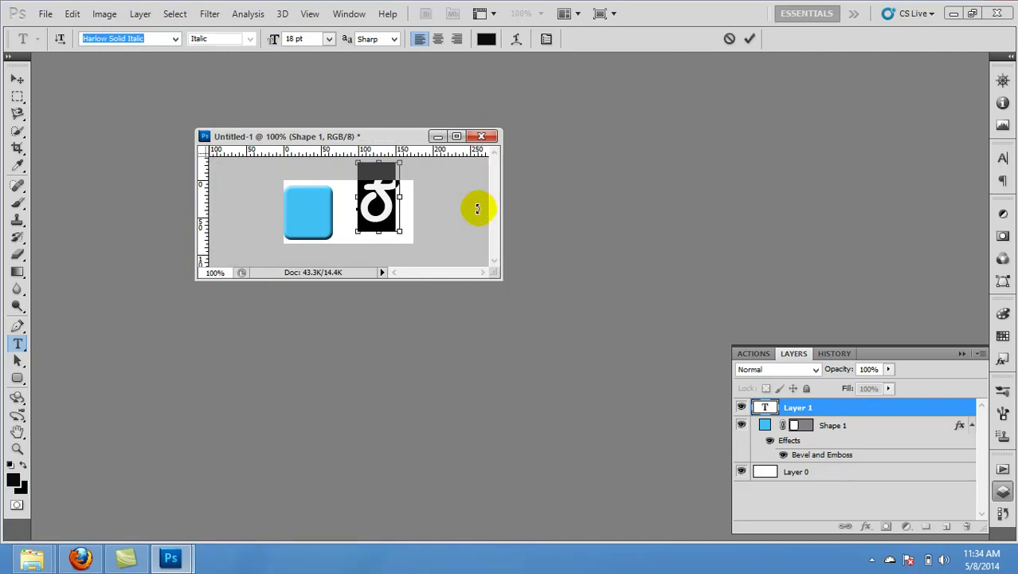
pyautogui.hotkey('ctrl', 't')
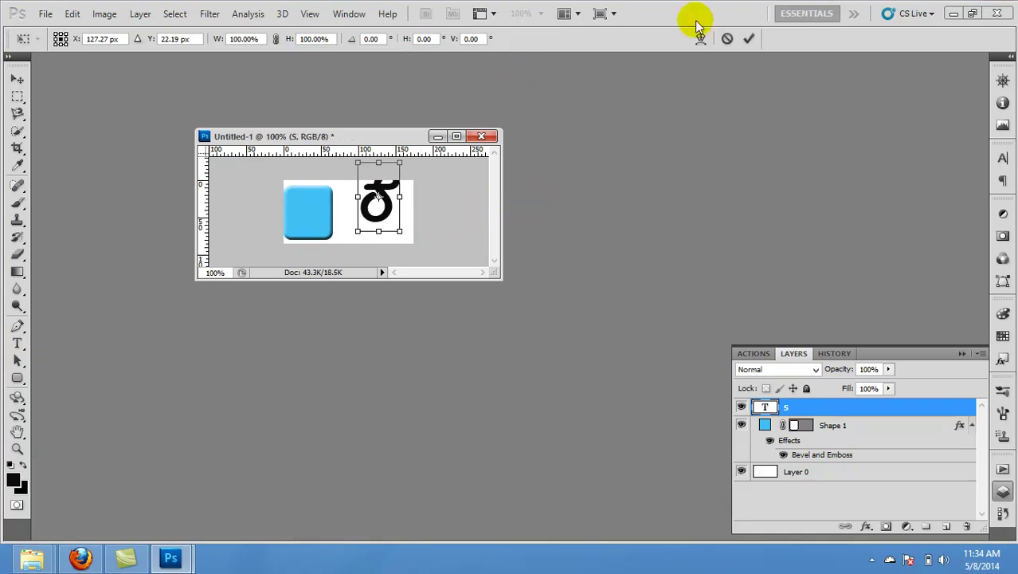
pyautogui.click(747, 40)
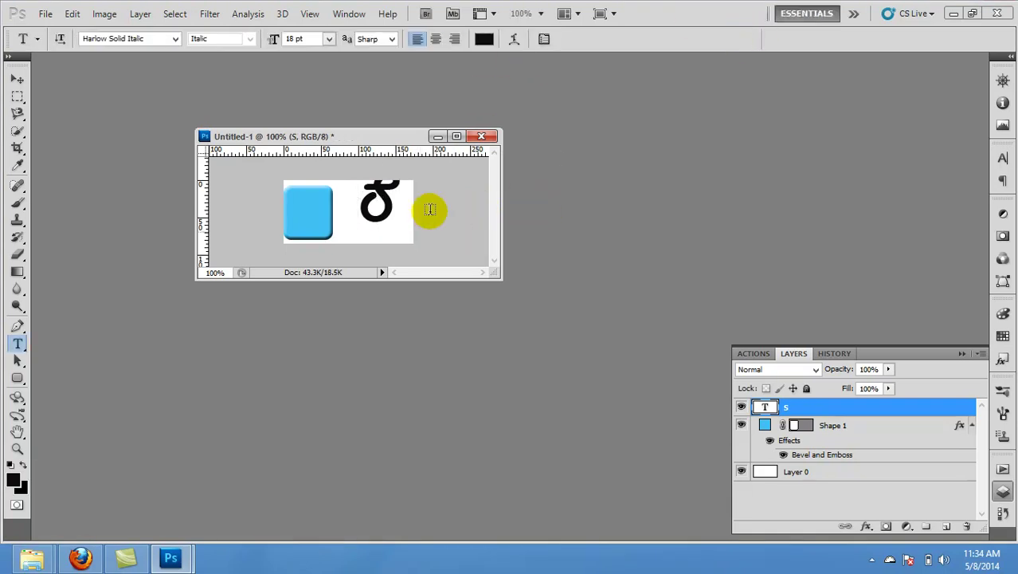
# Try Faux Italic and Faux Bold on the letter S, and apply Small Caps to it.
pyautogui.doubleClick(390, 195)
pyautogui.hotkey('ctrl', 't')
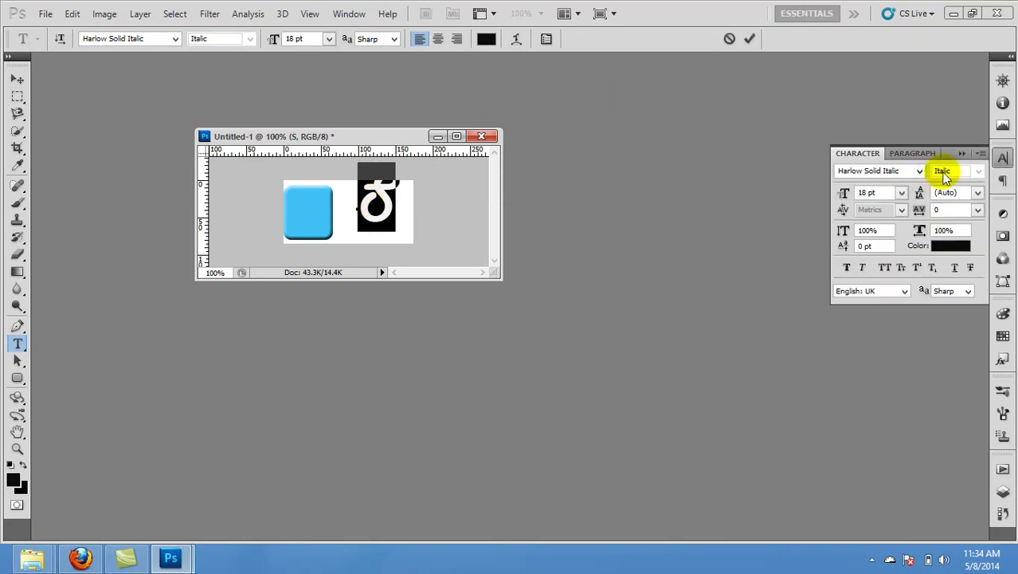
pyautogui.click(863, 270)
pyautogui.click(849, 270)
pyautogui.click(848, 270)
pyautogui.click(849, 270)
pyautogui.click(848, 269)
pyautogui.click(902, 269)
pyautogui.click(902, 268)
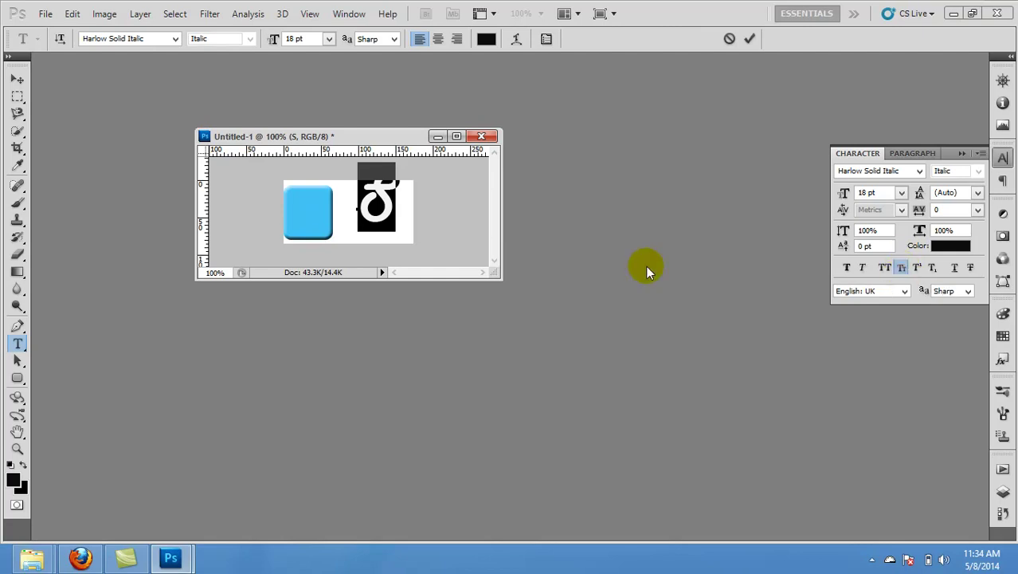
# Delete the letter S and retype it with All Caps formatting.
pyautogui.press('BackSpace')
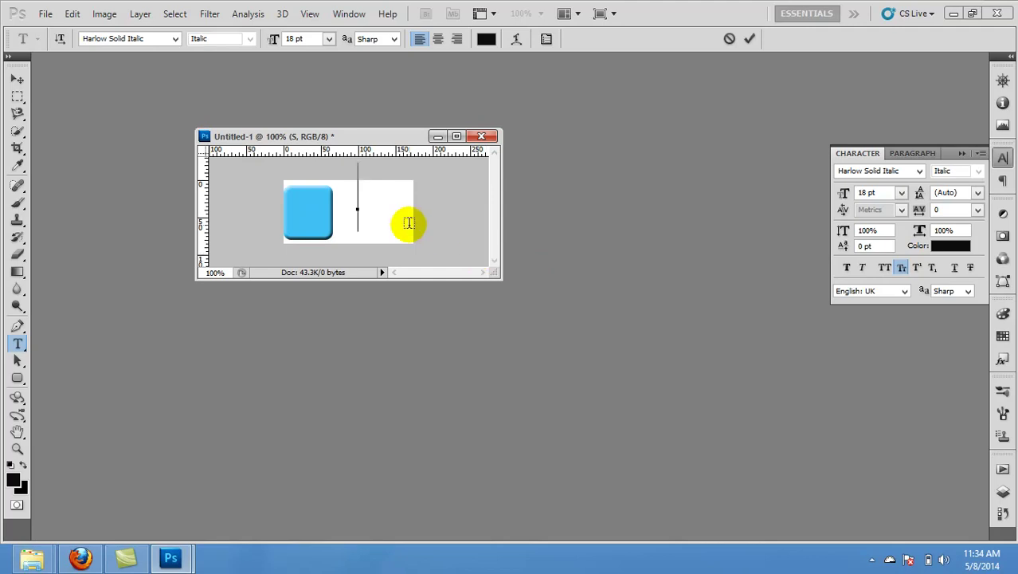
pyautogui.write('s')
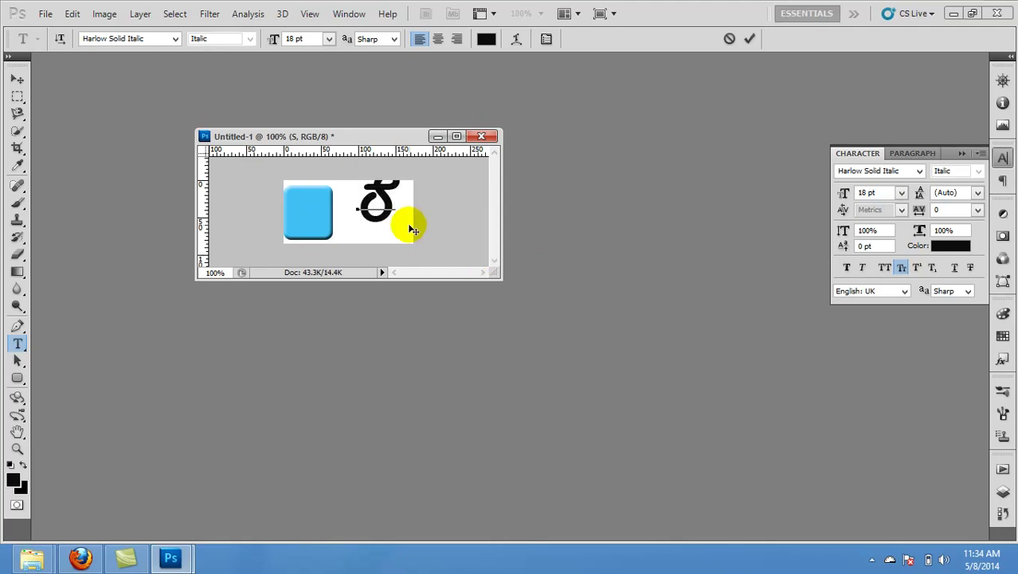
pyautogui.press('BackSpace')
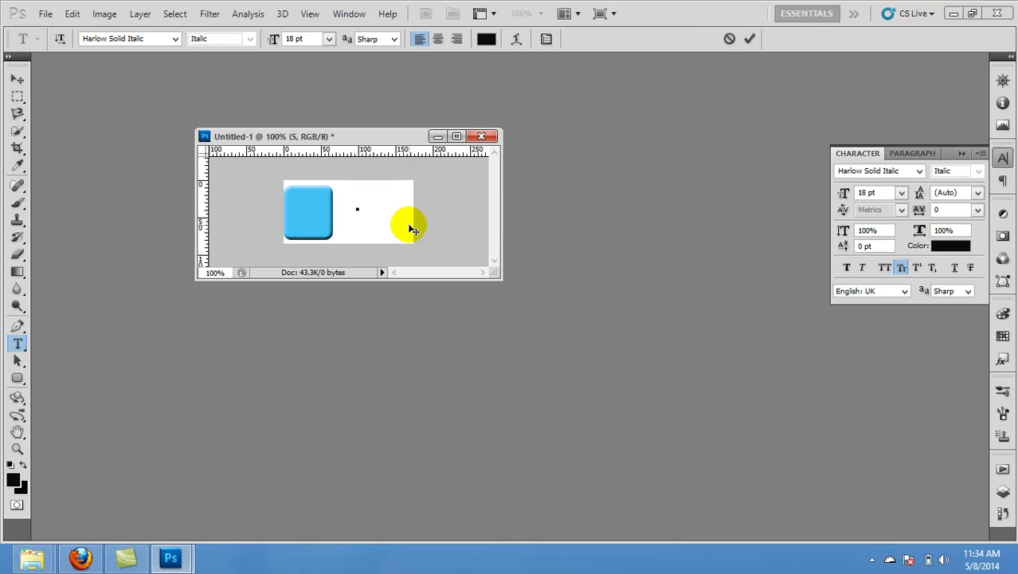
pyautogui.write('s')
pyautogui.press('BackSpace')
pyautogui.click(357, 211)
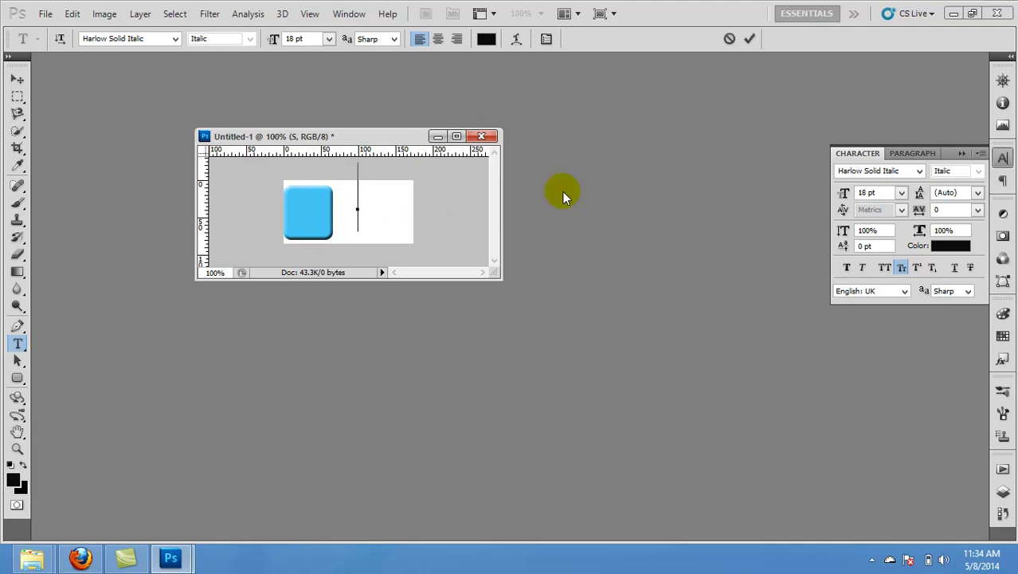
pyautogui.click(883, 269)
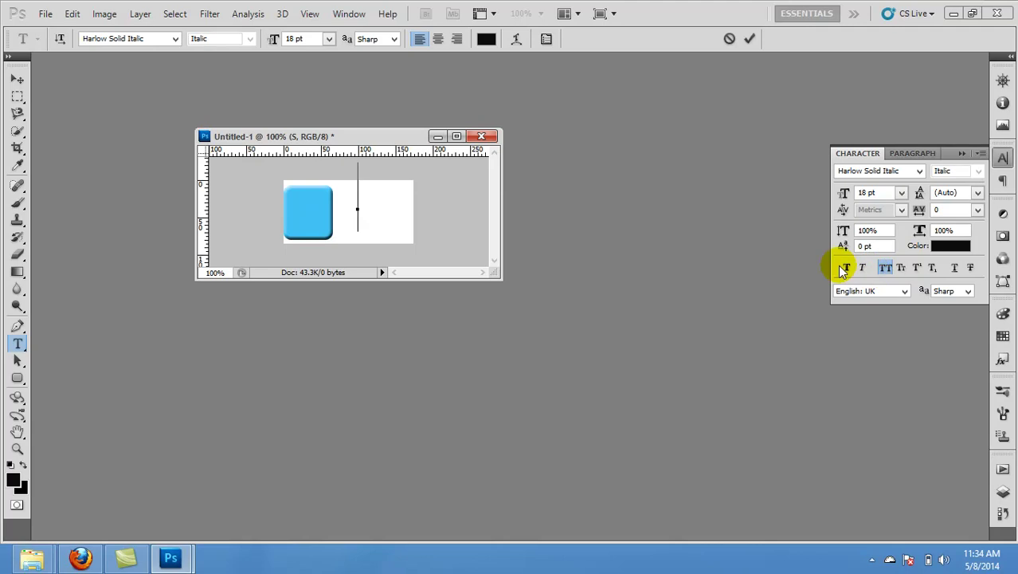
pyautogui.write('D')
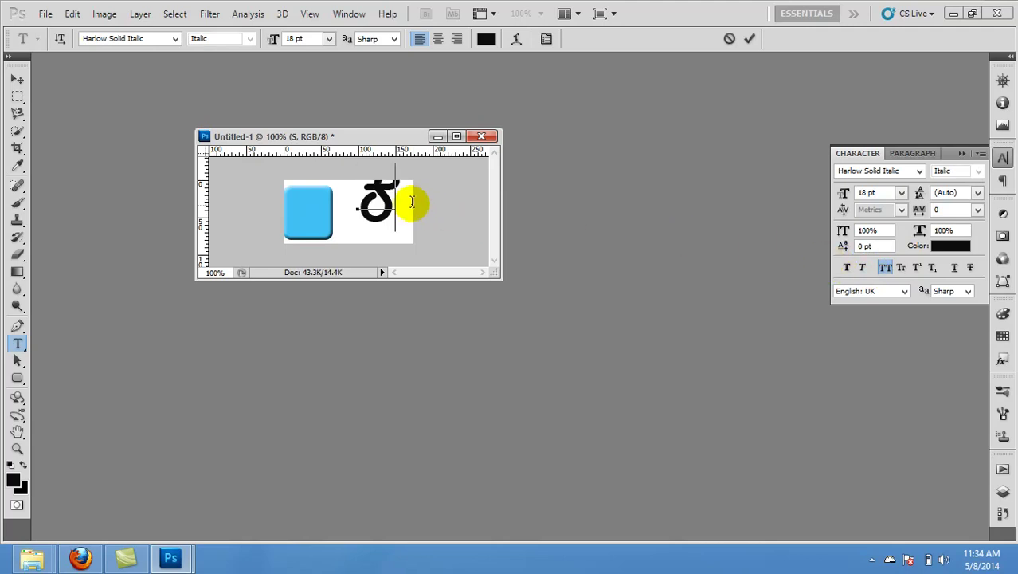
# Try Superscript, Subscript and Underline on the retyped letter.
pyautogui.moveTo(402, 207); pyautogui.dragTo(364, 201)
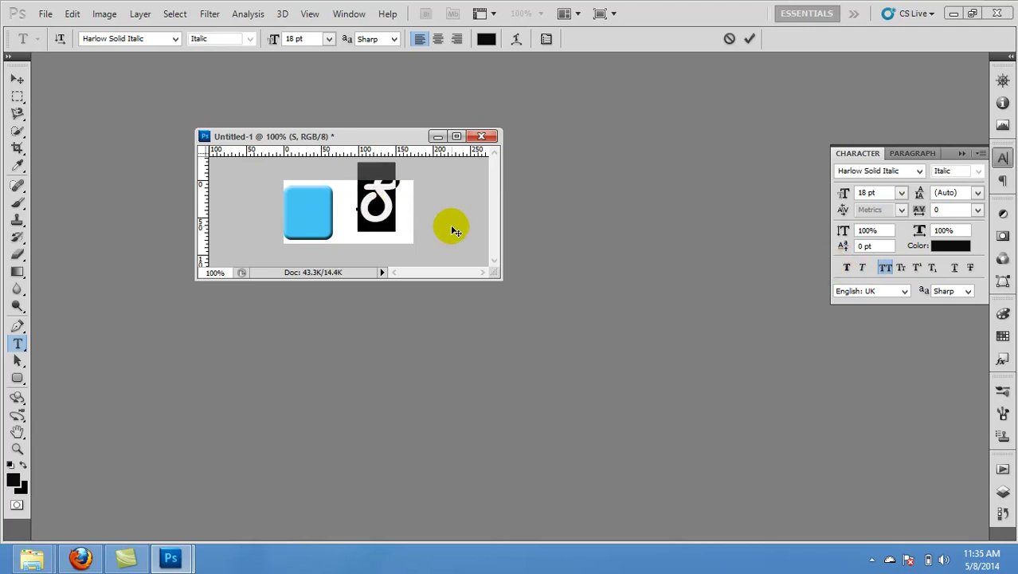
pyautogui.click(917, 268)
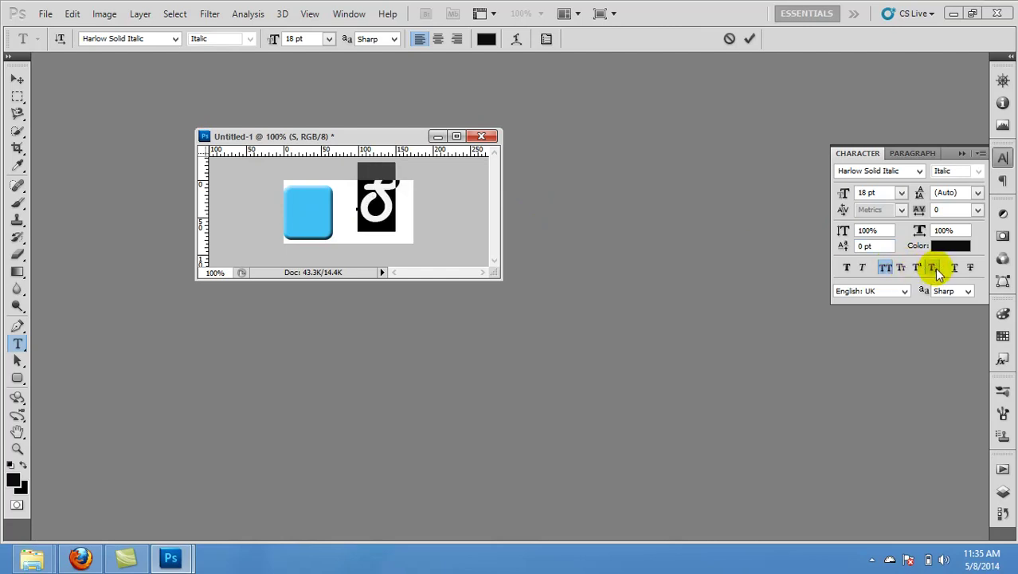
pyautogui.click(932, 269)
pyautogui.click(932, 270)
pyautogui.click(932, 270)
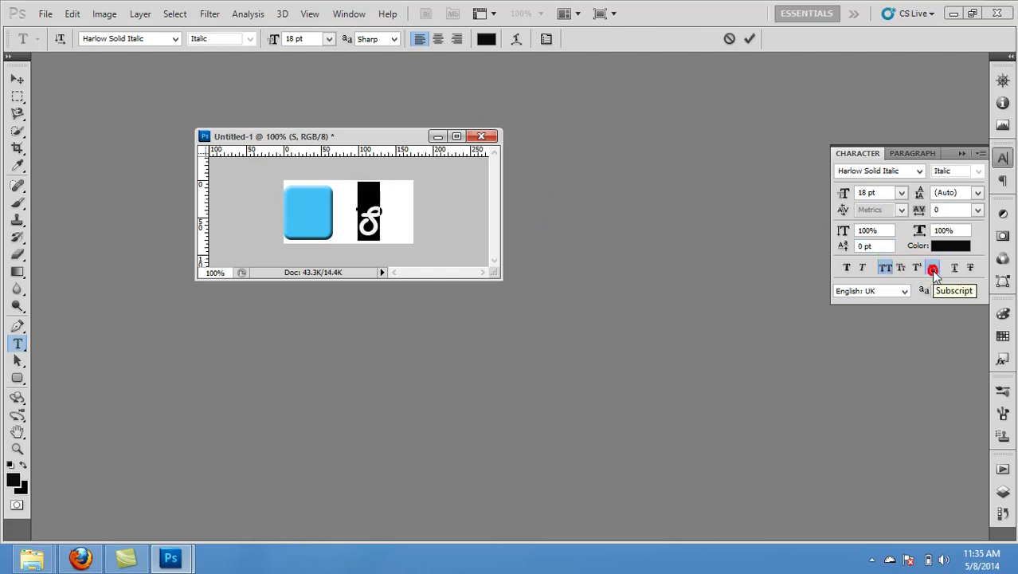
pyautogui.click(932, 270)
pyautogui.click(954, 269)
pyautogui.click(954, 269)
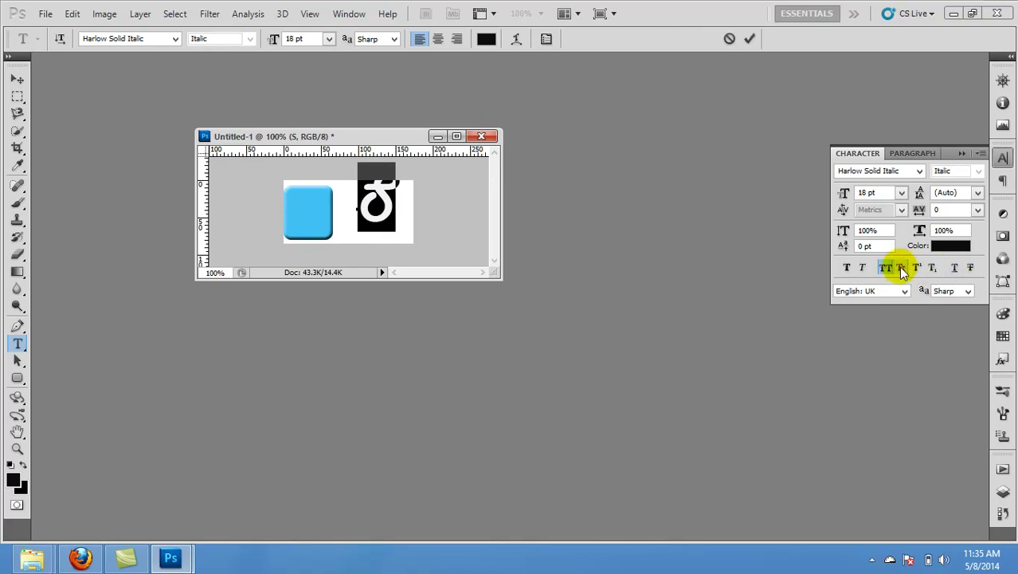
# Switch the selected letter's capitalization style to Small Caps.
pyautogui.click(981, 153)
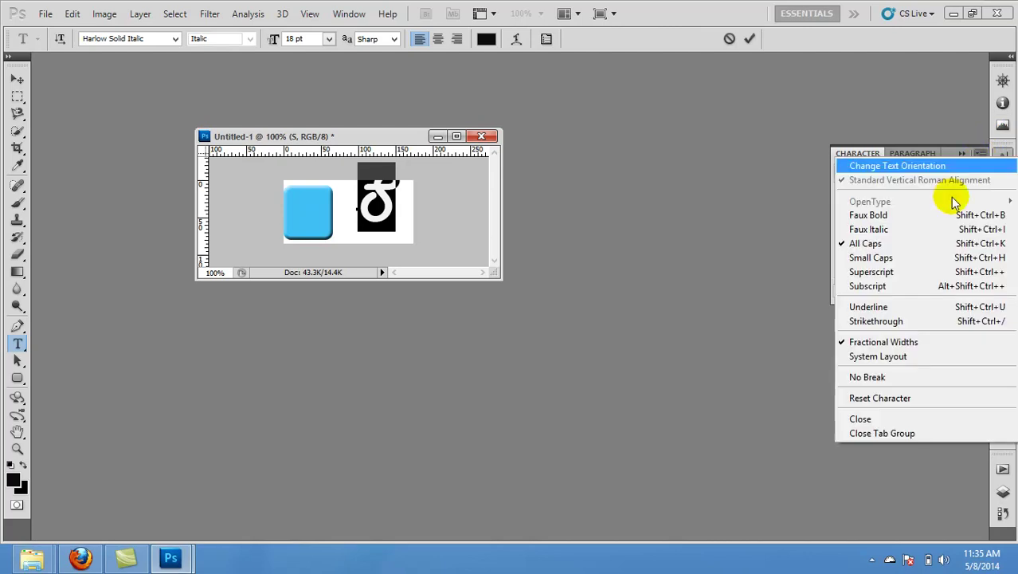
pyautogui.click(911, 257)
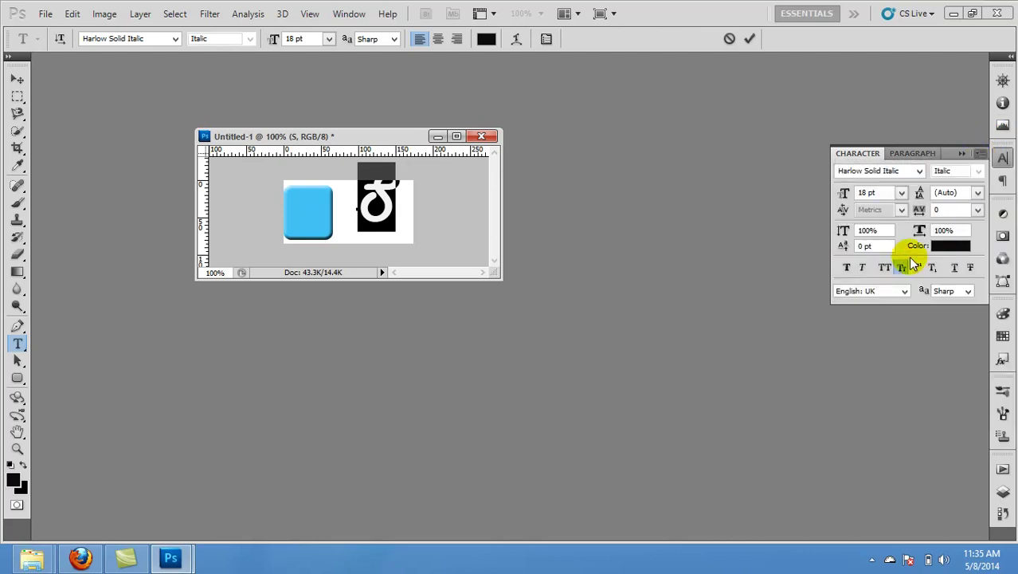
pyautogui.click(980, 153)
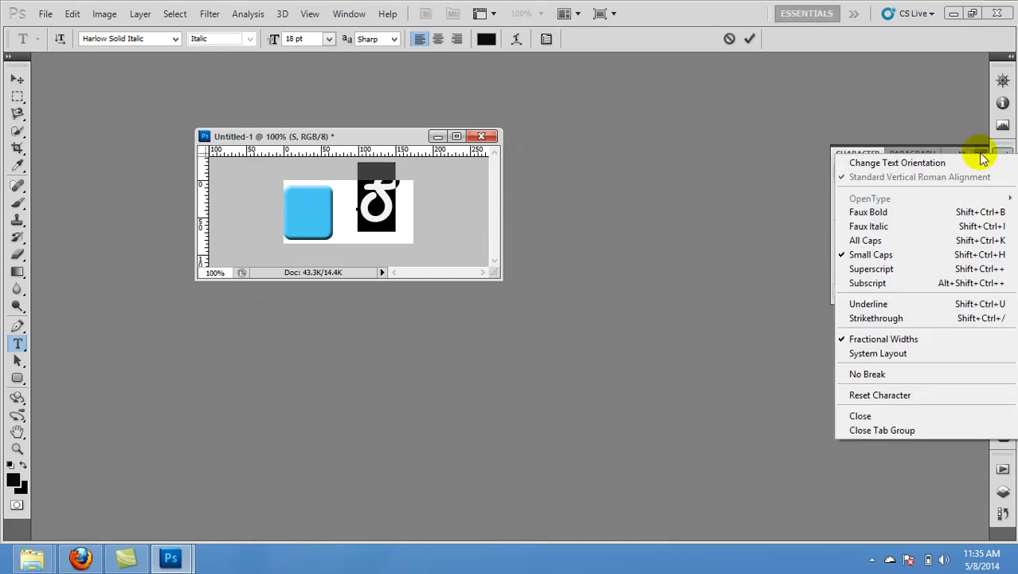
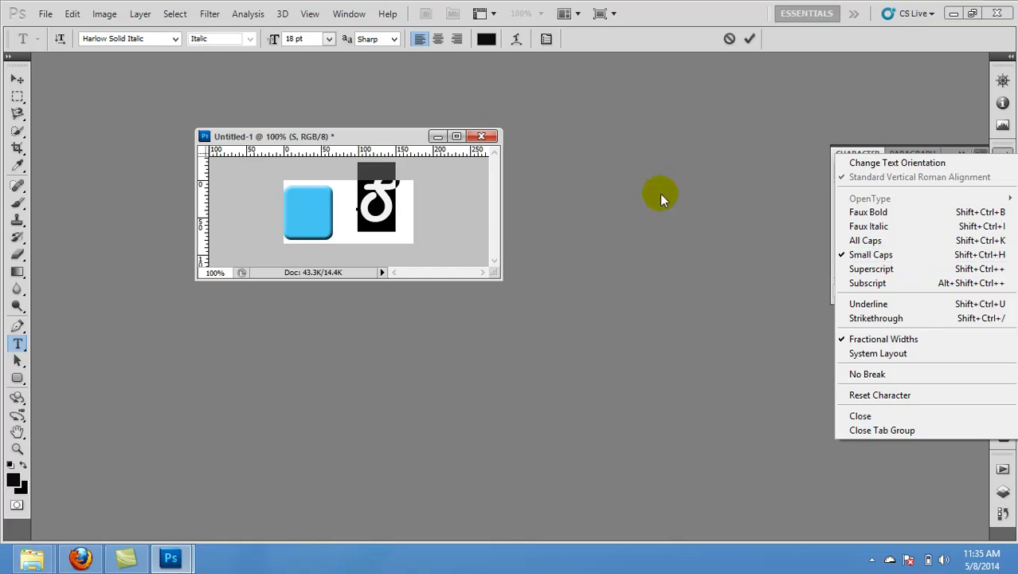
pyautogui.click(396, 40)
pyautogui.click(396, 40)
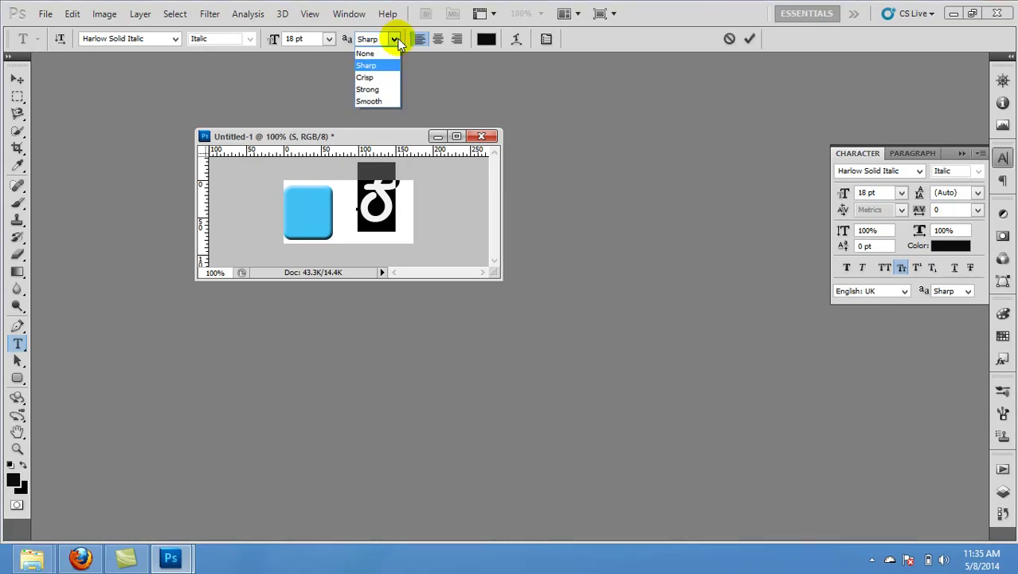
pyautogui.click(396, 40)
pyautogui.click(396, 40)
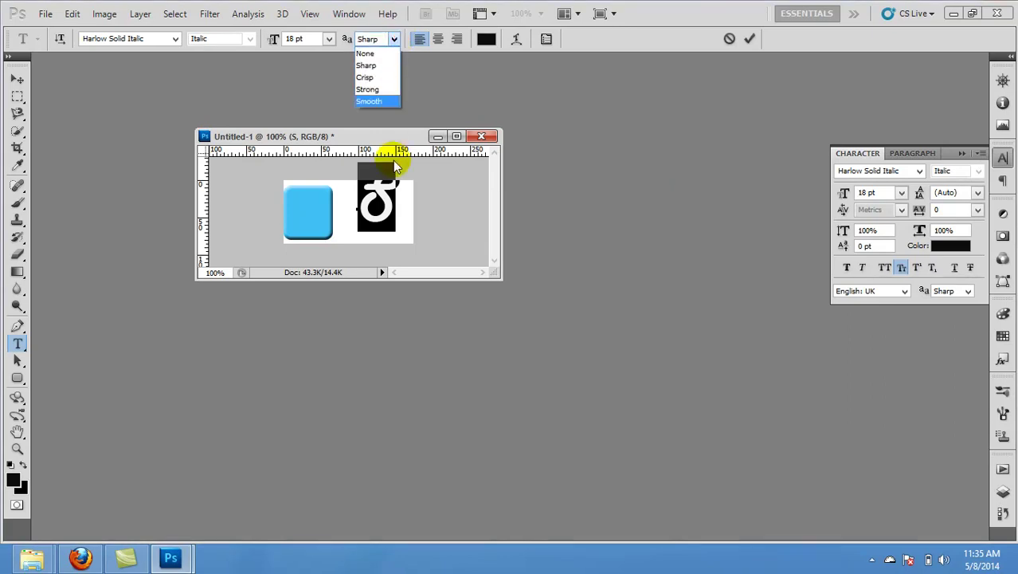
pyautogui.click(402, 211)
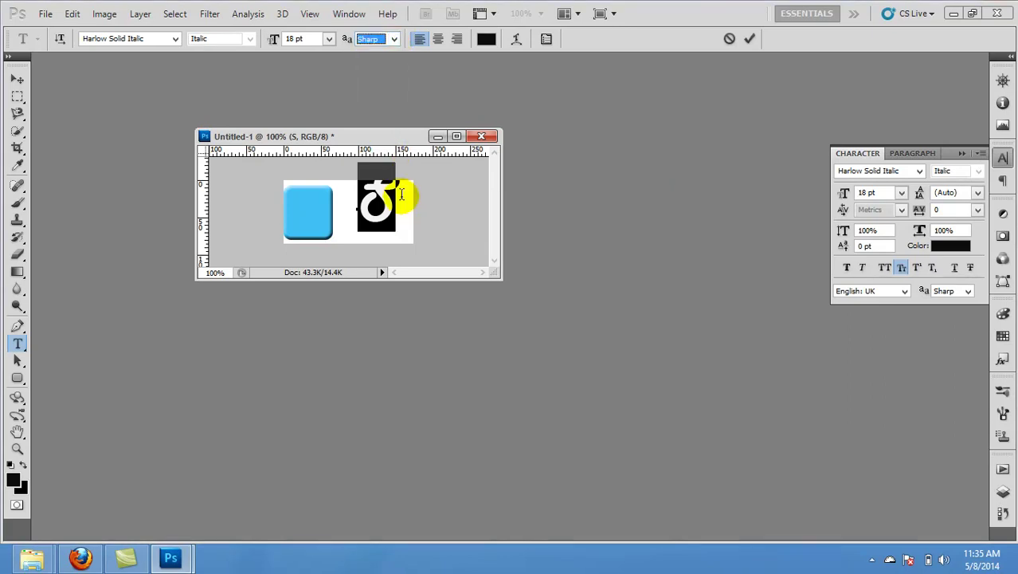
# Delete the letter and retype it as S in the High Tower Text font.
pyautogui.click(400, 195)
pyautogui.doubleClick(380, 198)
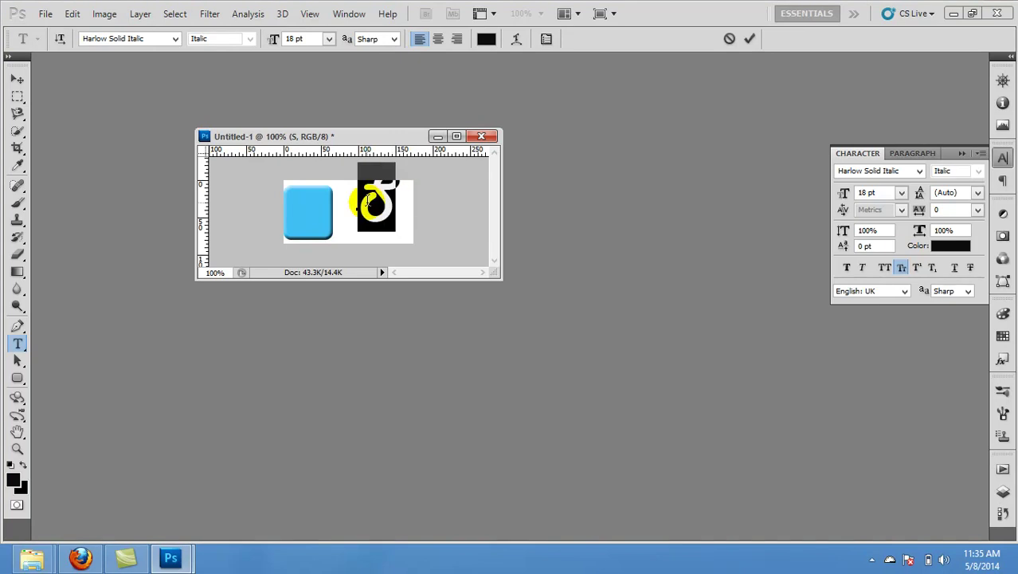
pyautogui.press('BackSpace')
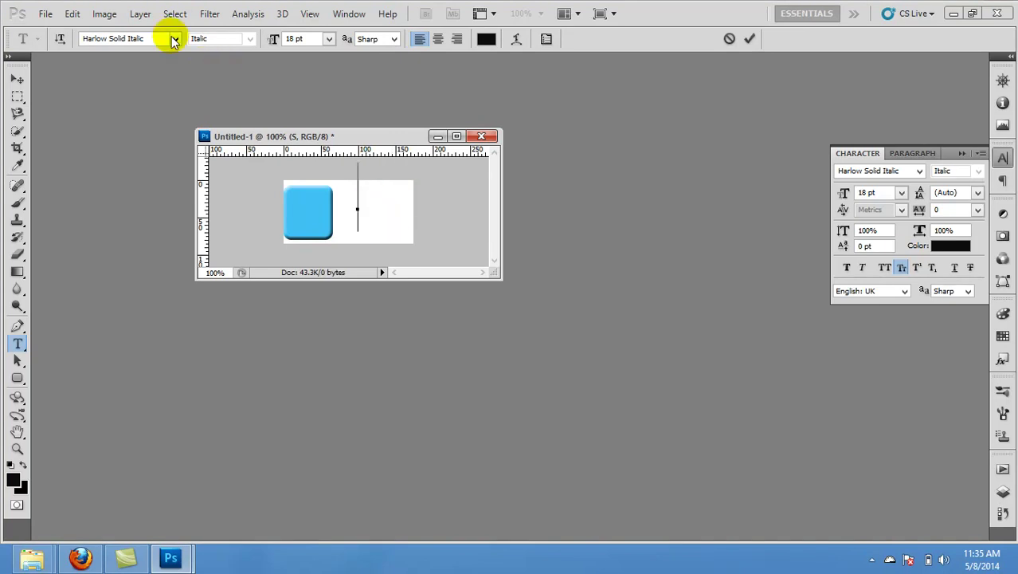
pyautogui.click(176, 40)
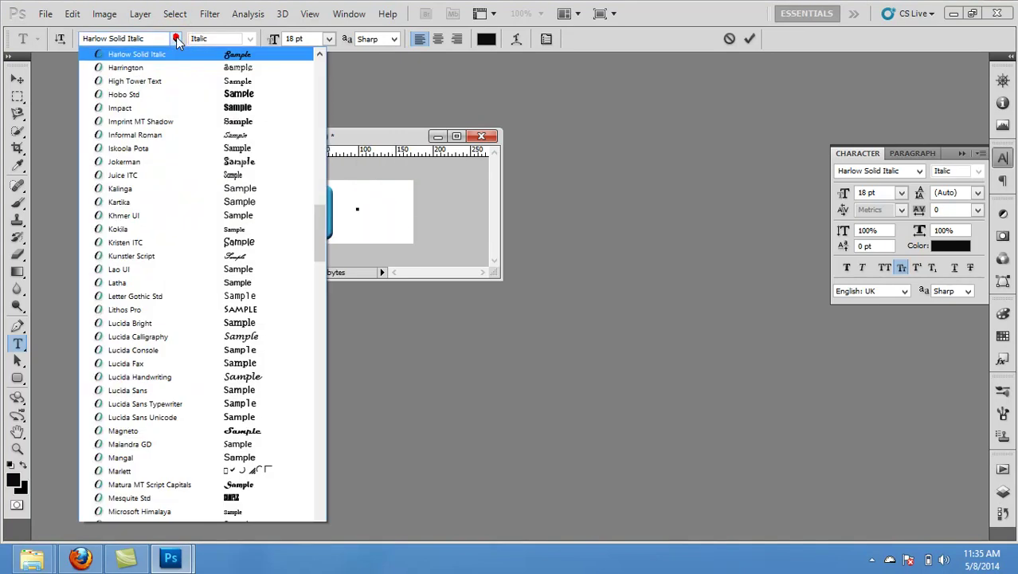
pyautogui.click(148, 85)
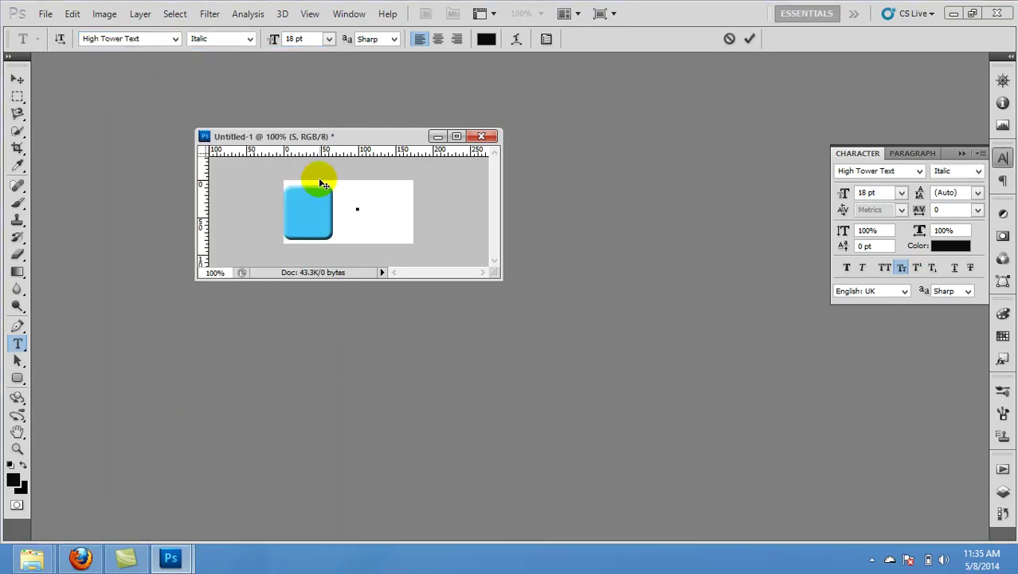
pyautogui.write('S')
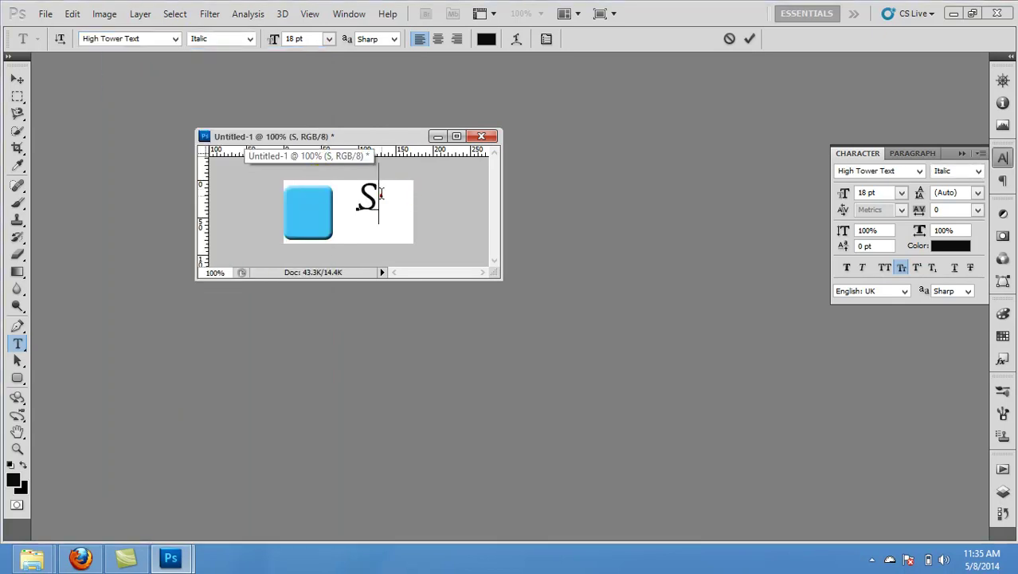
# Select the retyped letter and set its font to Harlow Solid Italic.
pyautogui.moveTo(382, 199); pyautogui.dragTo(357, 199)
pyautogui.click(175, 36)
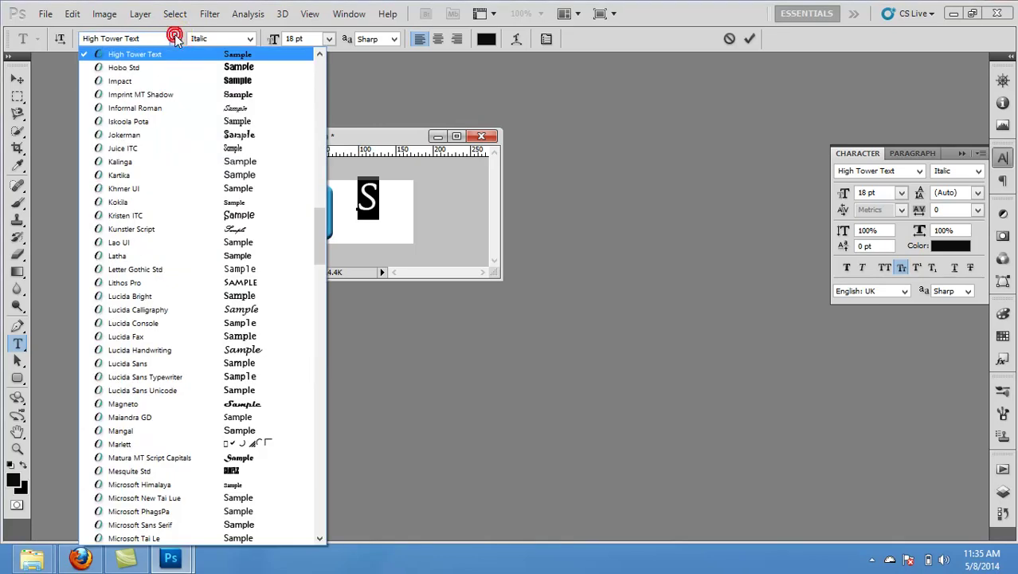
pyautogui.click(318, 54)
pyautogui.scroll(2, 319, 54)
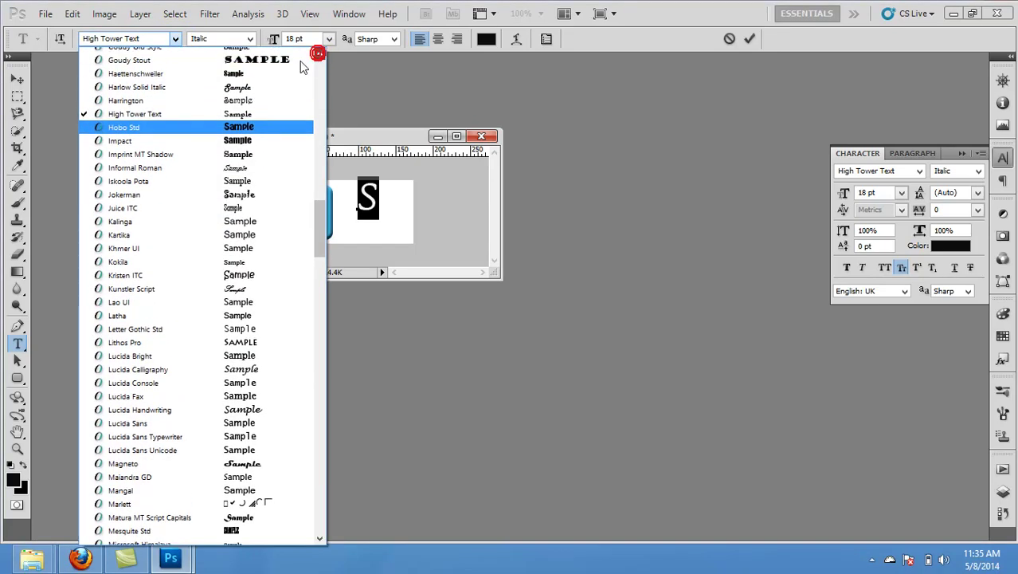
pyautogui.click(255, 93)
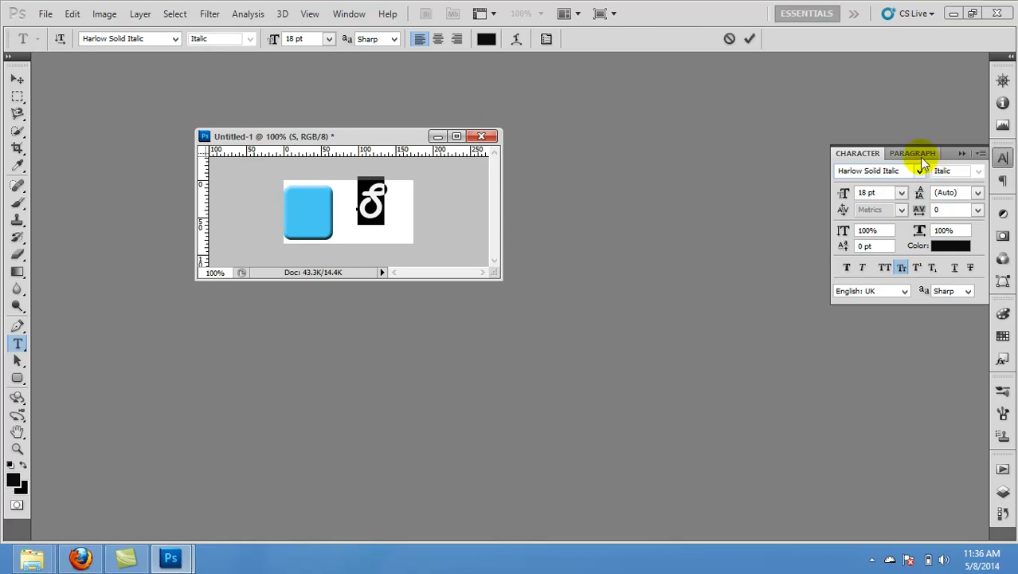
# Try Superscript on the letter and turn off its Small Caps formatting.
pyautogui.click(979, 155)
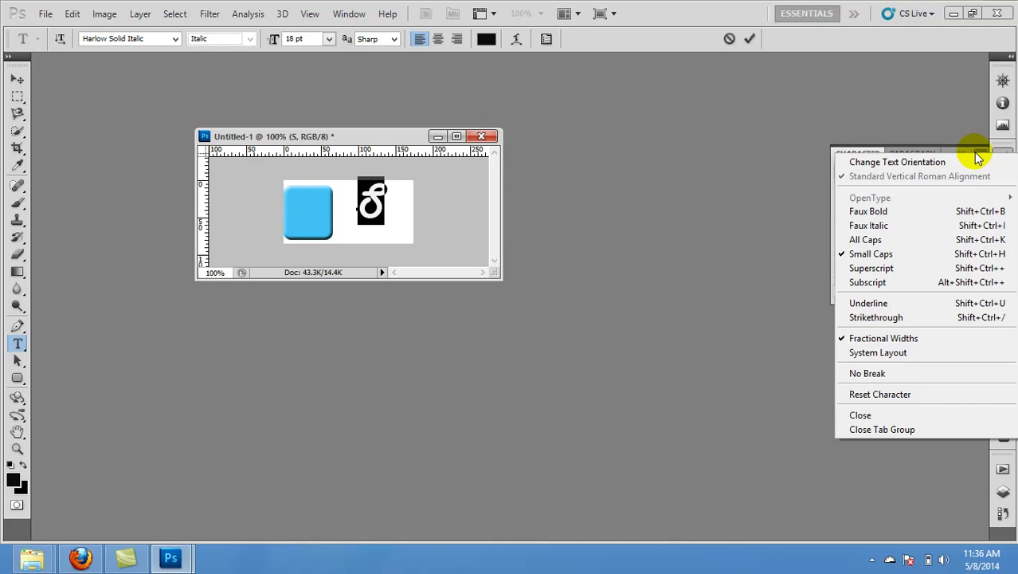
pyautogui.click(979, 155)
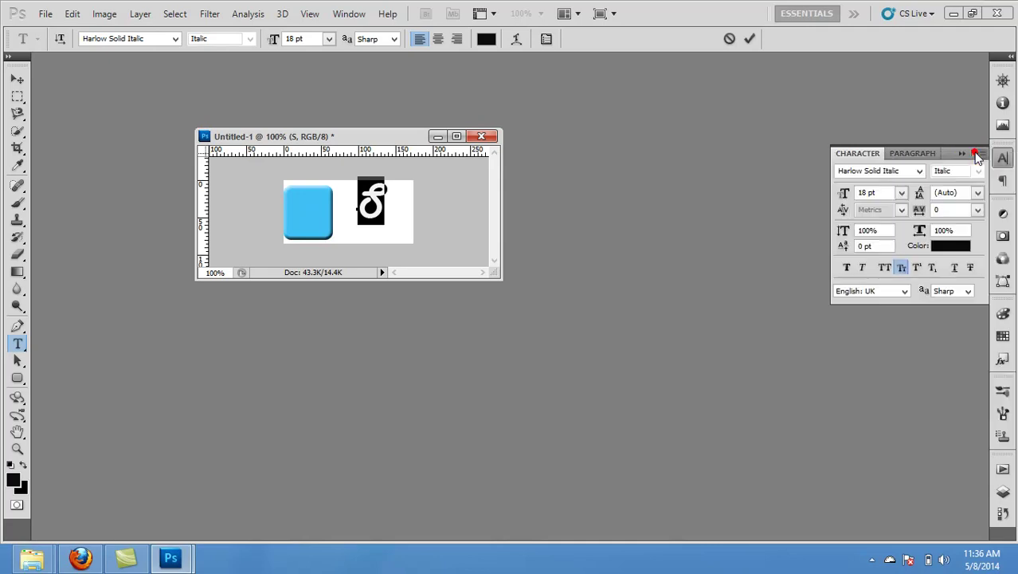
pyautogui.click(916, 267)
pyautogui.click(914, 268)
pyautogui.click(894, 269)
pyautogui.click(884, 269)
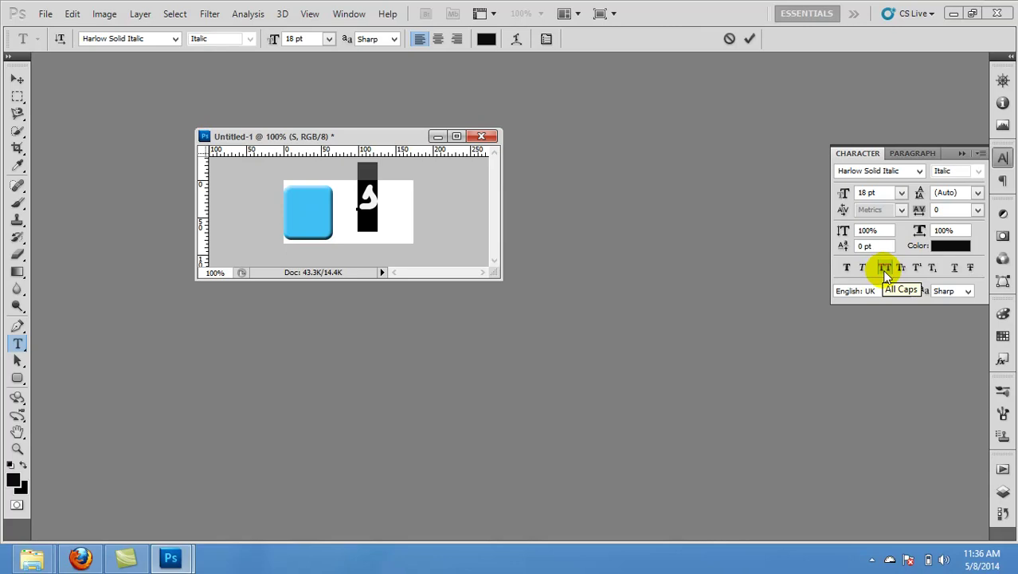
# Enlarge the letter to 32 pt and move it onto the blue rounded square.
pyautogui.hotkey('ctrl', 'shift', '.')
pyautogui.hotkey('ctrl', 'shift', '.')
pyautogui.hotkey('ctrl', 'shift', '.')
pyautogui.hotkey('ctrl', 'shift', '.')
pyautogui.hotkey('ctrl', 'shift', '.')
pyautogui.hotkey('ctrl', 'shift', '.')
pyautogui.hotkey('ctrl', 'shift', '.')
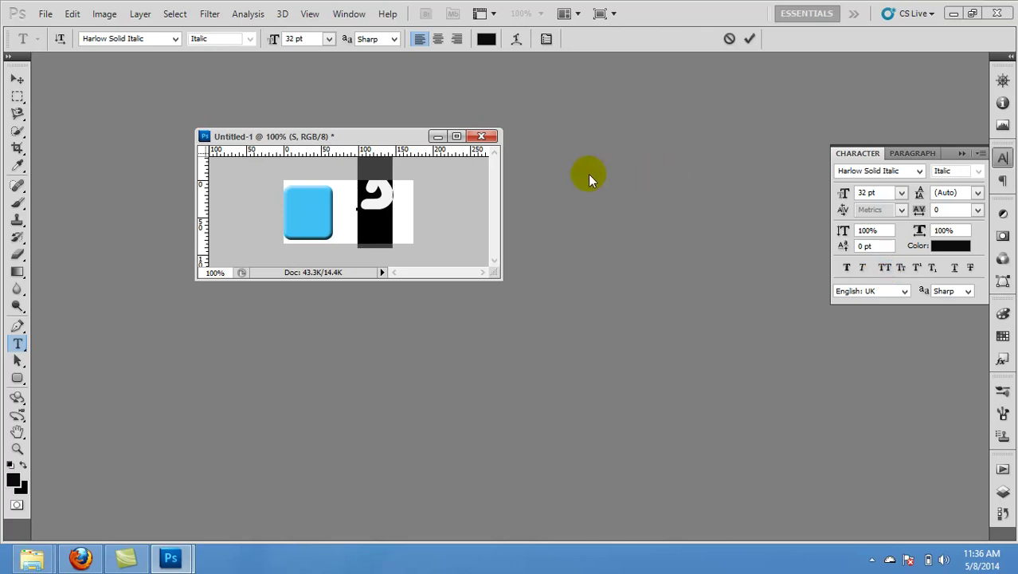
pyautogui.click(17, 79)
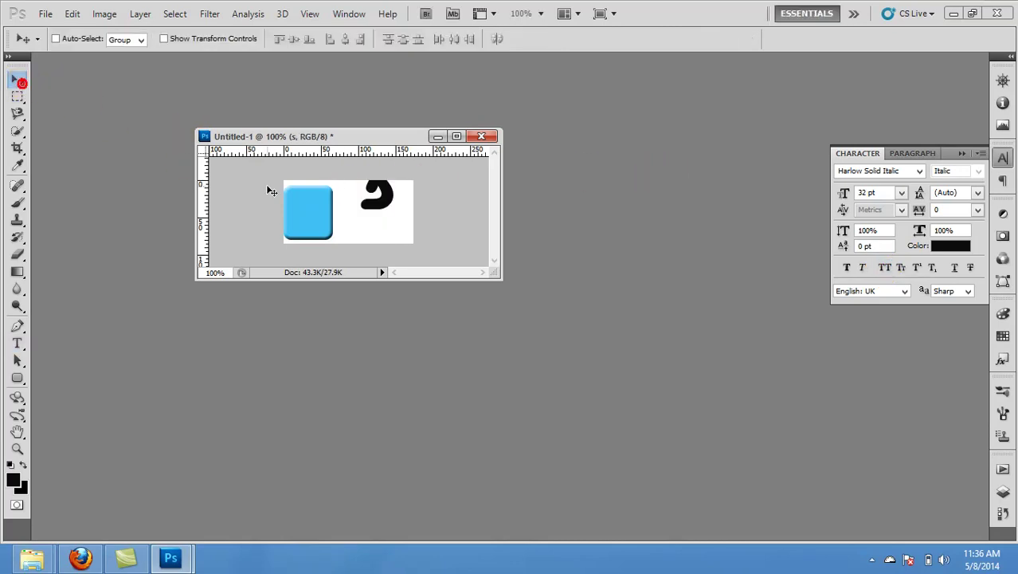
pyautogui.moveTo(383, 194); pyautogui.dragTo(314, 210)
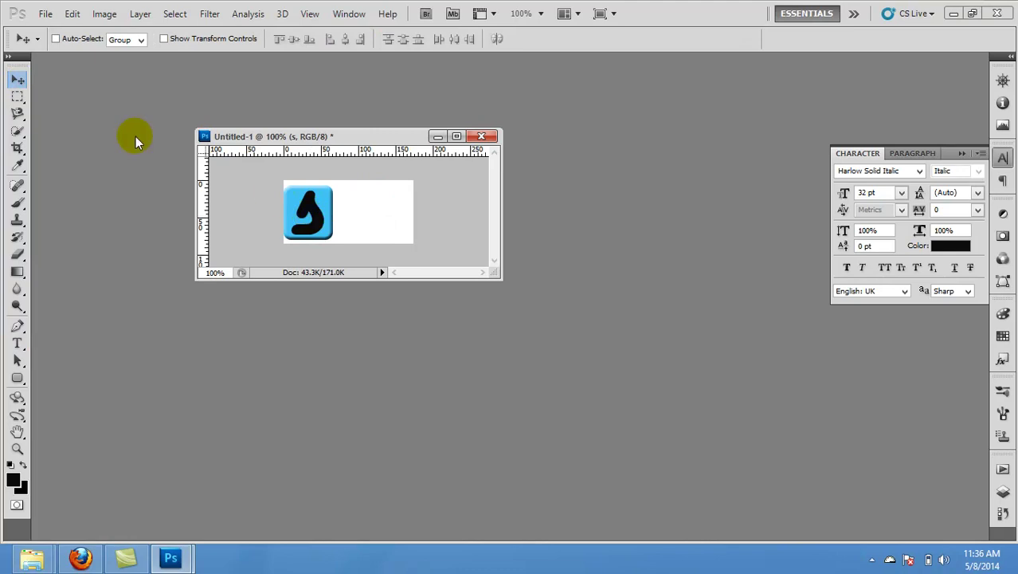
# Change the text color of the letter on the blue square to near-white #f7f7fa.
pyautogui.click(16, 342)
pyautogui.click(322, 215)
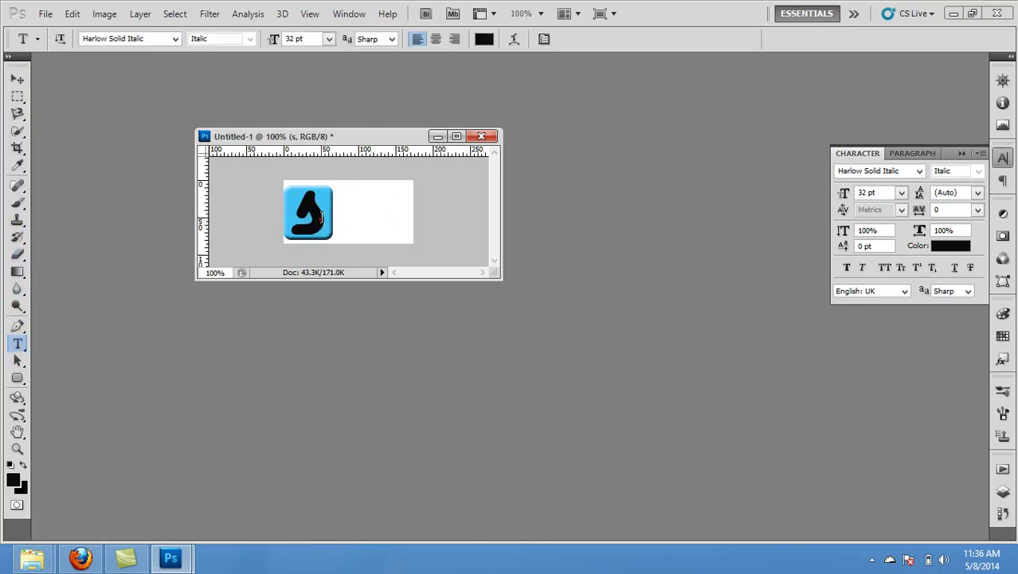
pyautogui.click(572, 195)
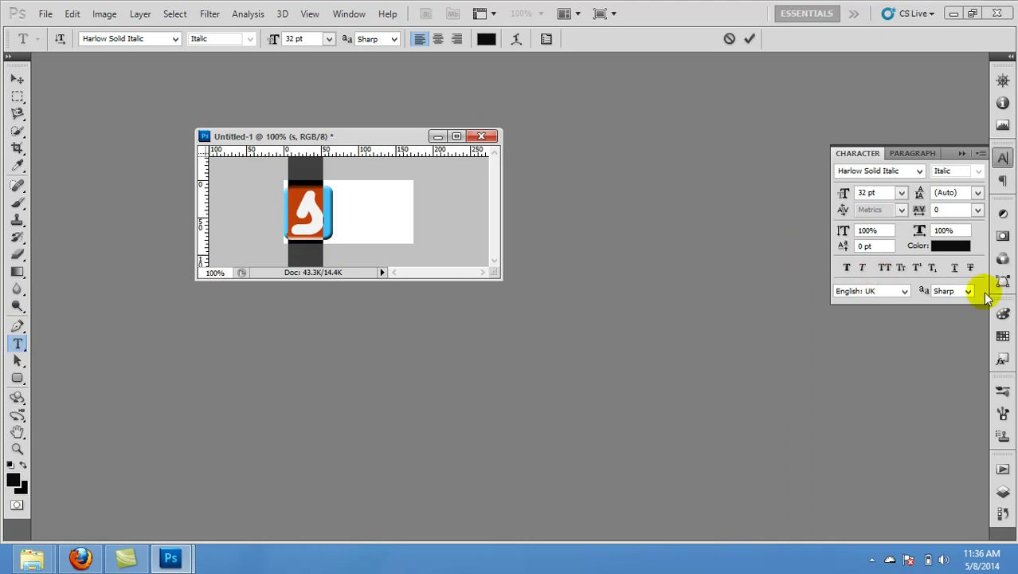
pyautogui.click(488, 39)
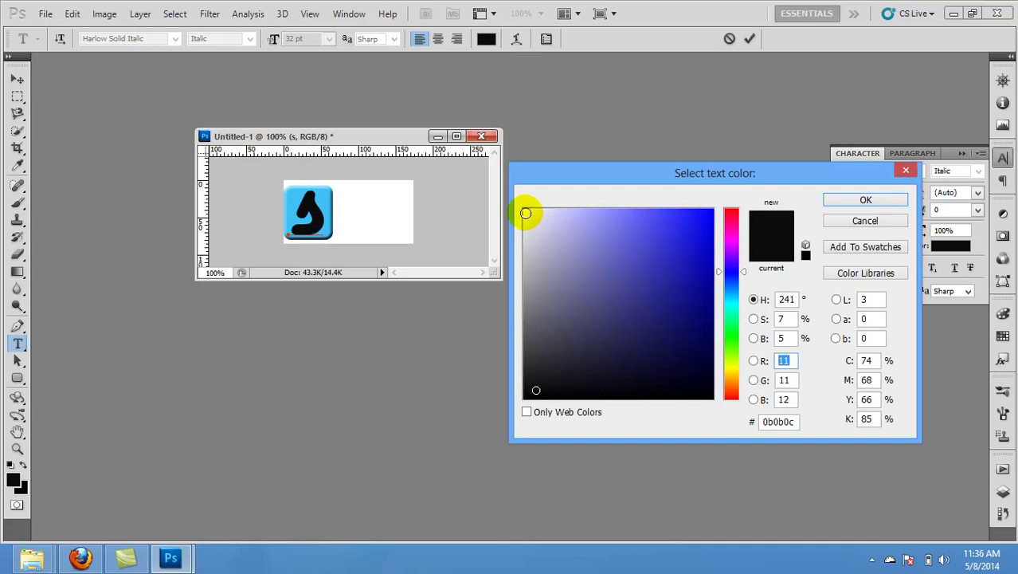
pyautogui.click(526, 213)
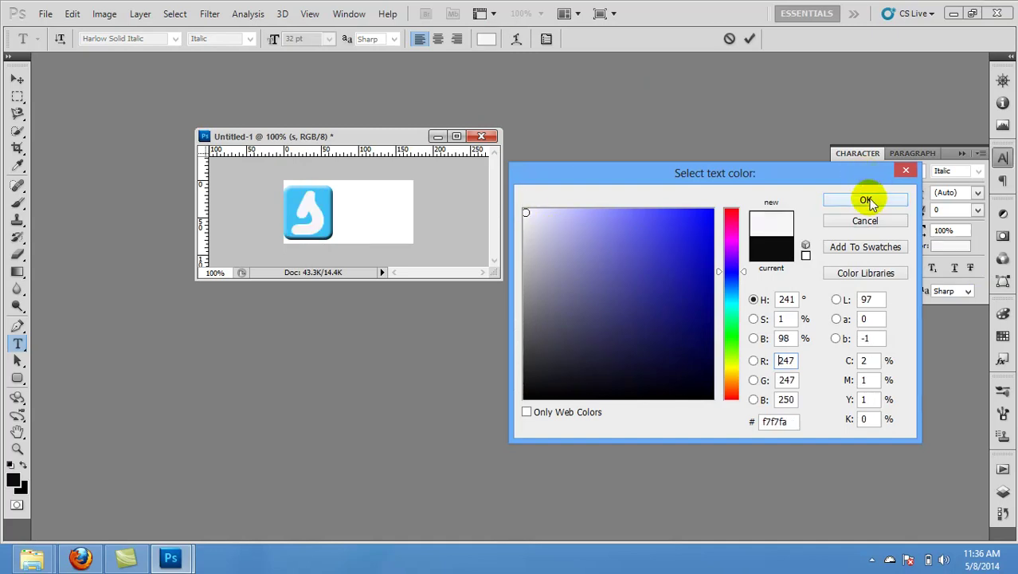
pyautogui.click(866, 200)
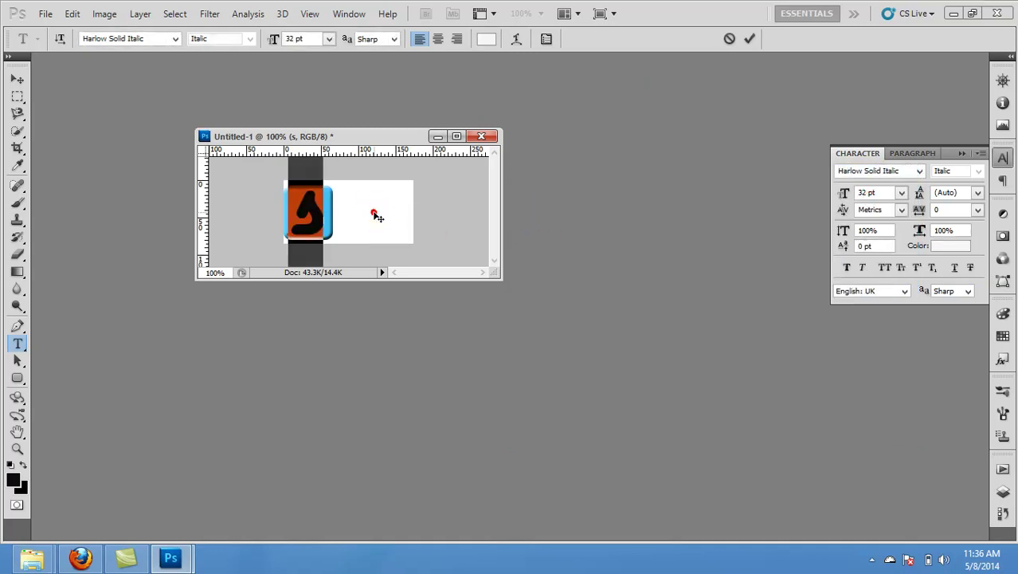
pyautogui.click(322, 203)
pyautogui.click(322, 204)
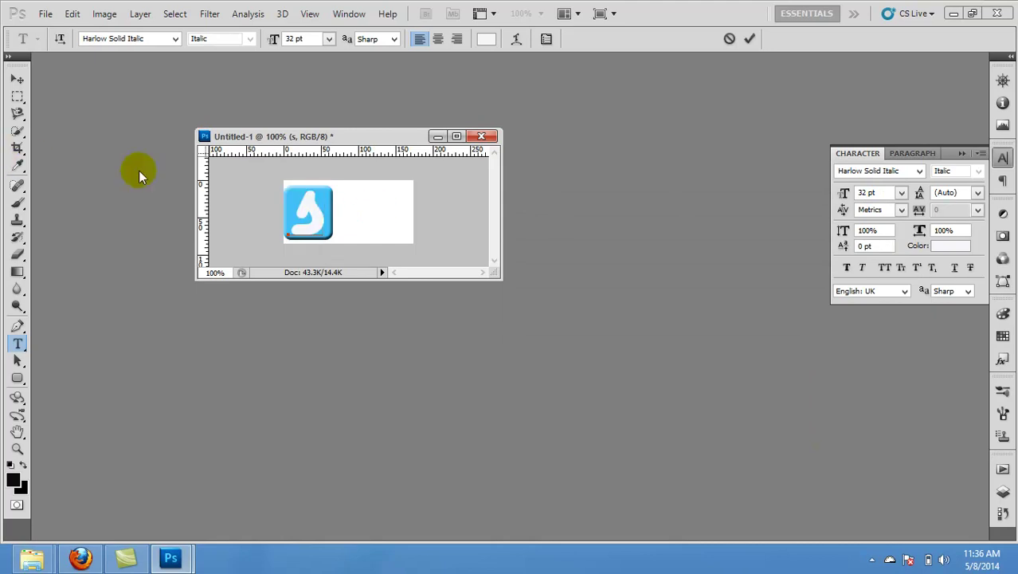
pyautogui.click(18, 343)
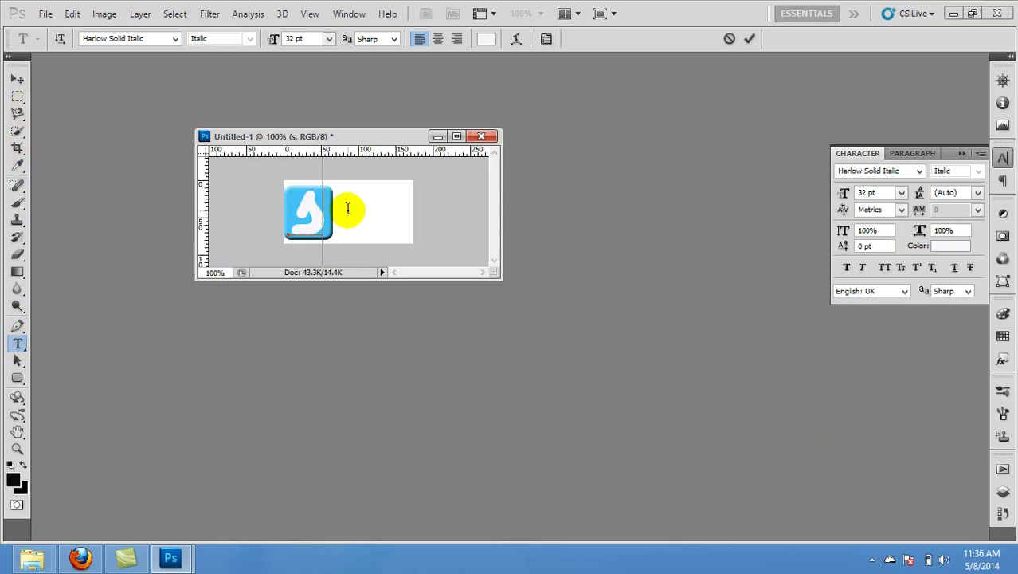
pyautogui.click(18, 79)
# Add the text "urf" at 8 pt just beside the blue square.
pyautogui.click(18, 343)
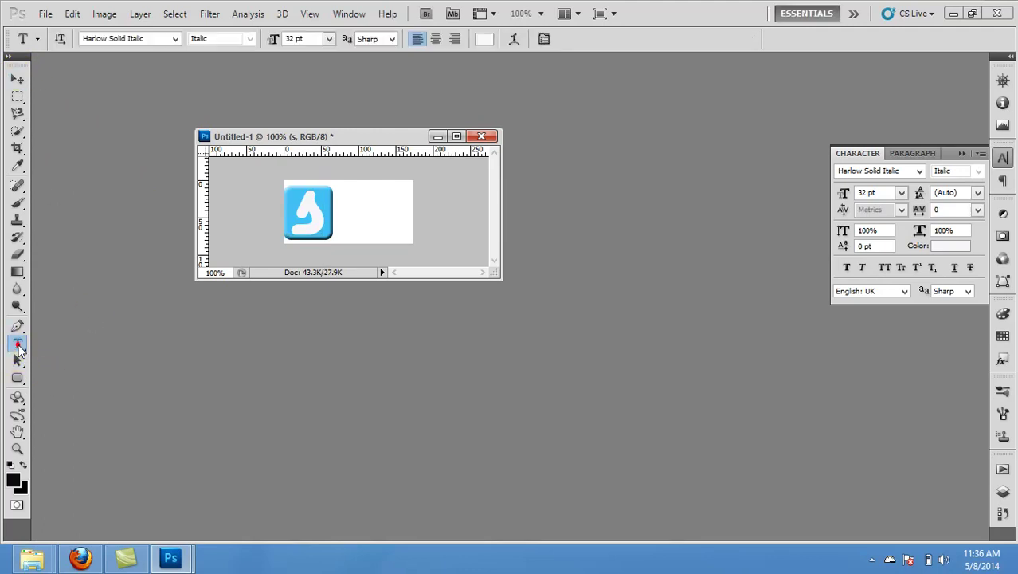
pyautogui.click(340, 221)
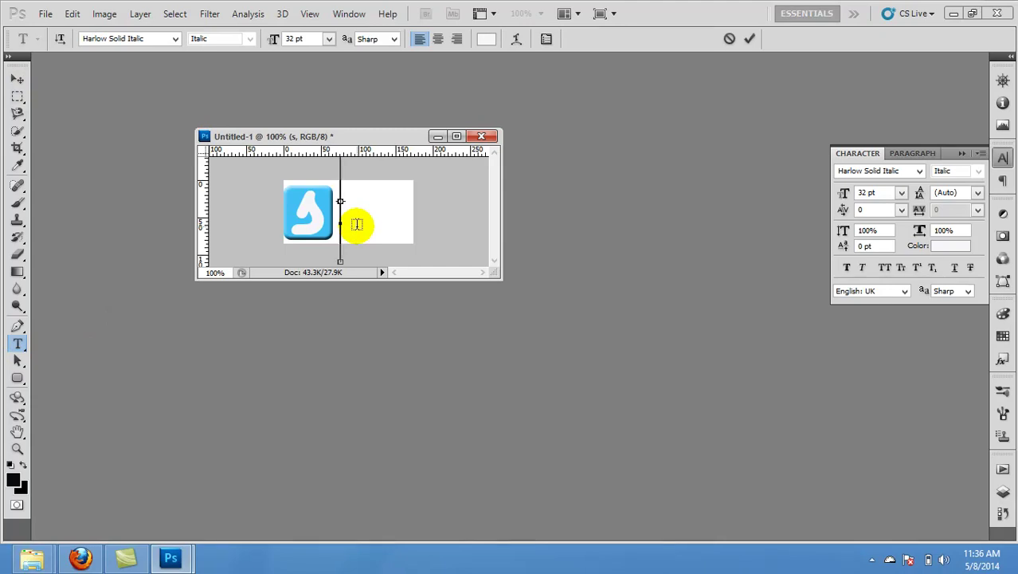
pyautogui.hotkey('ctrl', 'shift', ',')
pyautogui.hotkey('ctrl', 'shift', ',')
pyautogui.hotkey('ctrl', 'shift', ',')
pyautogui.hotkey('ctrl', 'shift', ',')
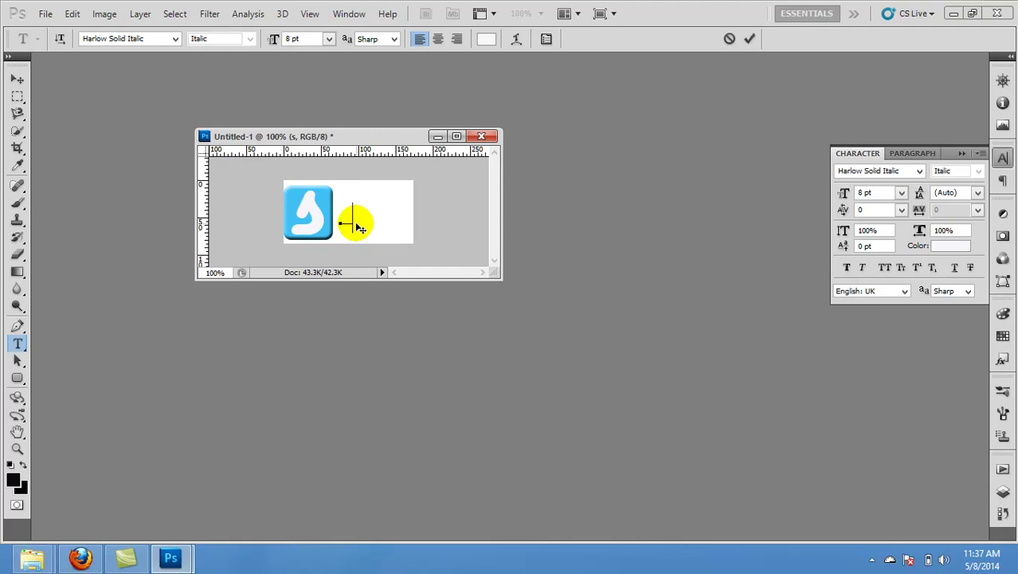
# Change the color of the text "urf" to gray #aeaebc.
pyautogui.moveTo(384, 210); pyautogui.dragTo(332, 207)
pyautogui.click(486, 39)
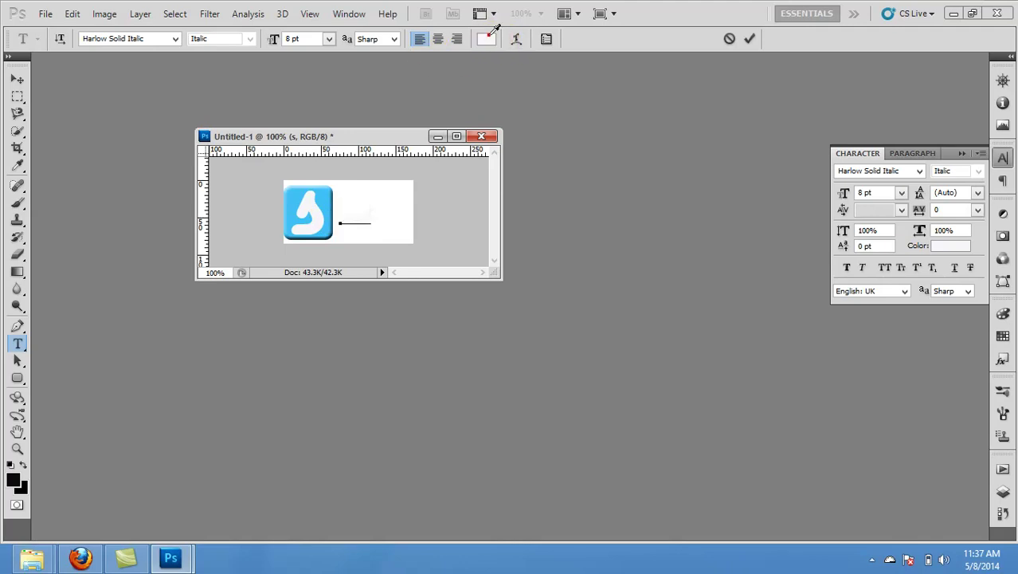
pyautogui.click(542, 237)
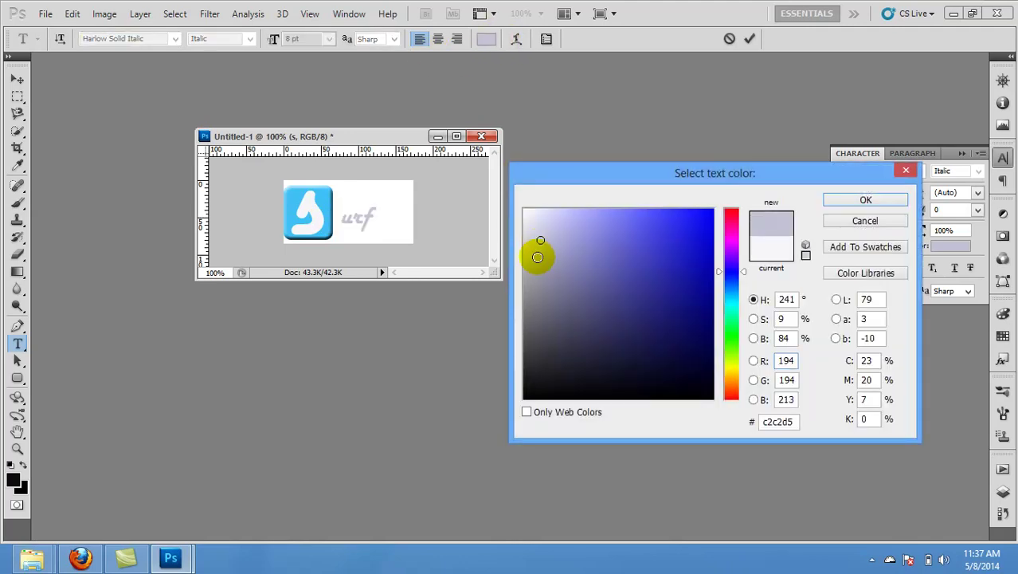
pyautogui.click(537, 258)
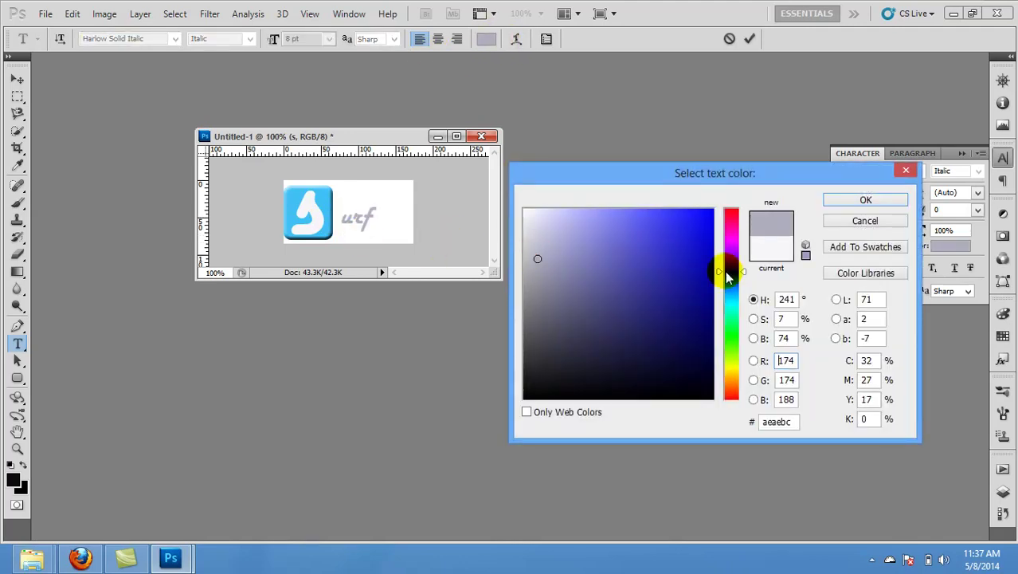
pyautogui.click(845, 208)
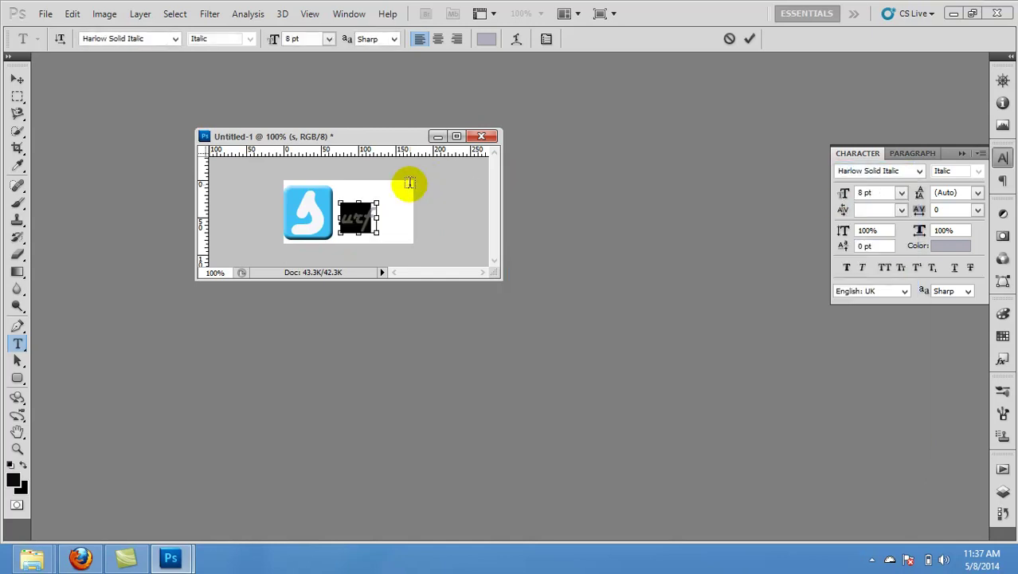
# Scale the text "urf" up to 16 pt and move it close against the blue square.
pyautogui.moveTo(409, 182); pyautogui.dragTo(409, 182)
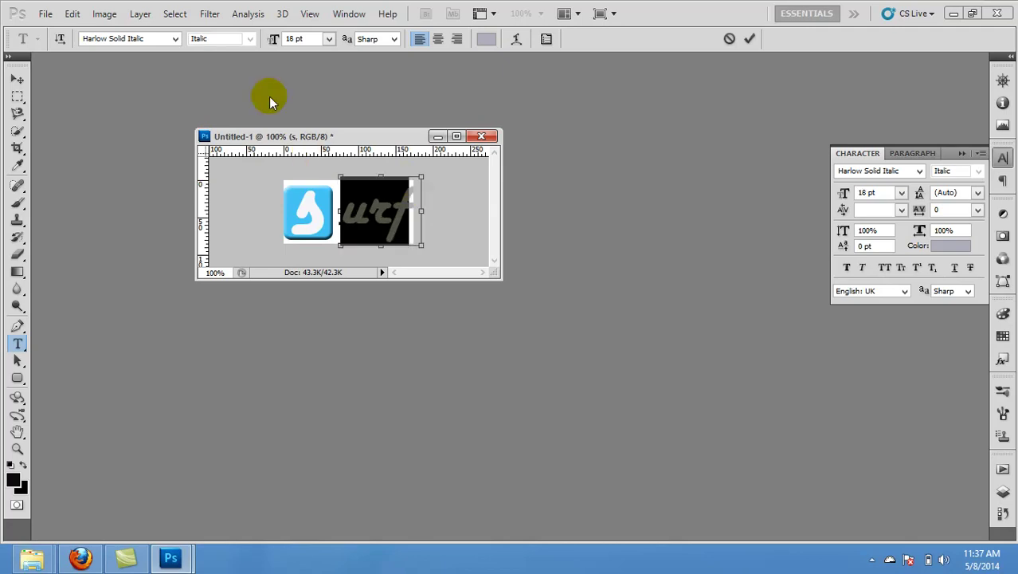
pyautogui.click(18, 79)
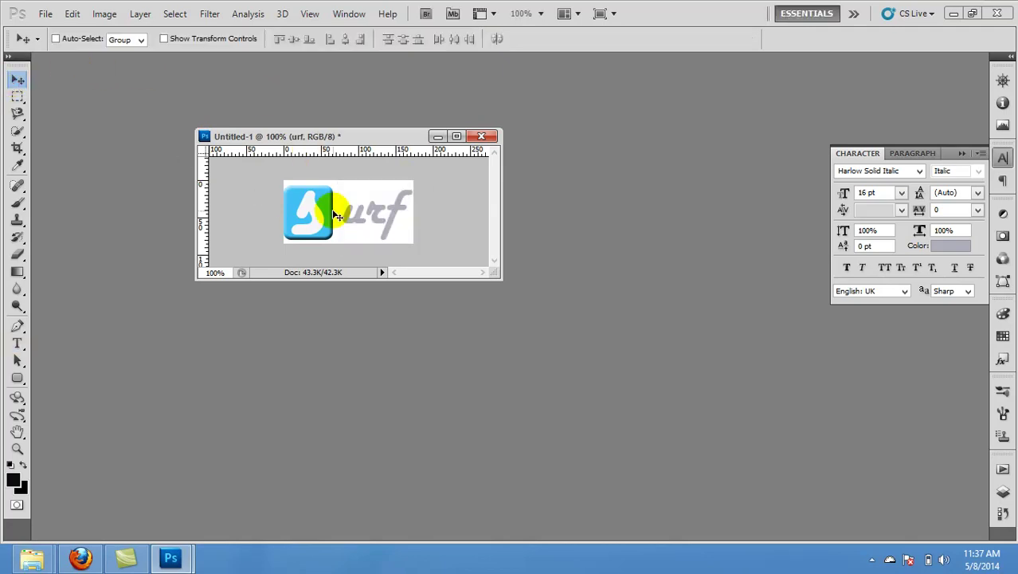
pyautogui.moveTo(369, 217)
pyautogui.mouseDown()
pyautogui.moveTo(348, 216)
pyautogui.moveTo(356, 217)
pyautogui.mouseUp()
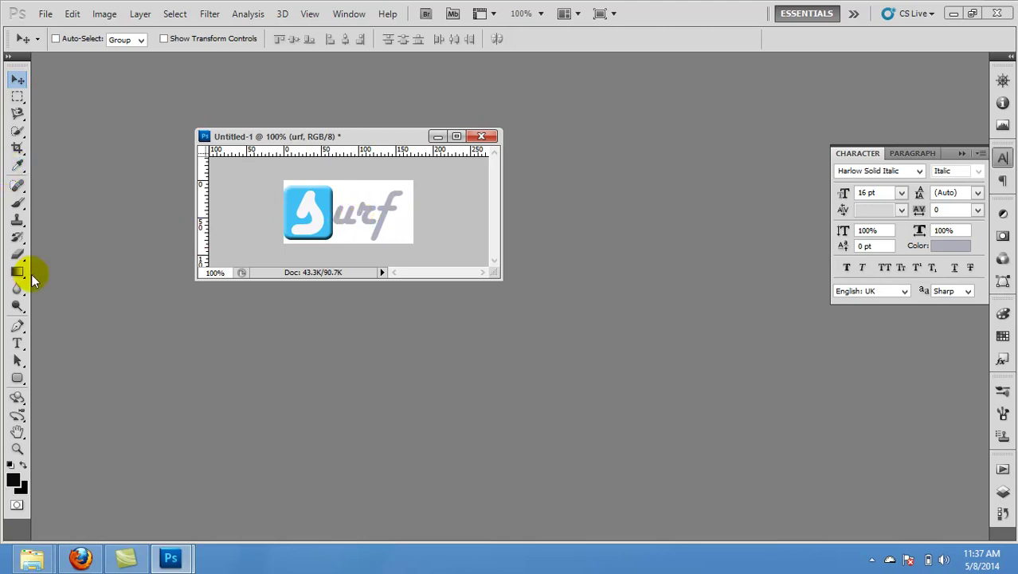
pyautogui.click(19, 343)
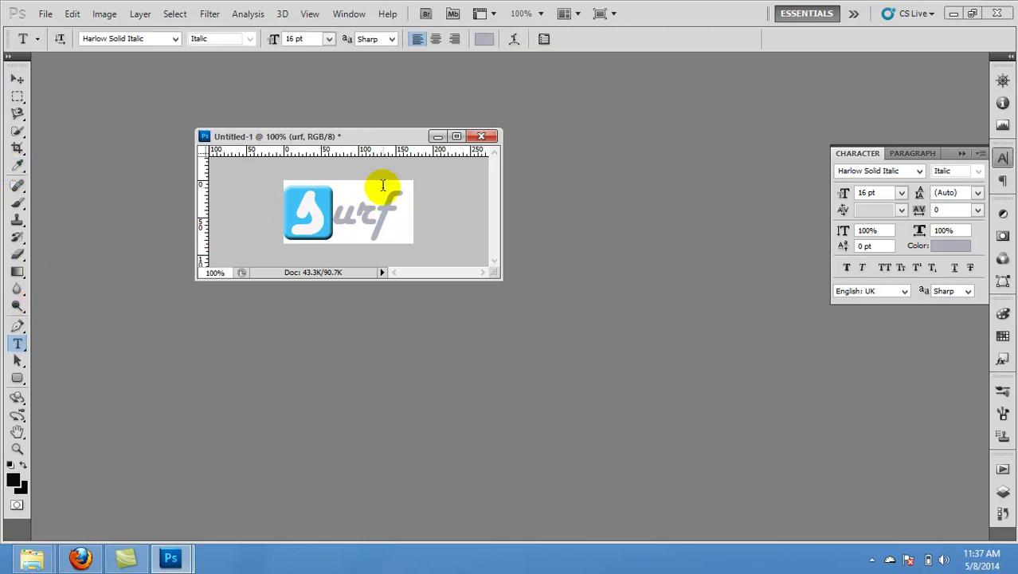
# Move the text "urf" up slightly so its f reaches the canvas's upper edge beside the blue square.
pyautogui.click(397, 232)
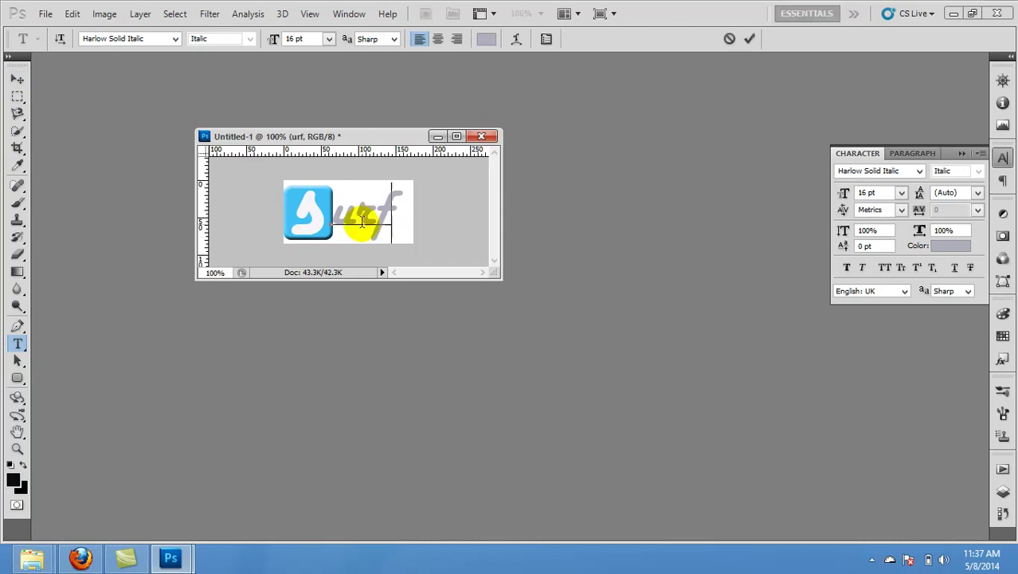
pyautogui.click(18, 83)
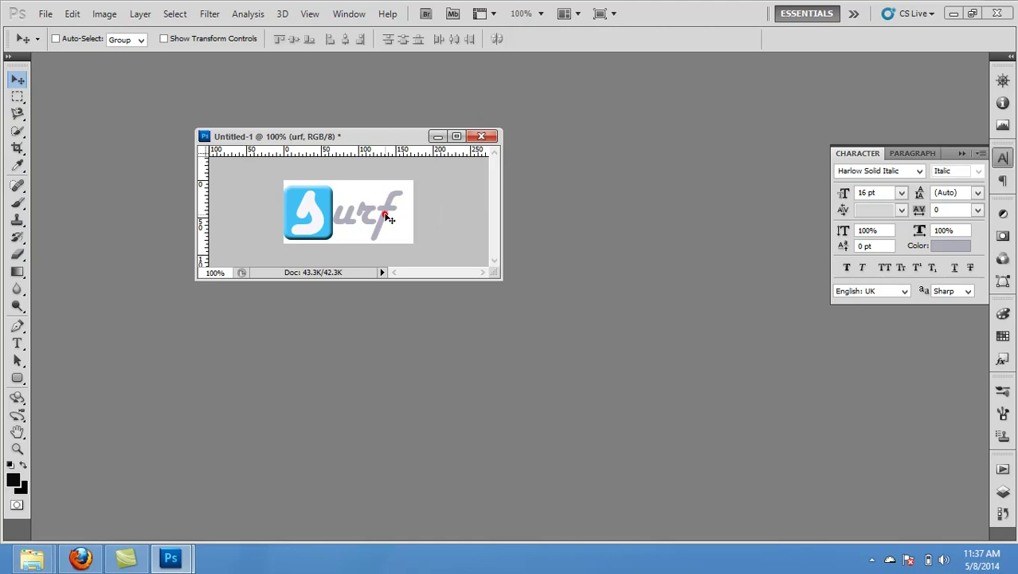
pyautogui.moveTo(388, 217); pyautogui.dragTo(390, 209)
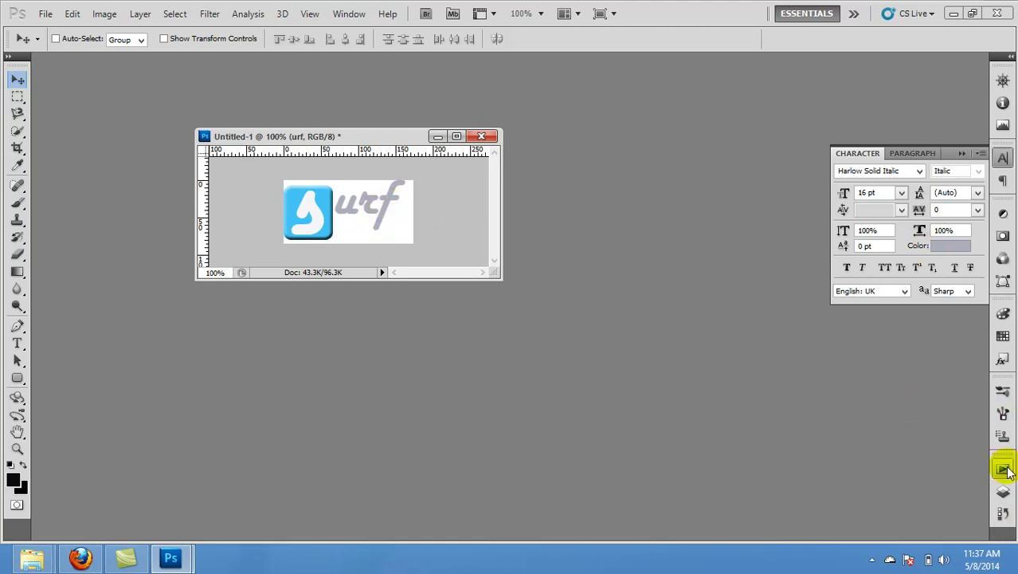
# Nudge the blue square on the Shape 1 layer up to the canvas's upper edge.
pyautogui.click(1003, 492)
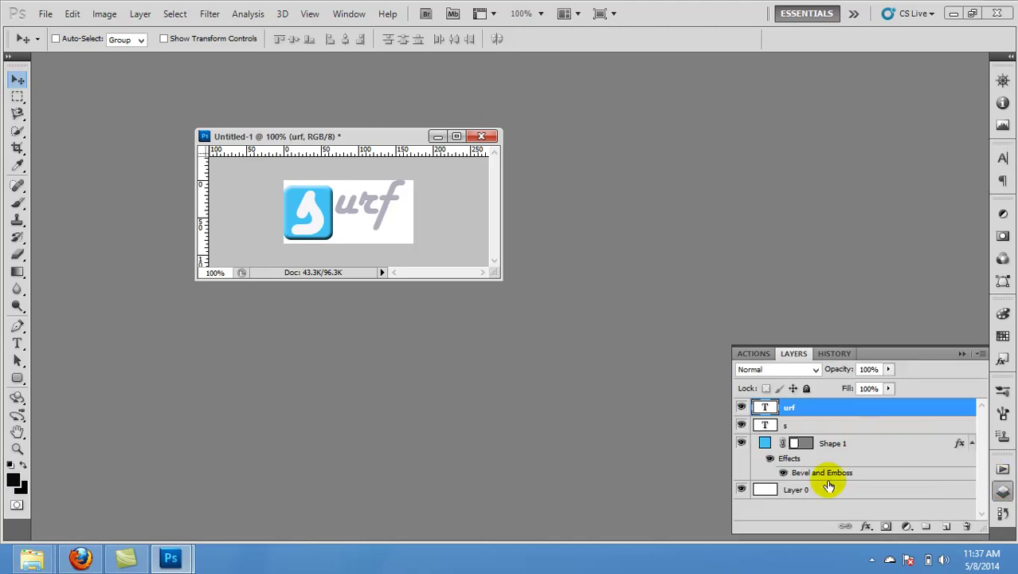
pyautogui.click(813, 443)
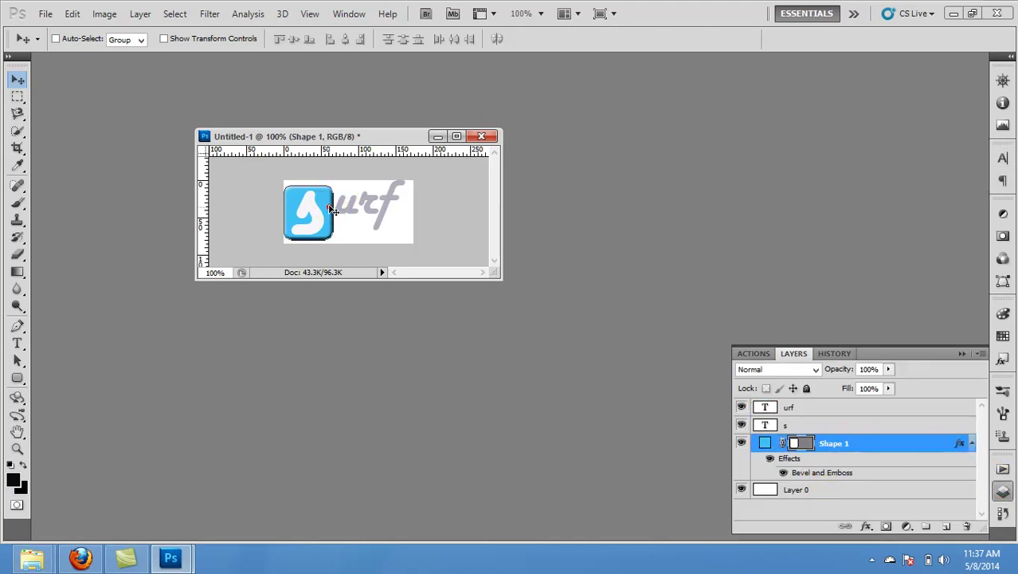
pyautogui.press('Up')
pyautogui.press('Up')
pyautogui.press('Up')
pyautogui.press('Up')
pyautogui.press('Up')
pyautogui.press('Up')
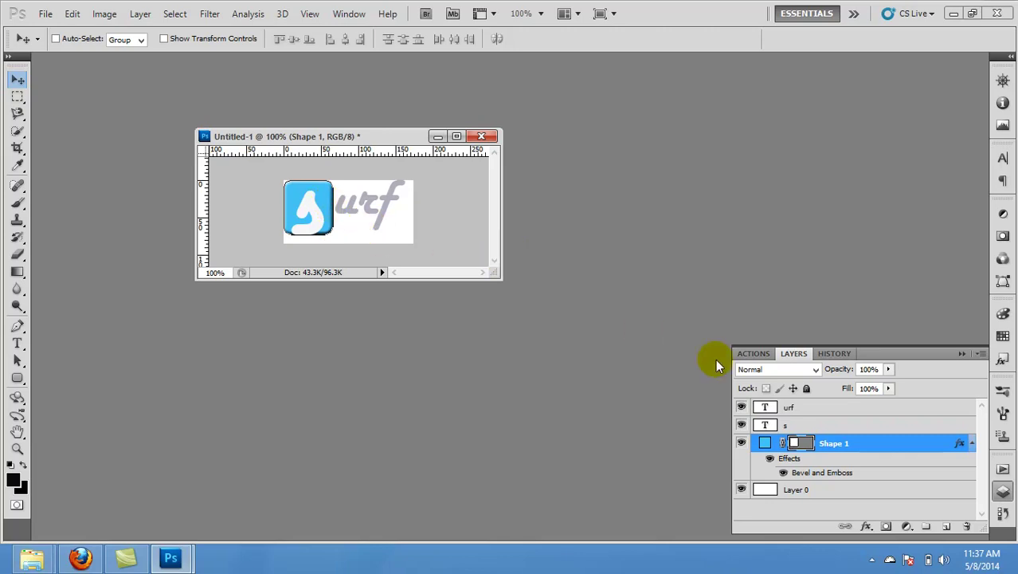
# Nudge the letter "s" up until it sits centered on the blue square.
pyautogui.click(785, 426)
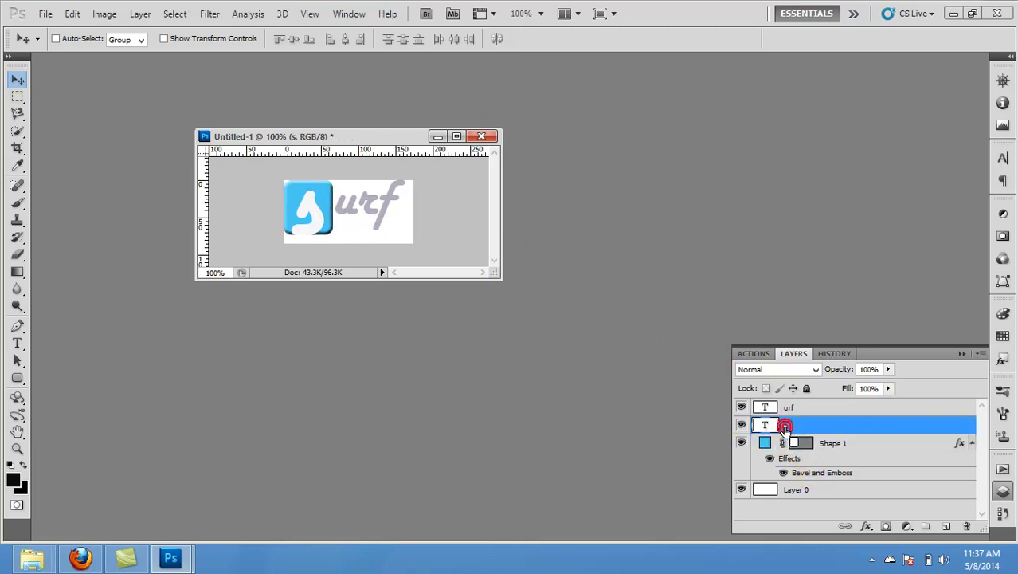
pyautogui.press('Up')
pyautogui.press('Up')
pyautogui.press('Up')
pyautogui.press('Up')
pyautogui.press('Up')
pyautogui.press('Up')
pyautogui.press('Up')
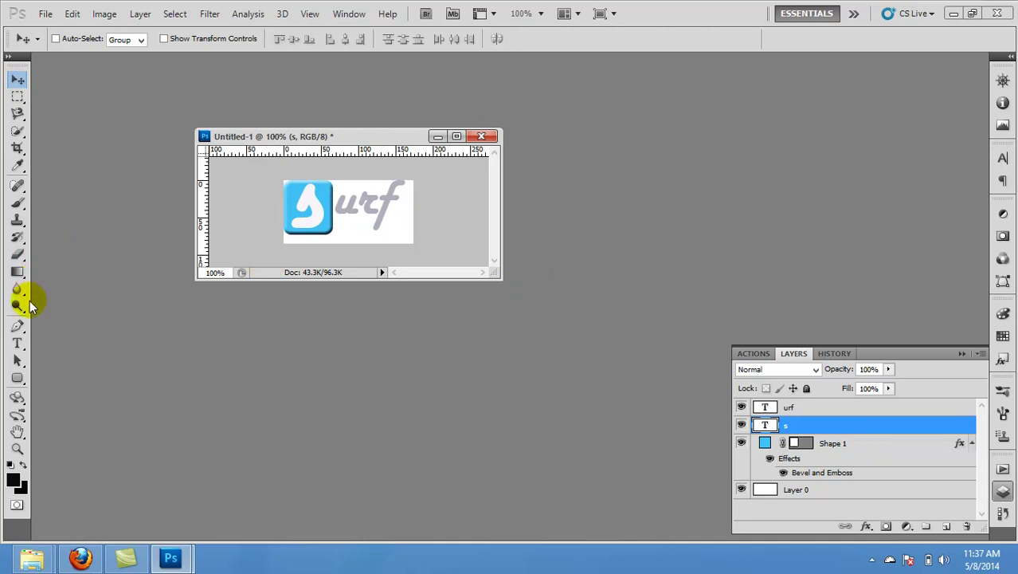
# Add the text "Web" at 4 pt in Harlow Solid Italic just below "urf".
pyautogui.click(16, 343)
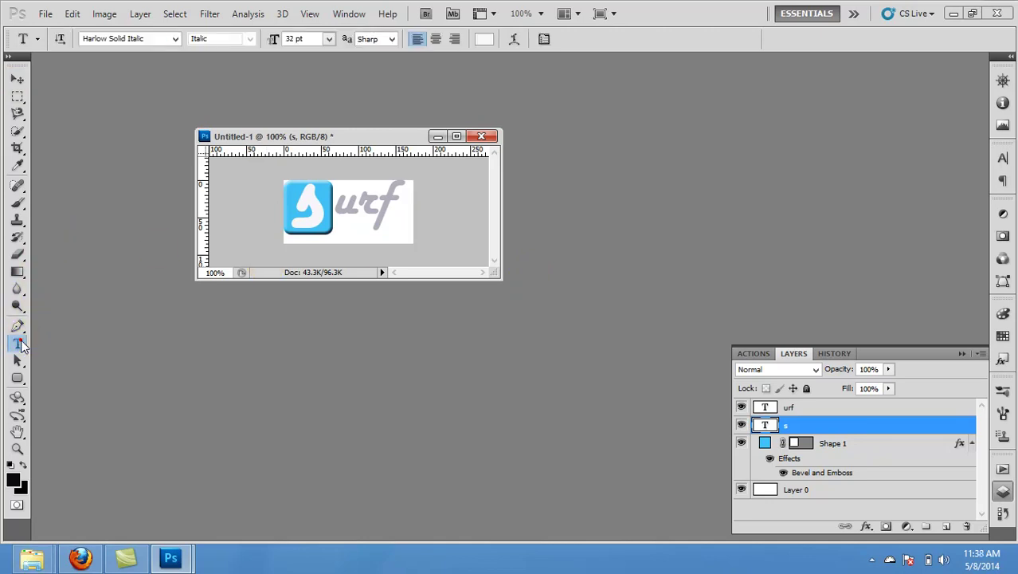
pyautogui.click(347, 239)
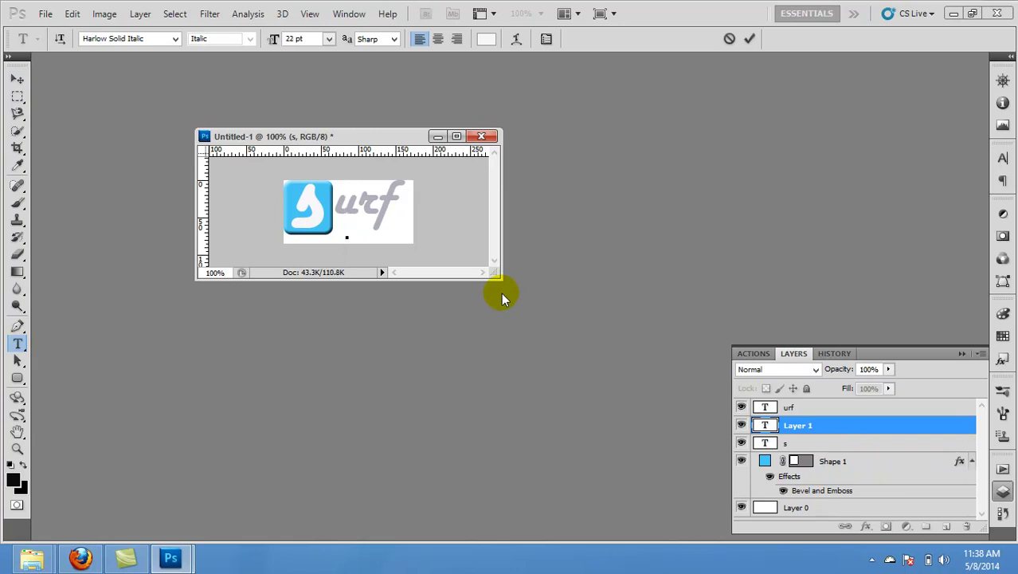
pyautogui.hotkey('ctrl', 'shift', ',')
pyautogui.hotkey('ctrl', 'shift', ',')
pyautogui.hotkey('ctrl', 'shift', ',')
pyautogui.hotkey('ctrl', 'shift', ',')
pyautogui.hotkey('ctrl', 'shift', ',')
pyautogui.hotkey('ctrl', 'shift', ',')
pyautogui.hotkey('ctrl', 'shift', ',')
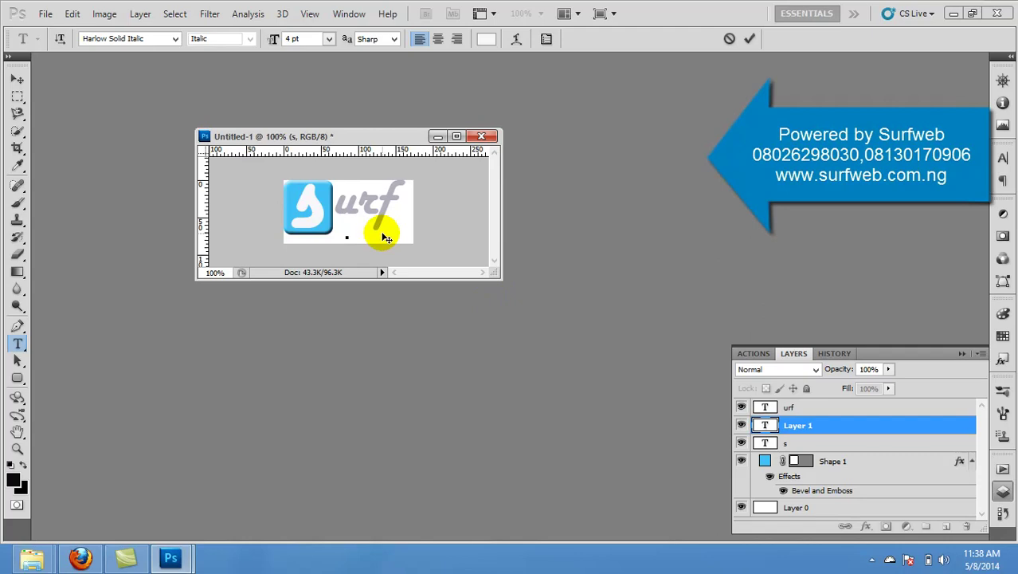
pyautogui.write('Surfweb')
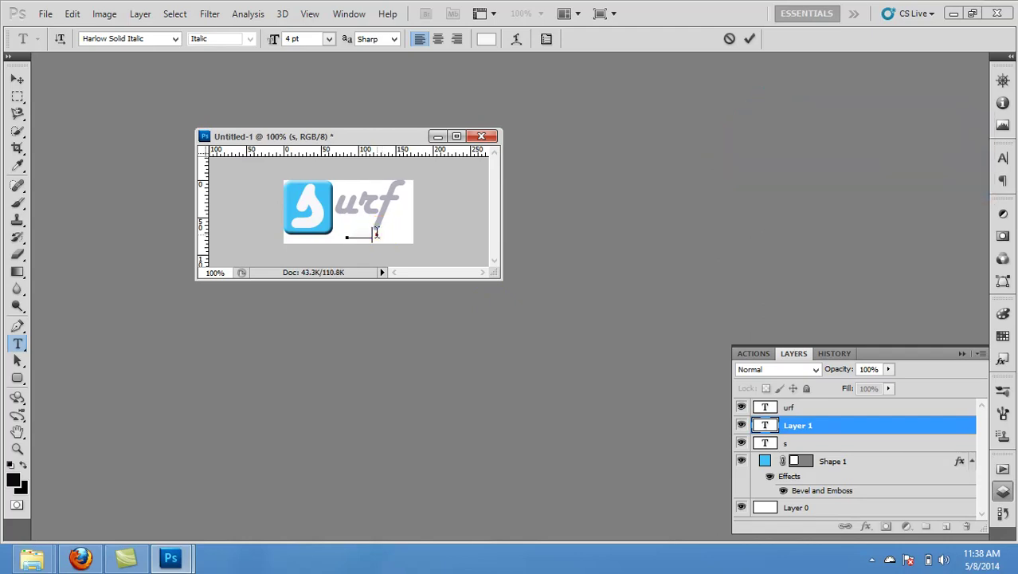
# Change the color of the text "Web" to the gray of "urf", #aeaebc.
pyautogui.moveTo(375, 237); pyautogui.dragTo(343, 234)
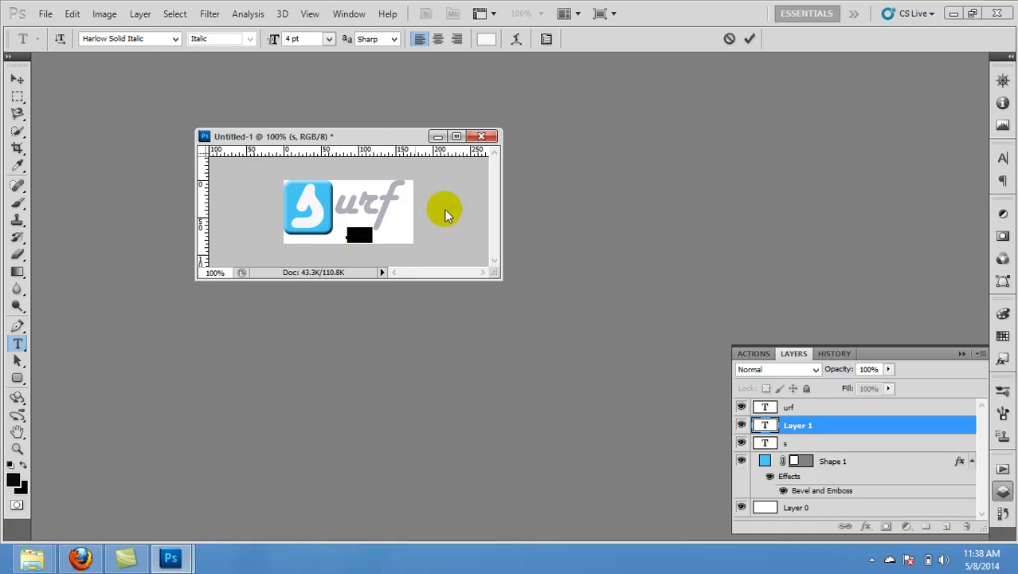
pyautogui.click(487, 39)
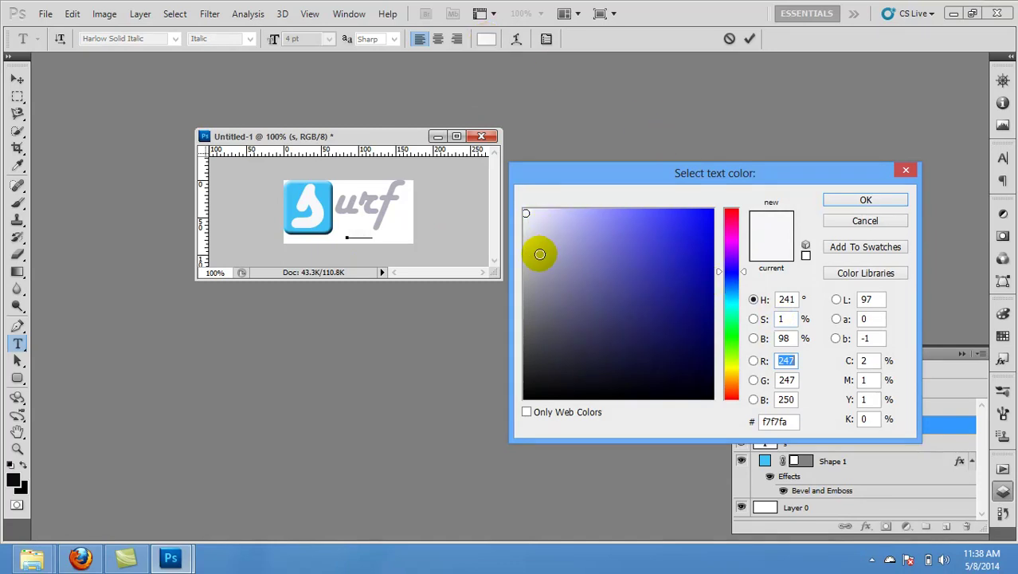
pyautogui.click(390, 197)
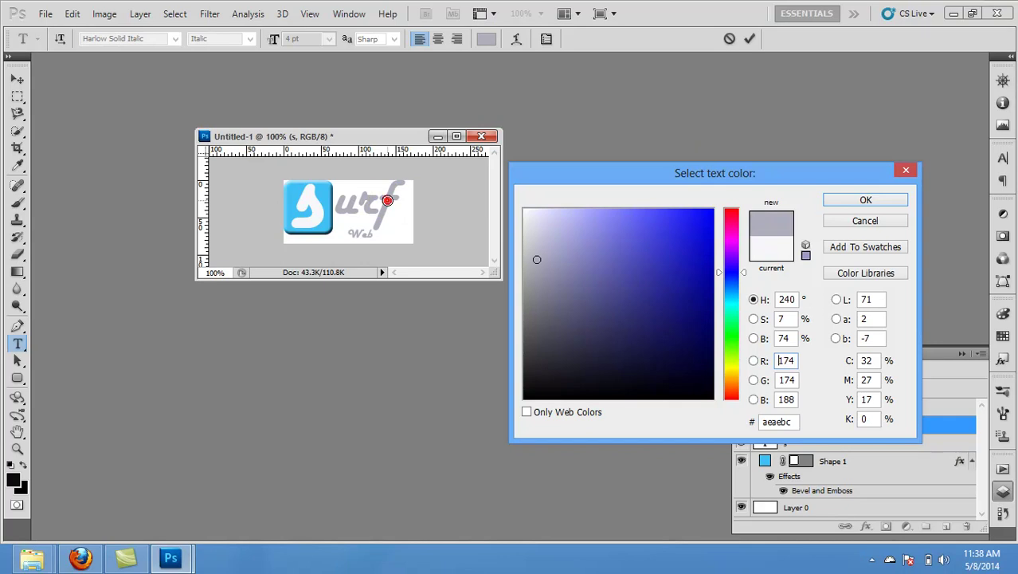
pyautogui.click(863, 200)
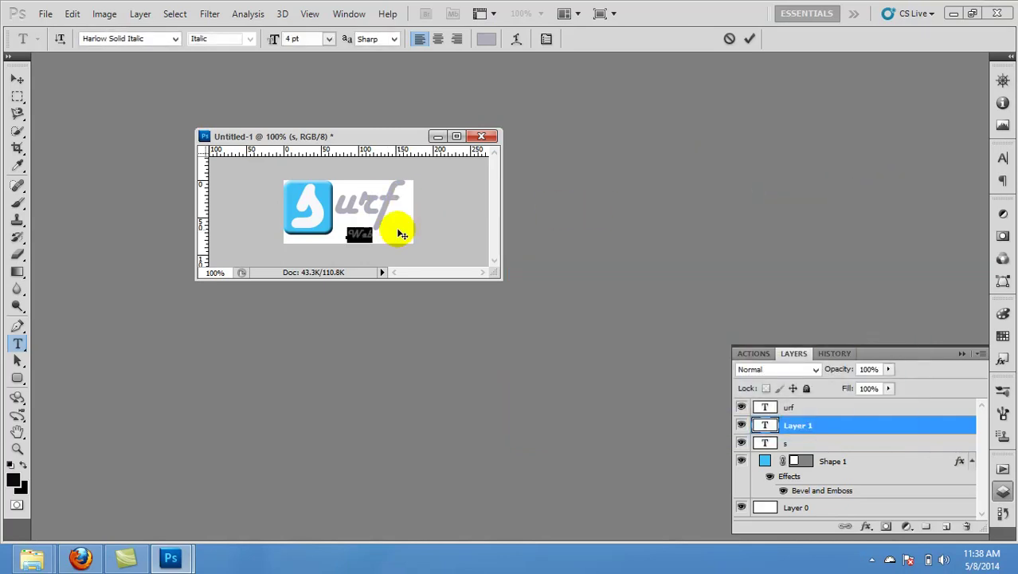
# Enlarge the text "Web" to 8 pt and keep its mixed-case lettering.
pyautogui.hotkey('ctrl', 'shift', '.')
pyautogui.hotkey('ctrl', 'shift', '.')
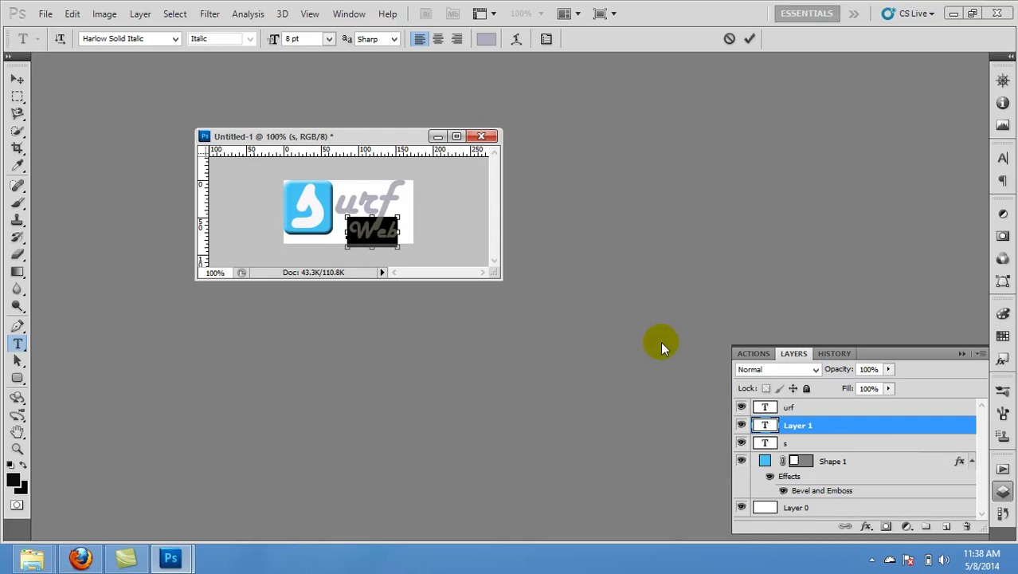
pyautogui.hotkey('ctrl', 't')
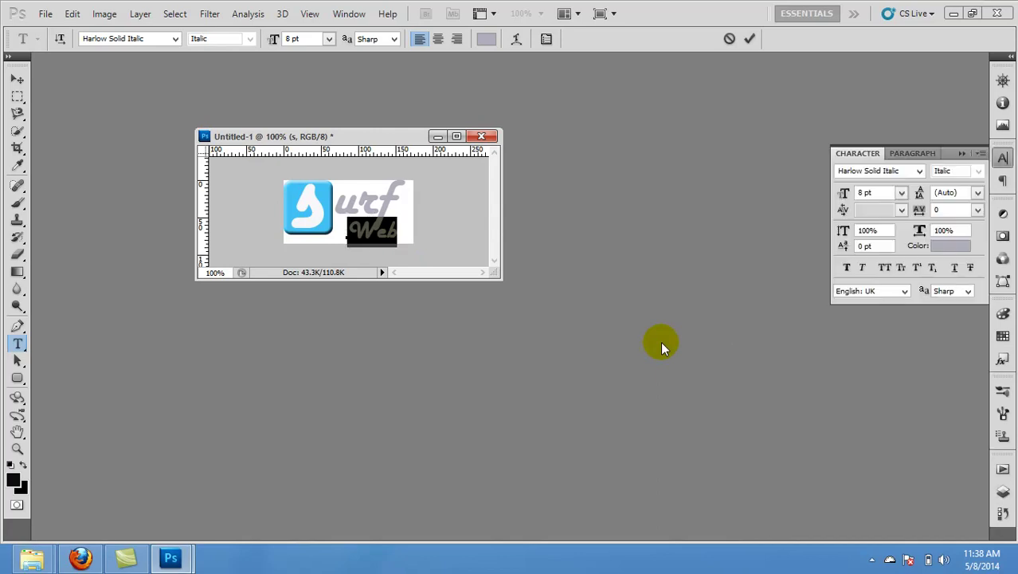
pyautogui.click(885, 268)
pyautogui.click(884, 269)
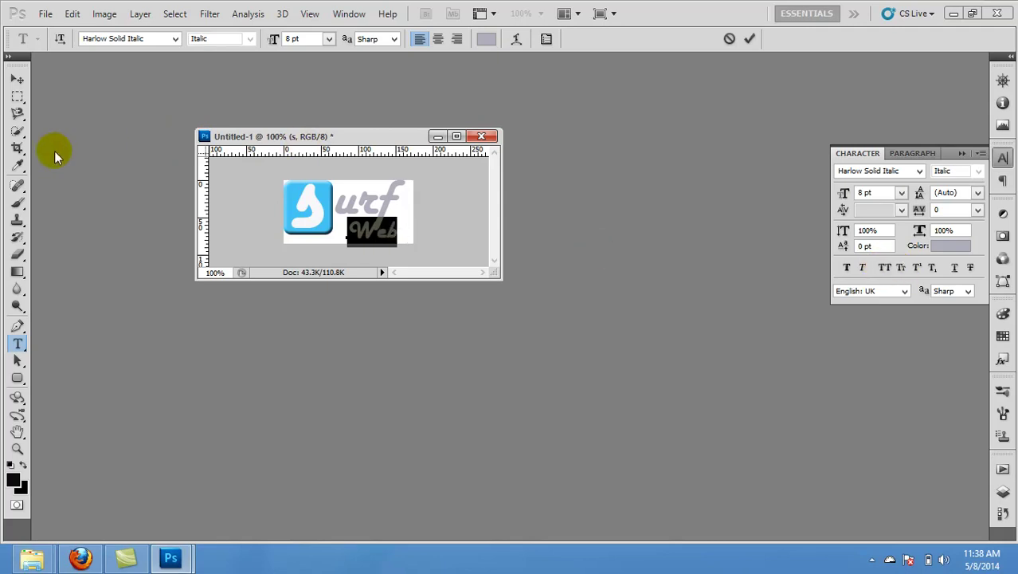
# Fine-tune the position of the text "Web" so it sits below "urf" within the canvas's lower edge.
pyautogui.click(16, 81)
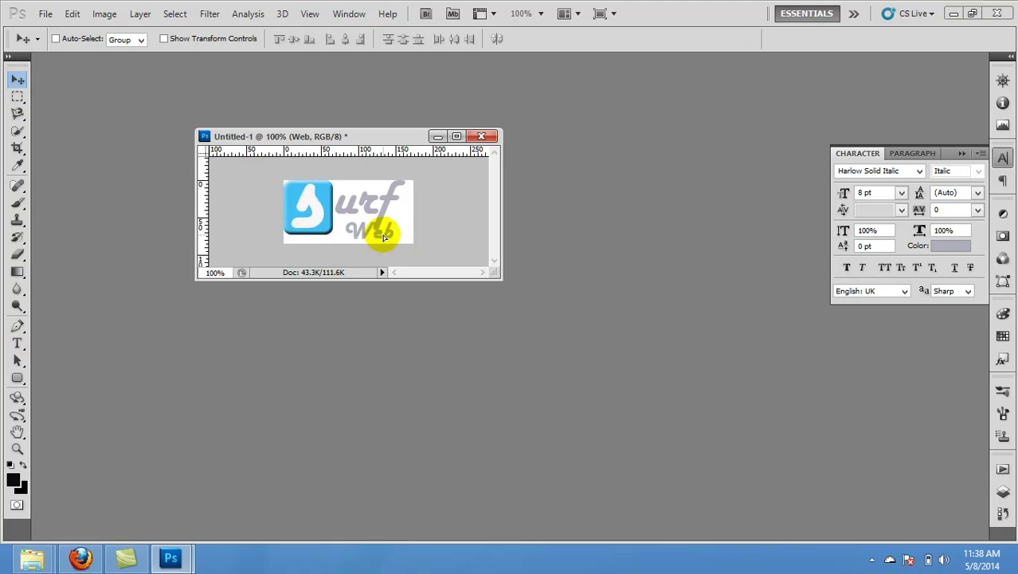
pyautogui.moveTo(385, 238); pyautogui.dragTo(383, 240)
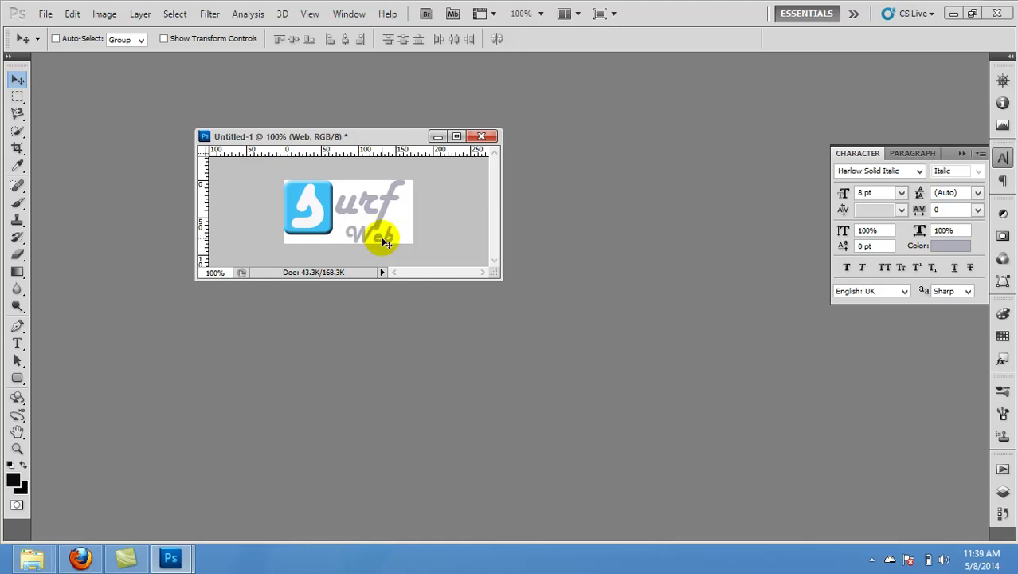
pyautogui.press('Up')
pyautogui.press('Up')
pyautogui.press('Up')
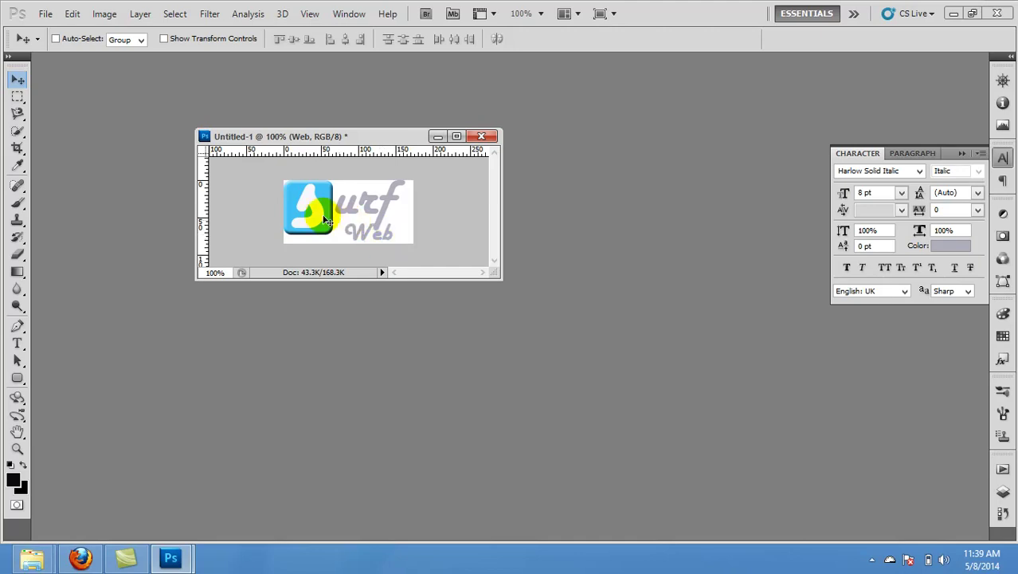
# Lower the blue square and its letter "s" so both sit about vertically centered in the canvas.
pyautogui.click(1003, 491)
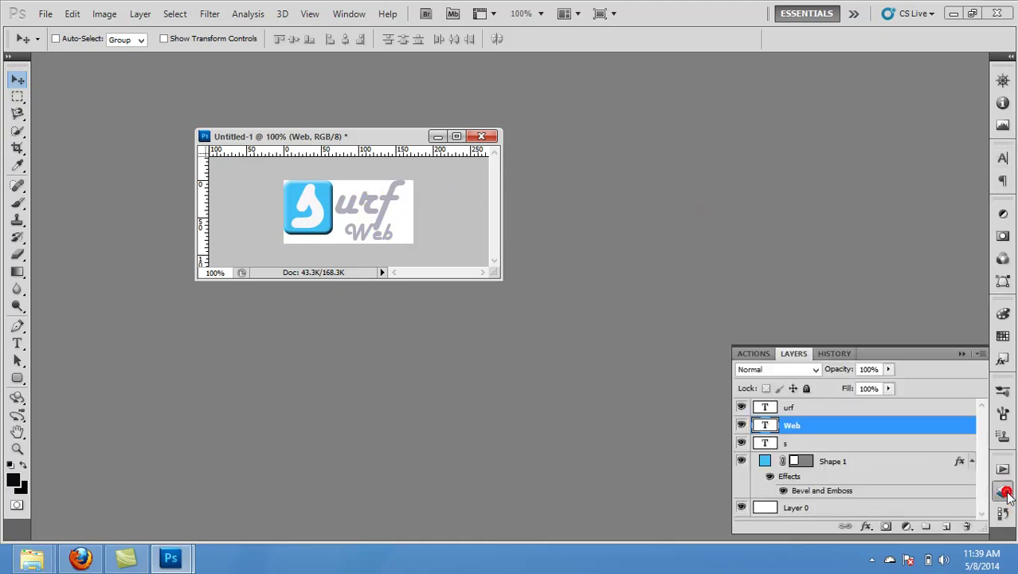
pyautogui.click(765, 459)
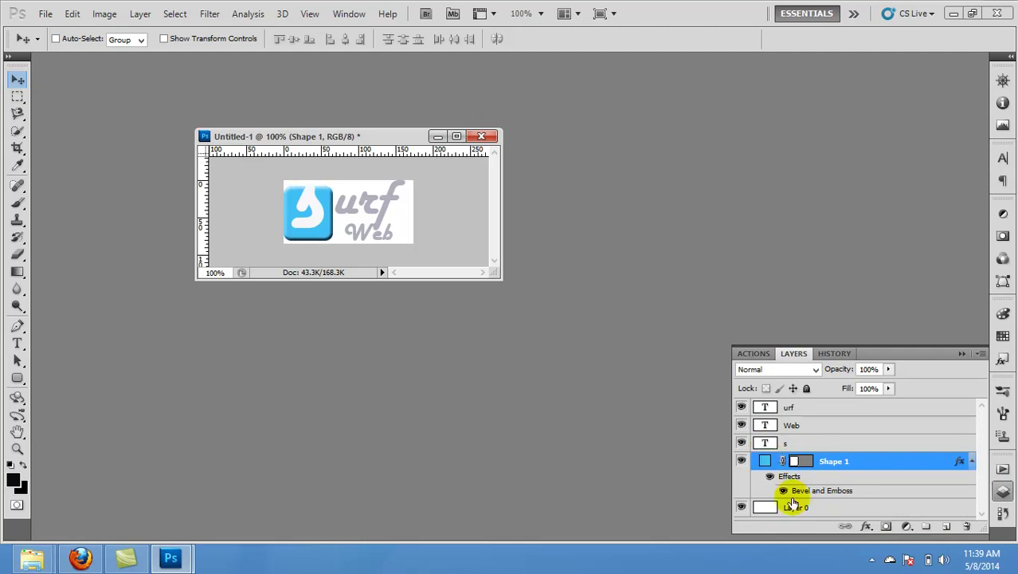
pyautogui.click(786, 444)
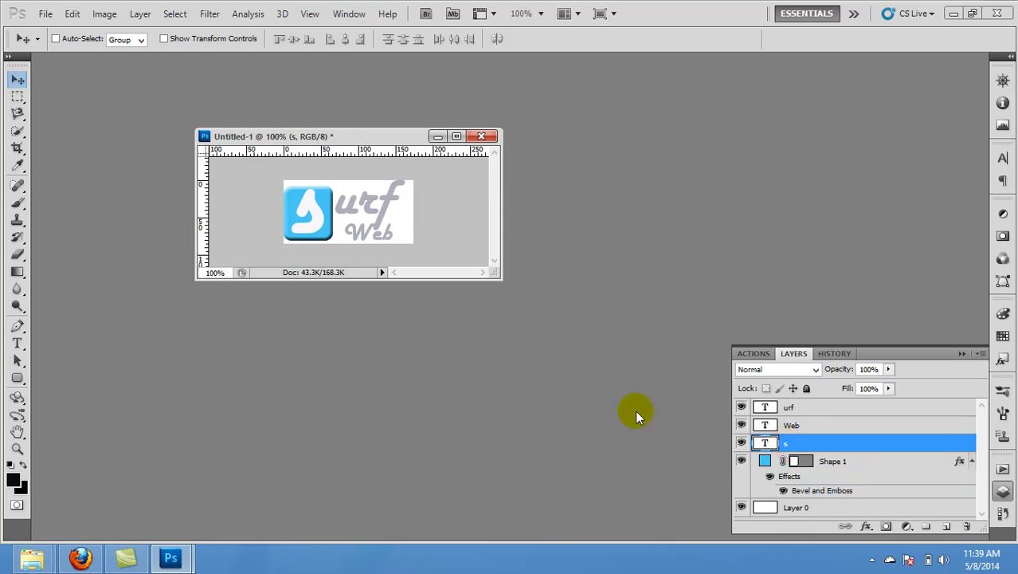
pyautogui.click(626, 405)
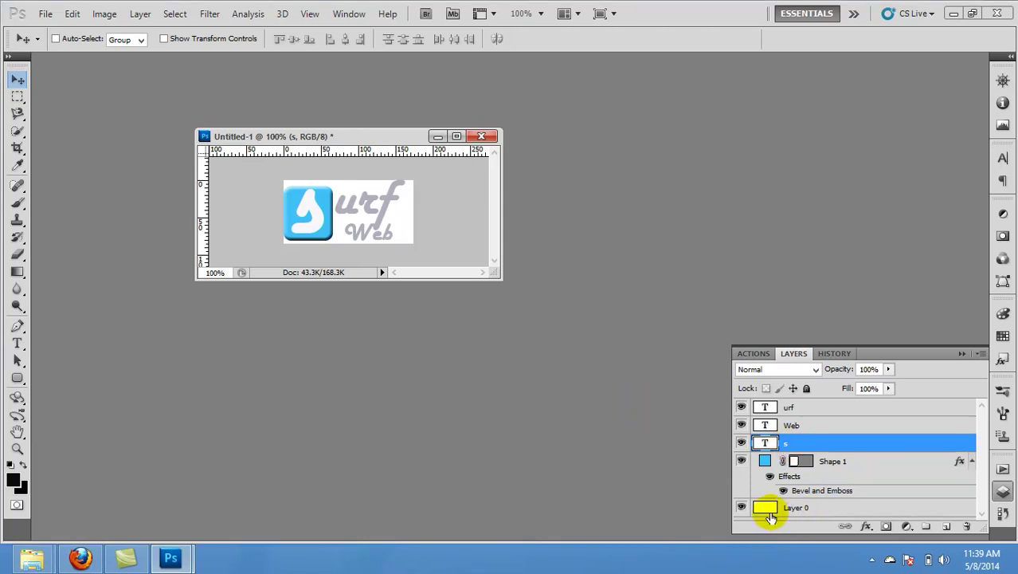
# Compare the logo with and without its white background by toggling the visibility of Layer 0.
pyautogui.click(742, 507)
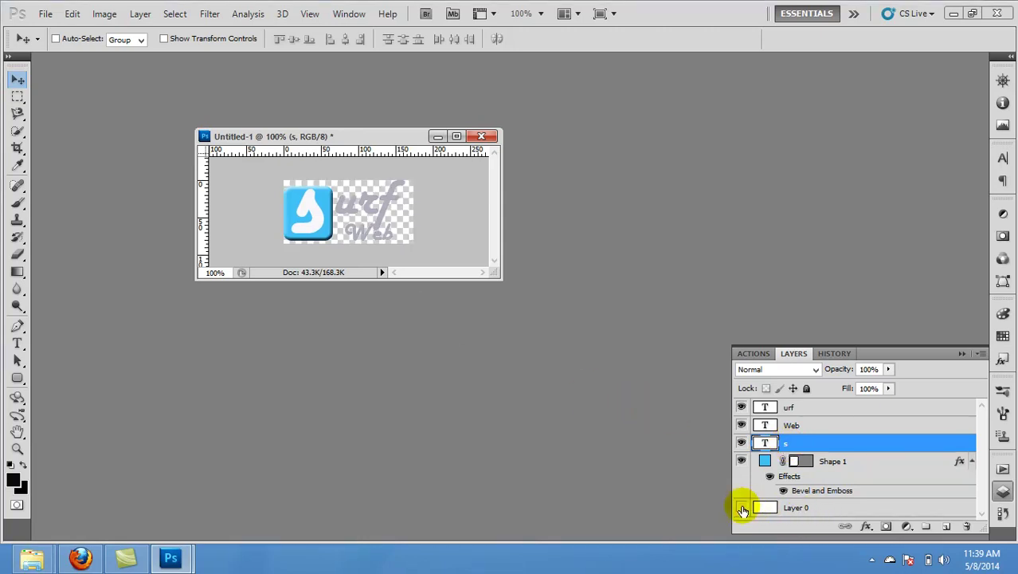
pyautogui.click(742, 507)
pyautogui.click(741, 508)
pyautogui.click(741, 508)
pyautogui.click(742, 507)
pyautogui.click(742, 507)
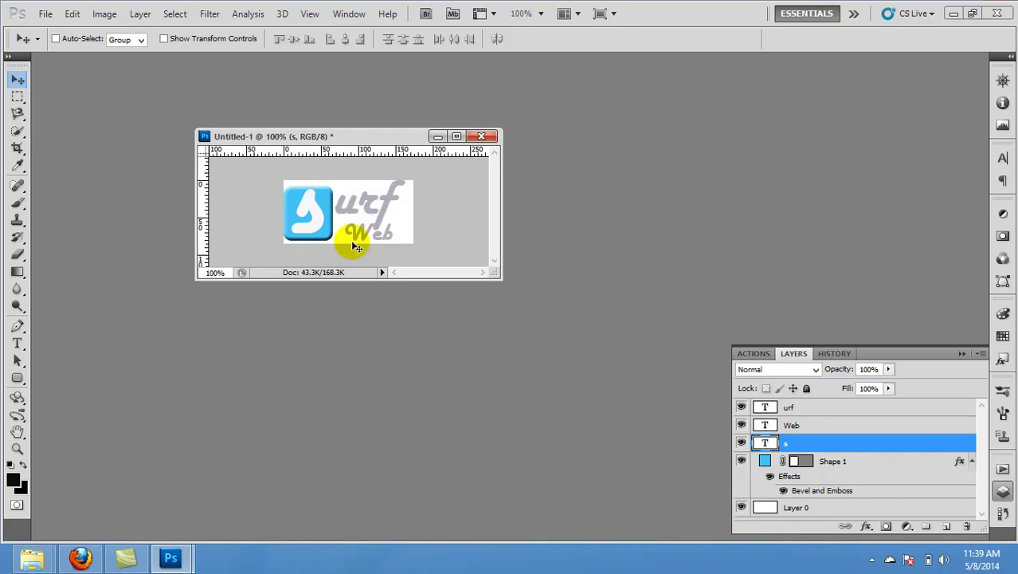
pyautogui.click(45, 15)
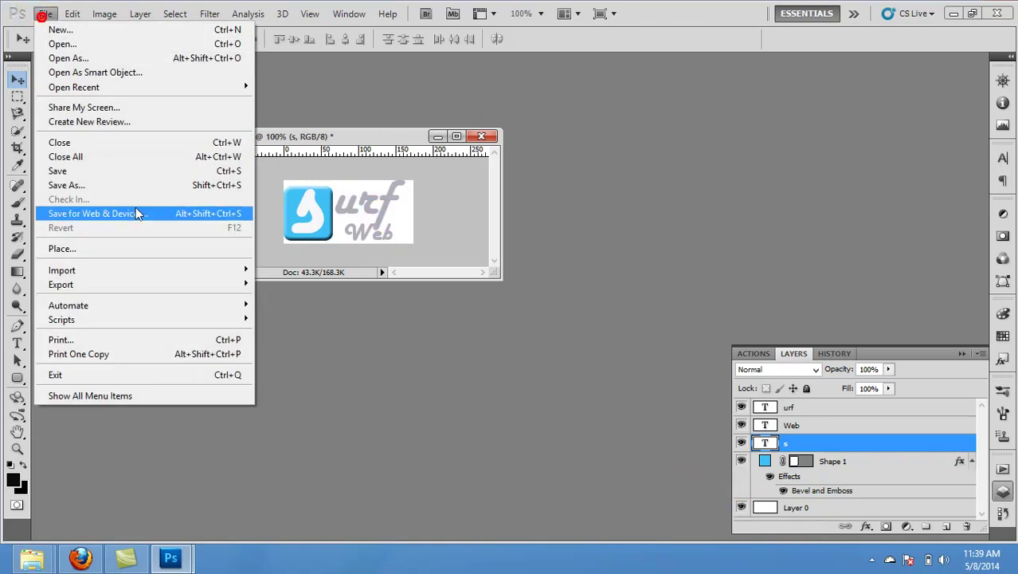
pyautogui.click(132, 220)
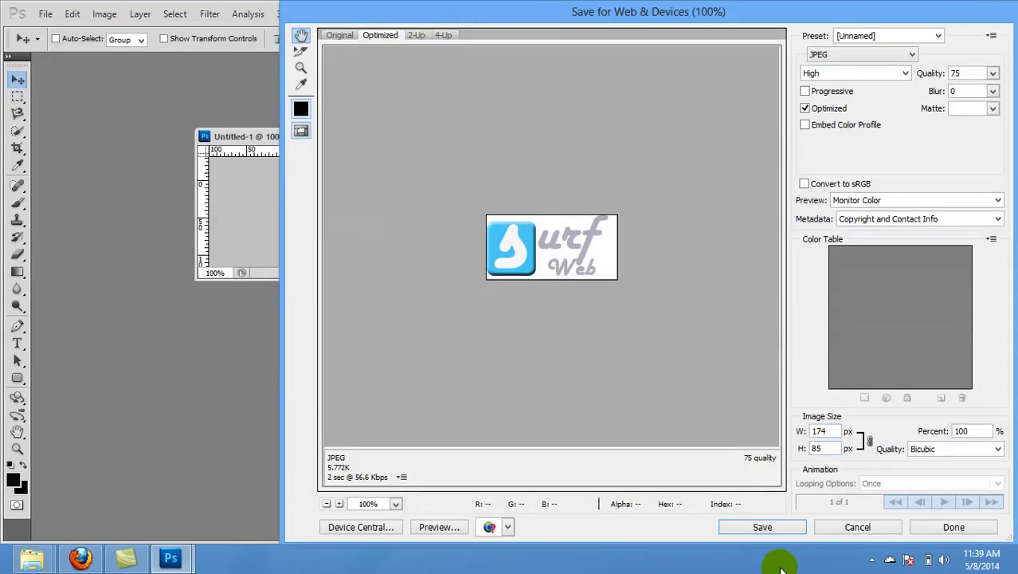
pyautogui.click(831, 531)
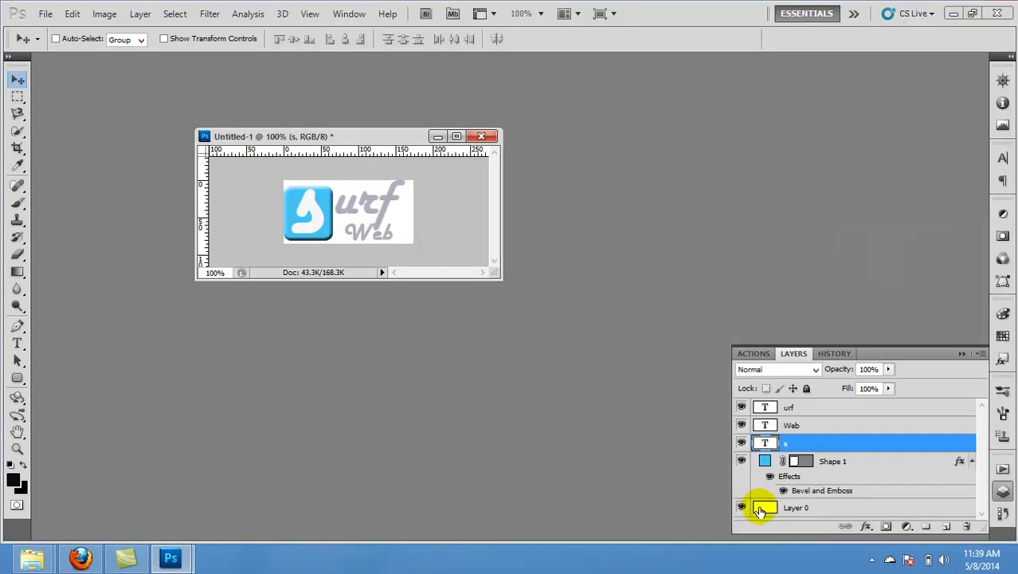
# Hide Layer 0 and set up a Save for Web export of the logo in PNG-8 format.
pyautogui.click(742, 507)
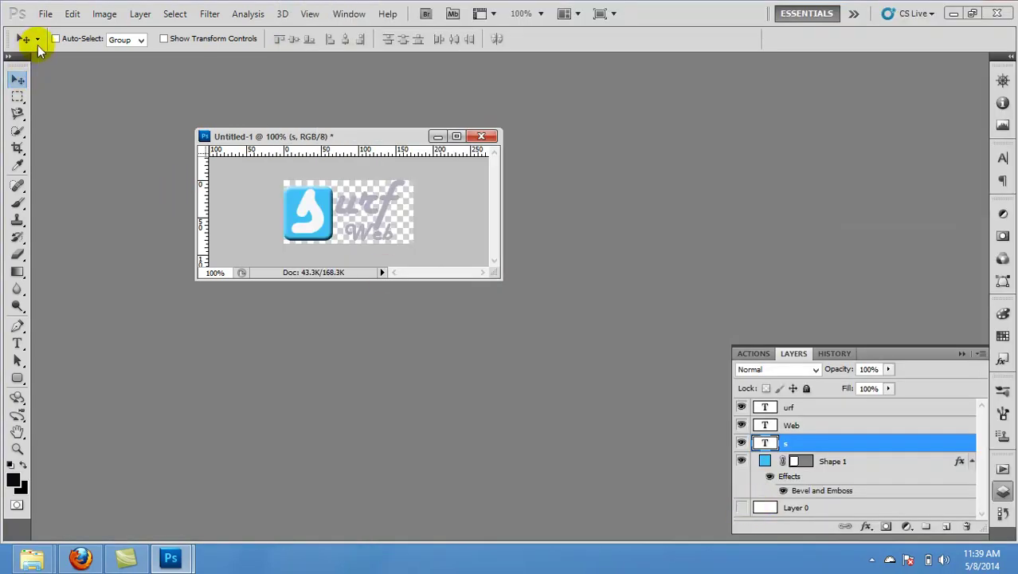
pyautogui.click(46, 15)
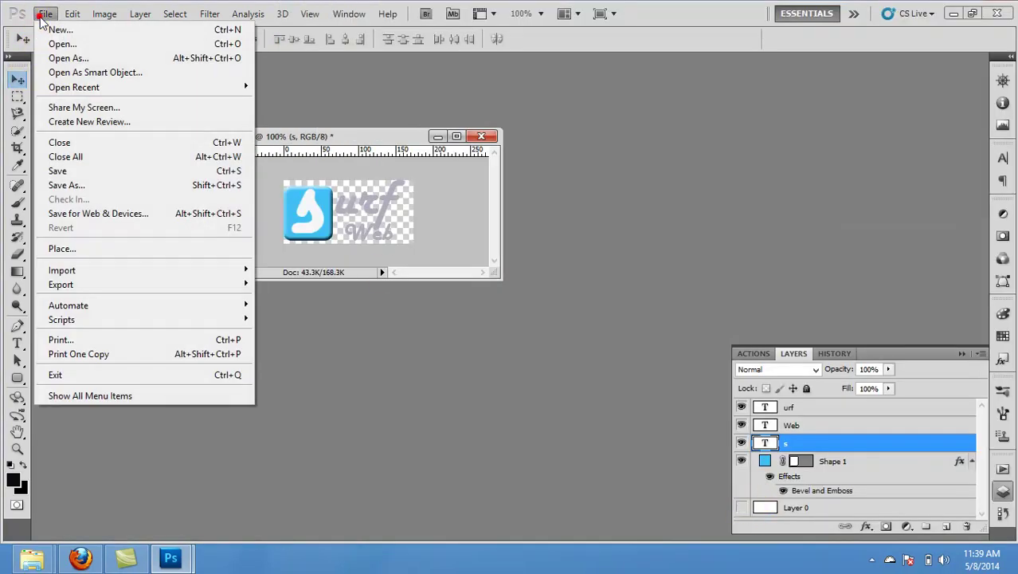
pyautogui.click(88, 216)
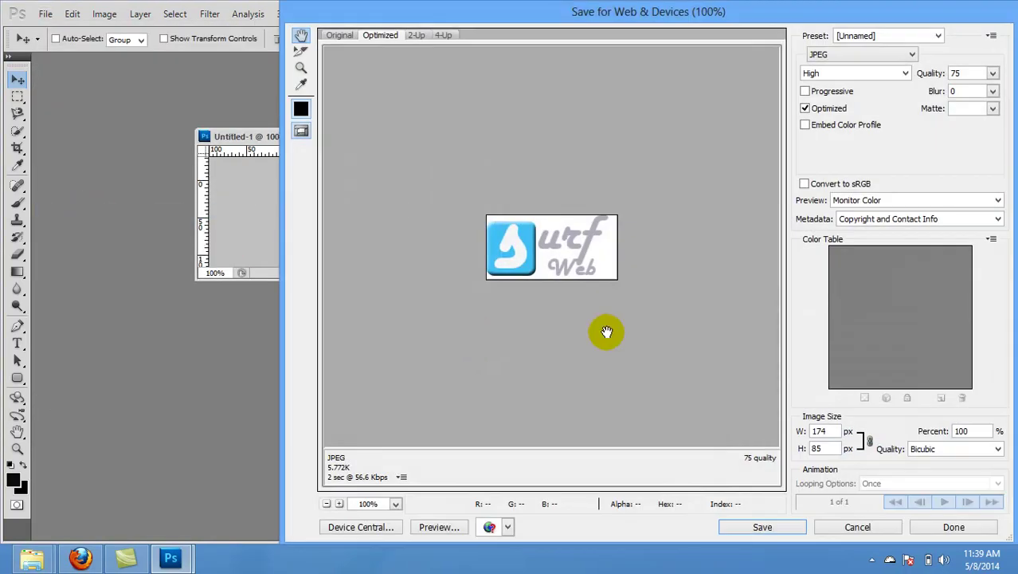
pyautogui.click(871, 54)
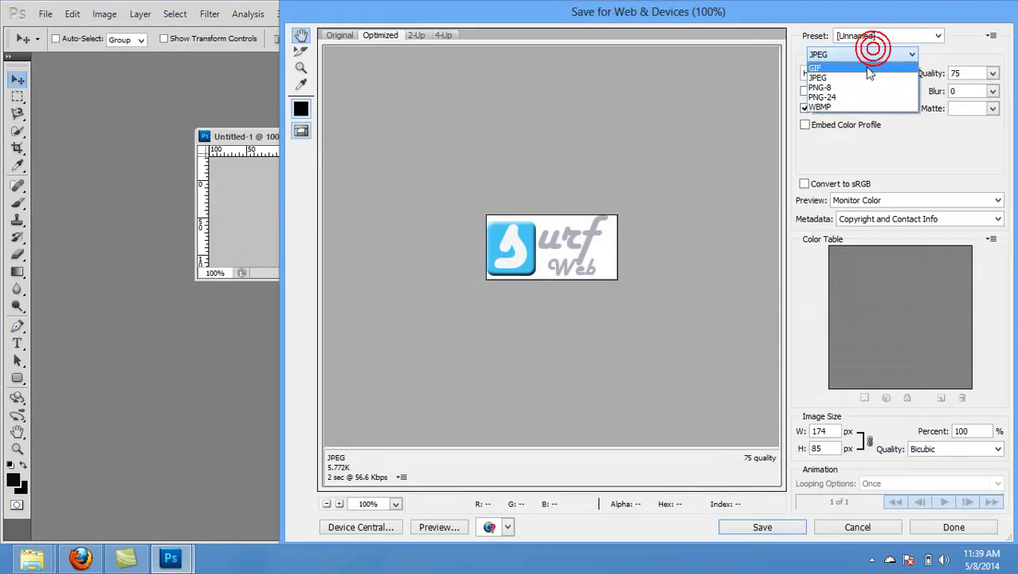
pyautogui.click(845, 88)
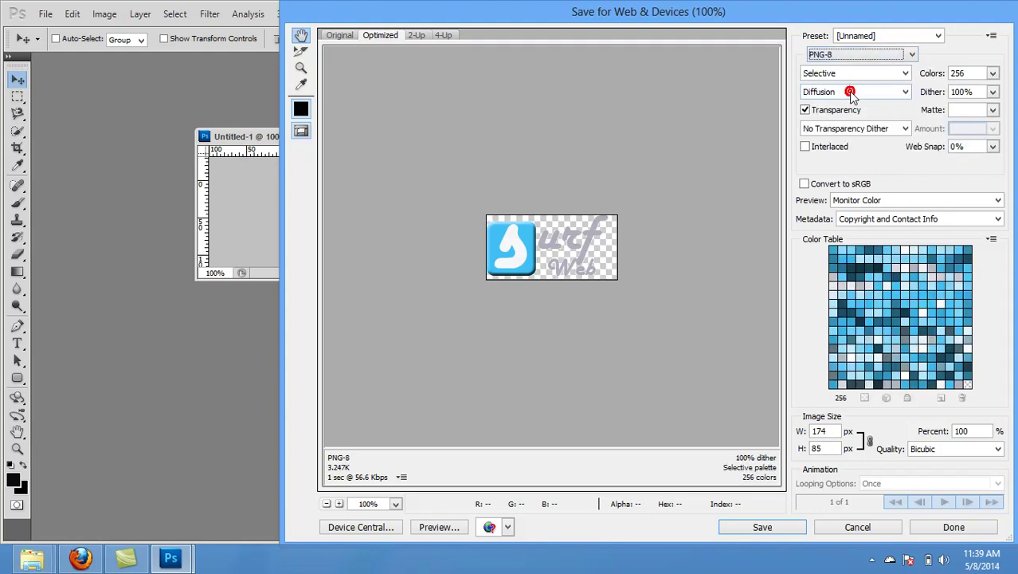
# Save the optimized image to the Desktop with the file name "logo".
pyautogui.click(777, 529)
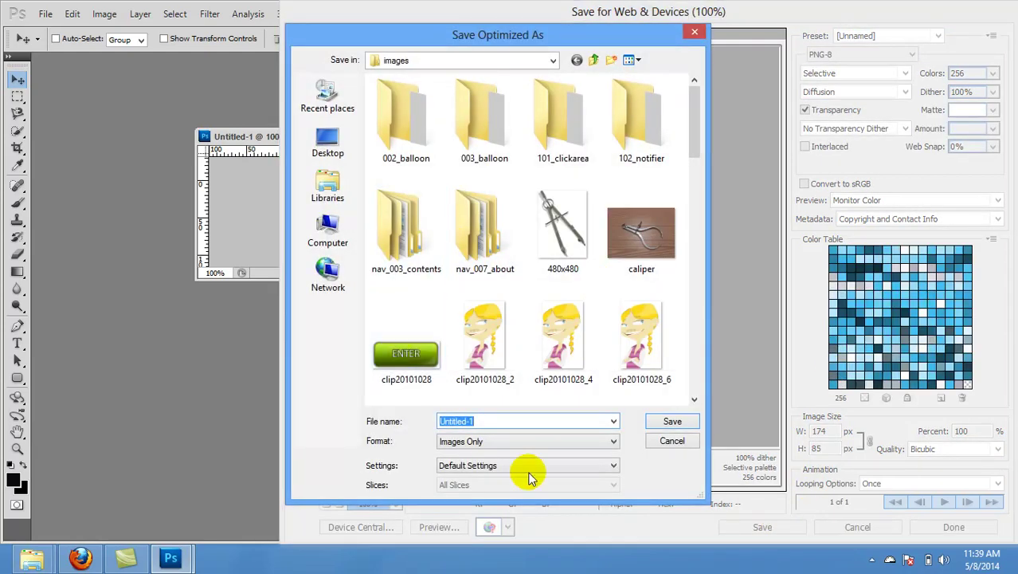
pyautogui.click(322, 141)
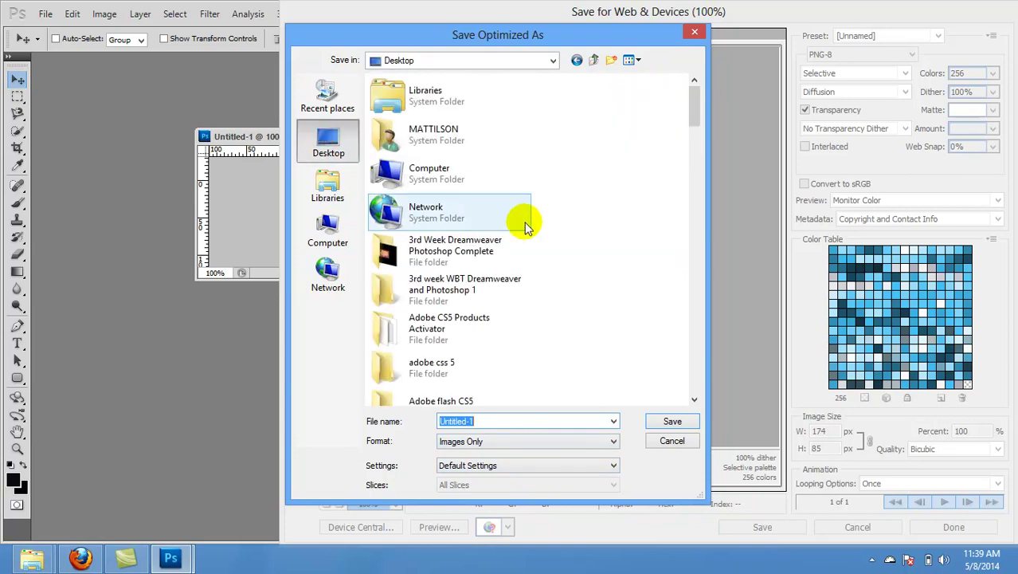
pyautogui.write('lo')
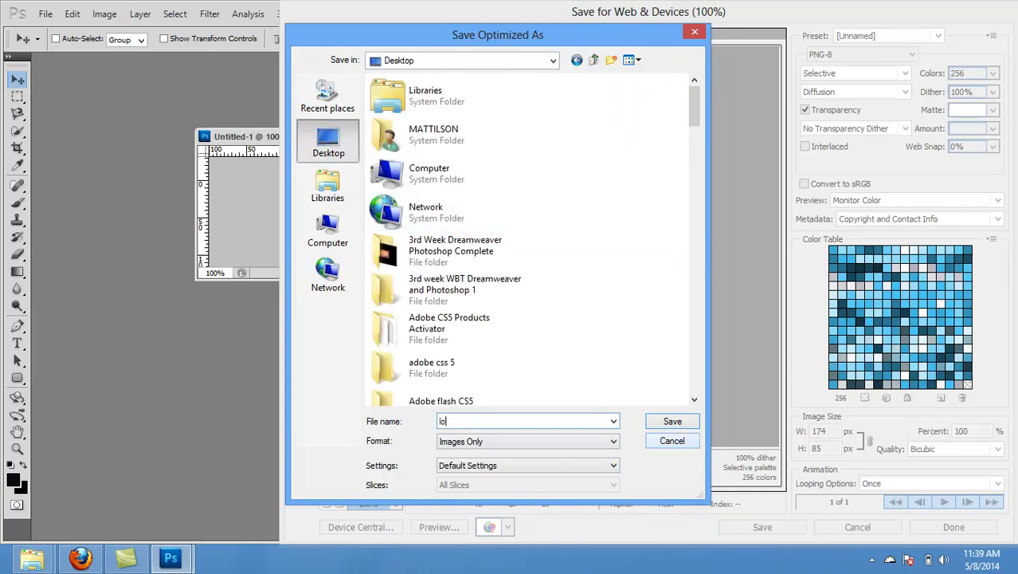
pyautogui.write('fo')
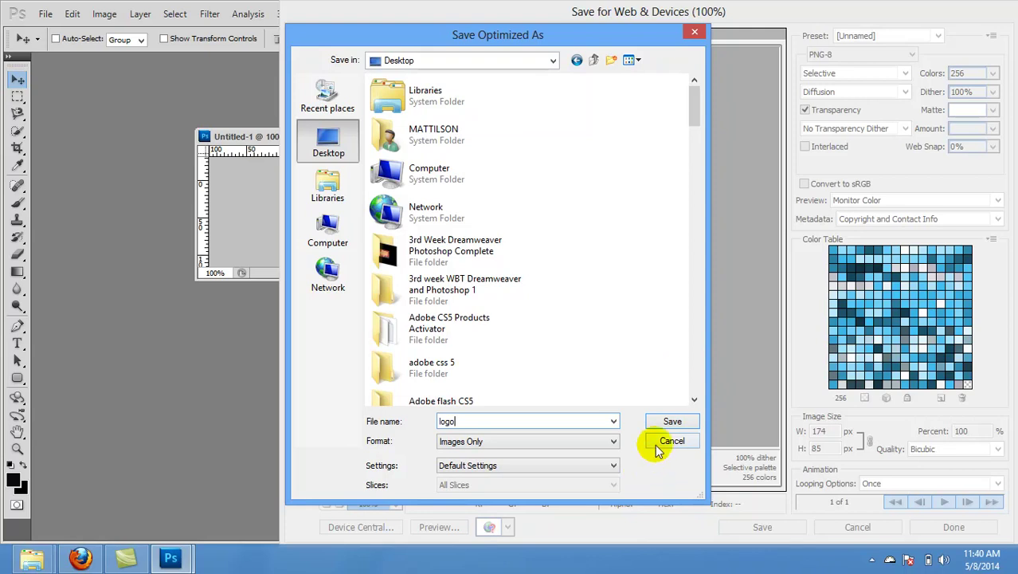
pyautogui.click(668, 421)
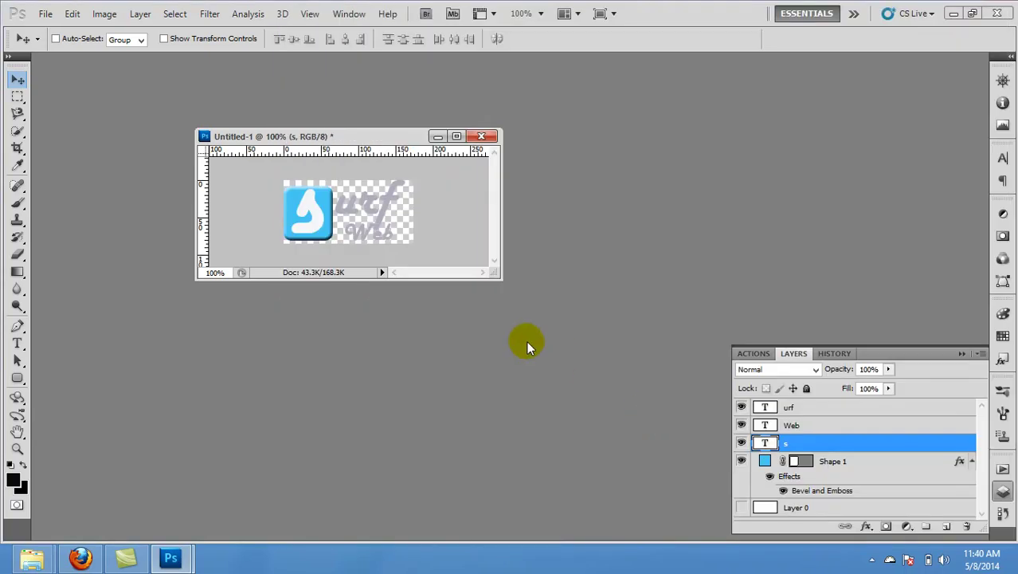
# Switch to Firefox and open the General section of the Boulevard theme's General Settings.
pyautogui.press('super+d')
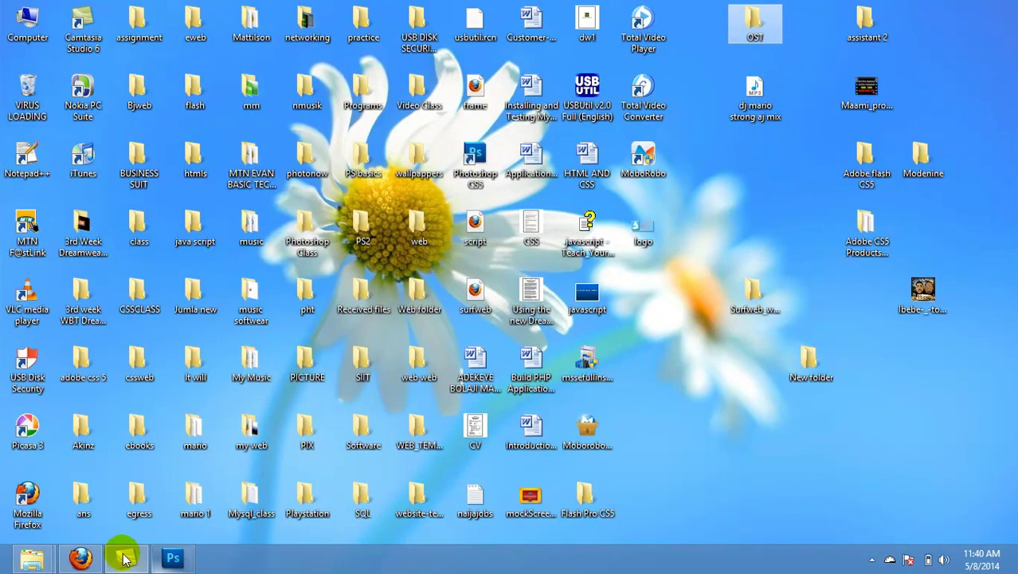
pyautogui.click(83, 557)
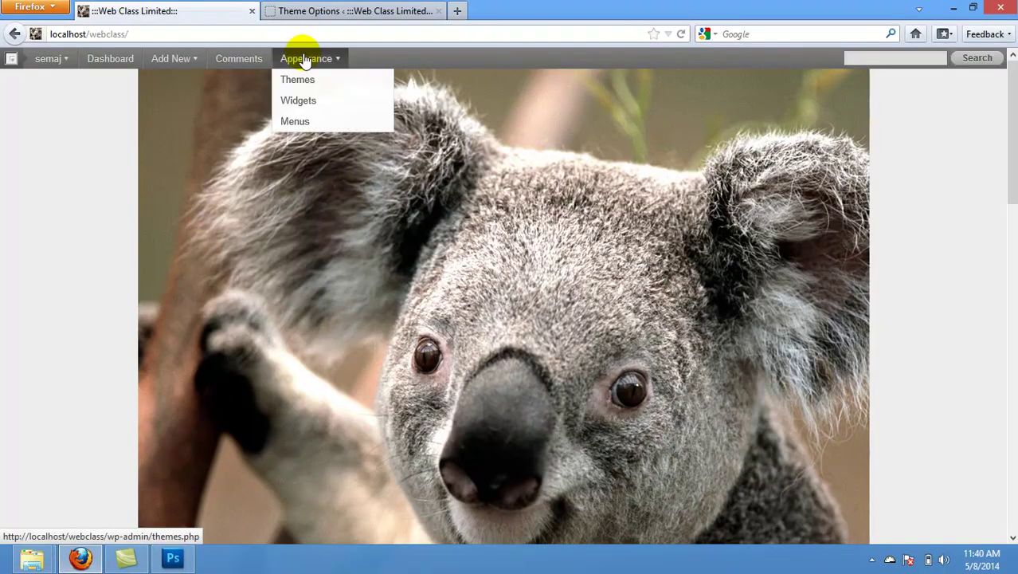
pyautogui.click(333, 13)
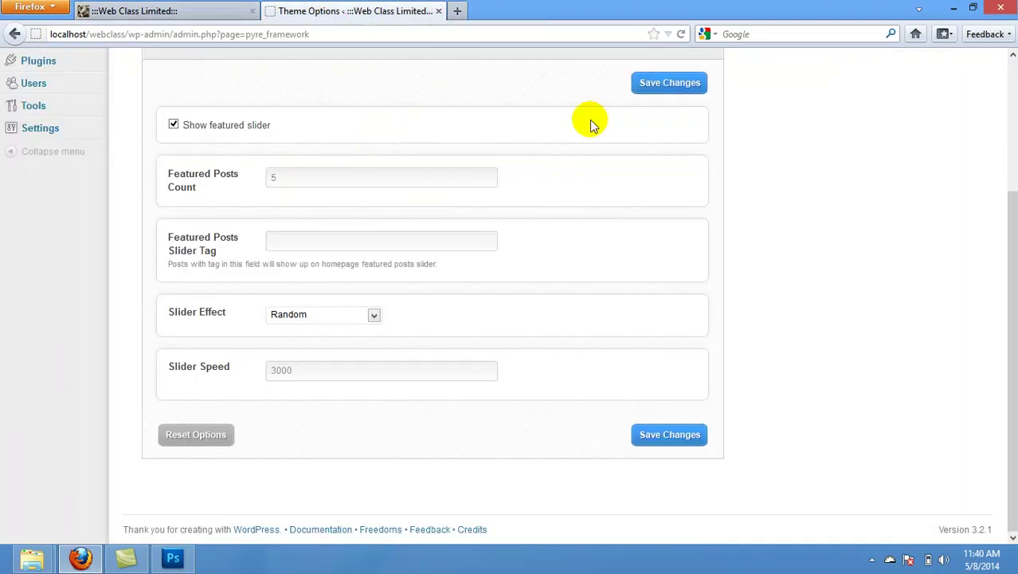
pyautogui.moveTo(1013, 279); pyautogui.dragTo(1004, 99)
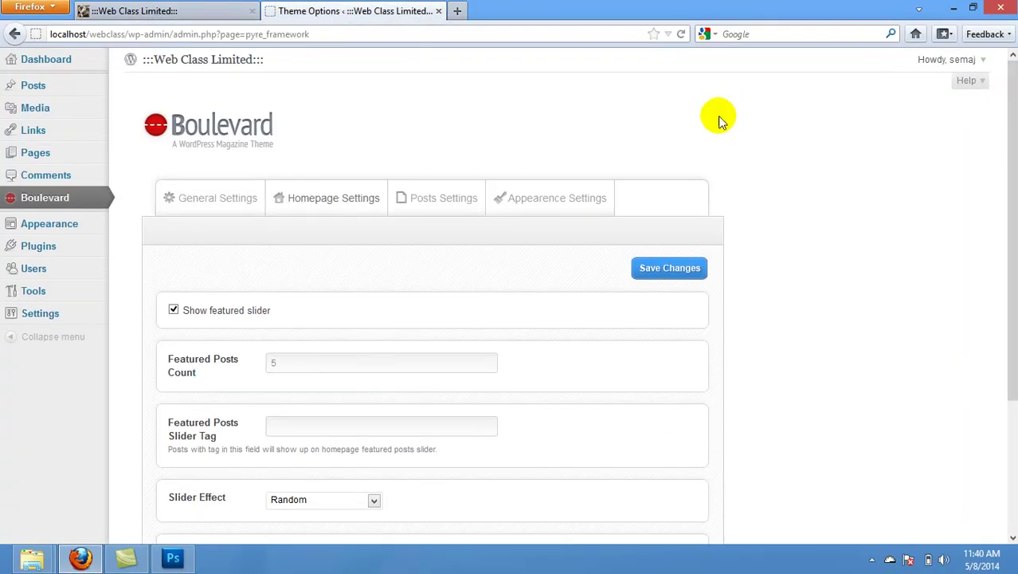
pyautogui.click(303, 197)
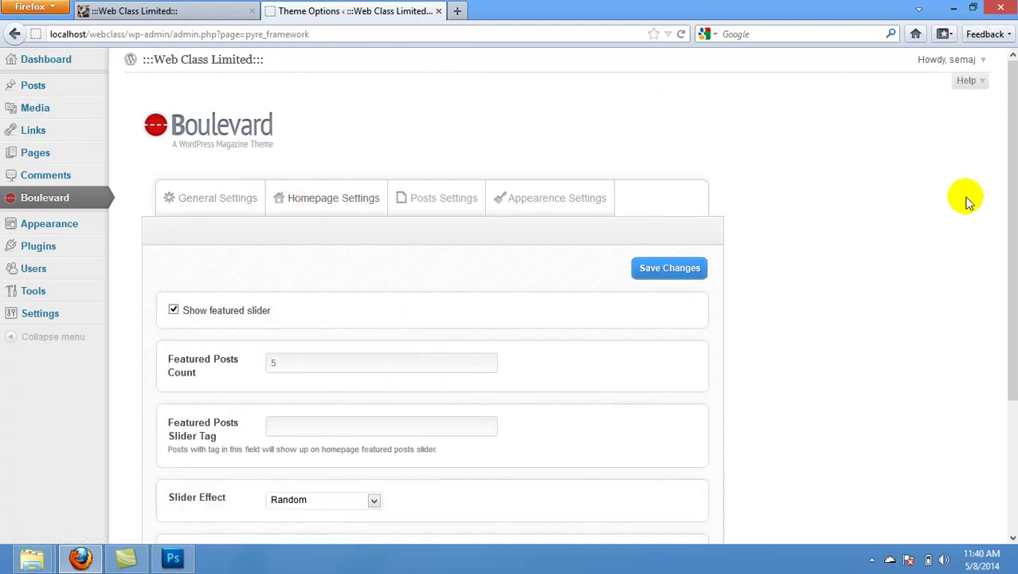
pyautogui.click(214, 198)
pyautogui.click(195, 229)
pyautogui.click(183, 232)
# Upload the "logo" PNG file from the Desktop as the theme's logo.
pyautogui.click(454, 343)
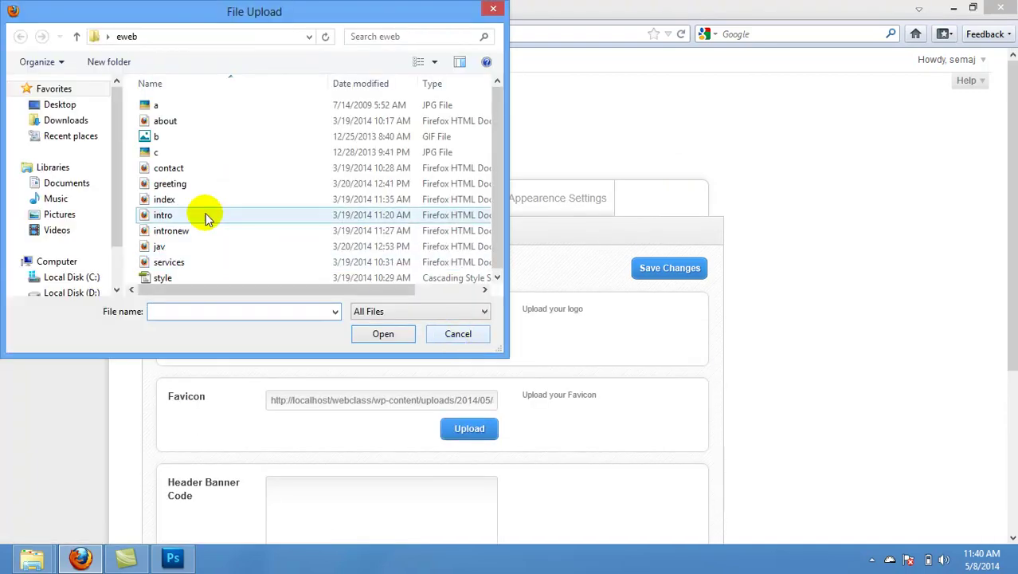
pyautogui.click(58, 108)
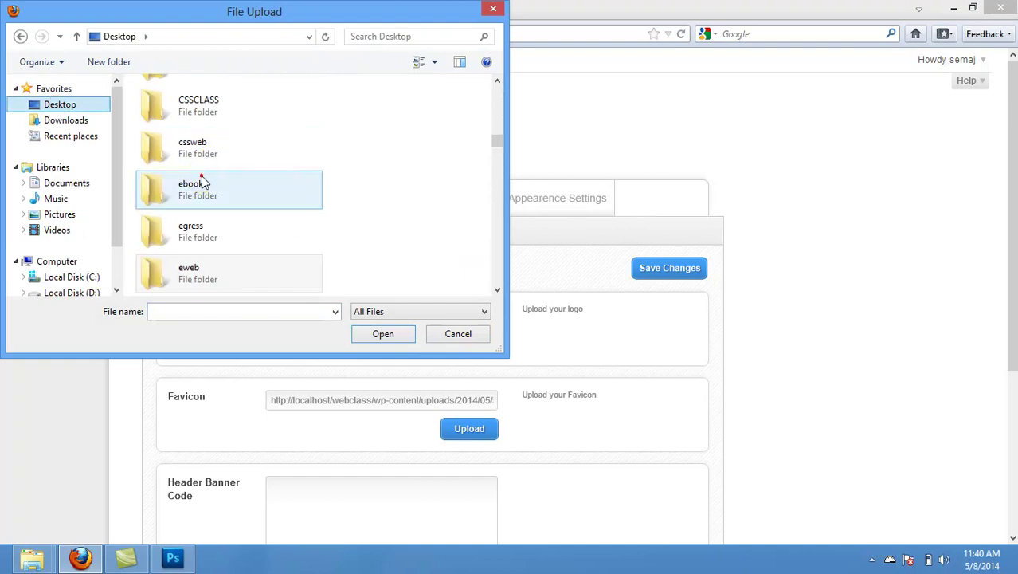
pyautogui.click(200, 178)
pyautogui.scroll(-3, 203, 181)
pyautogui.scroll(-5, 203, 181)
pyautogui.click(200, 181)
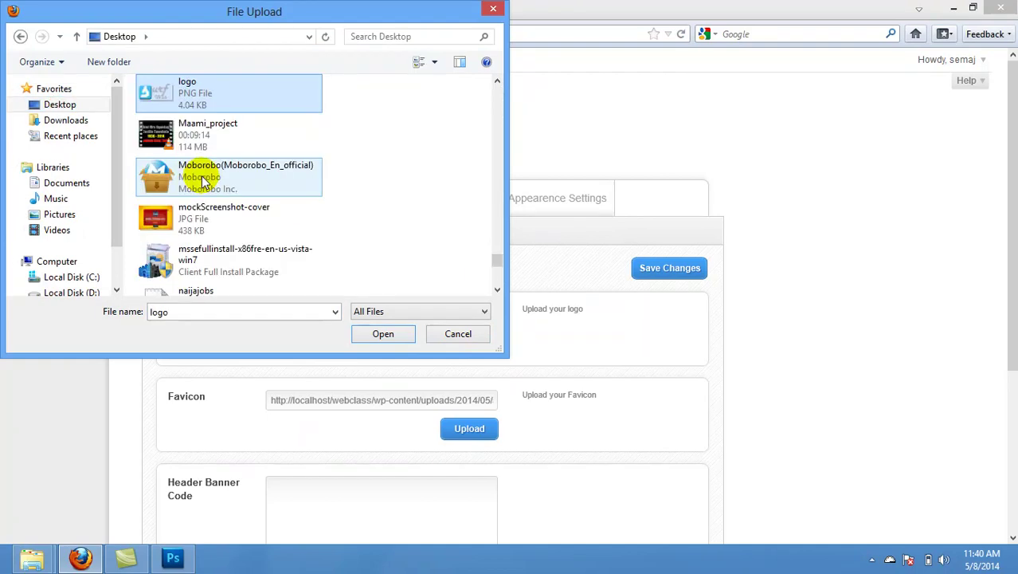
pyautogui.doubleClick(173, 93)
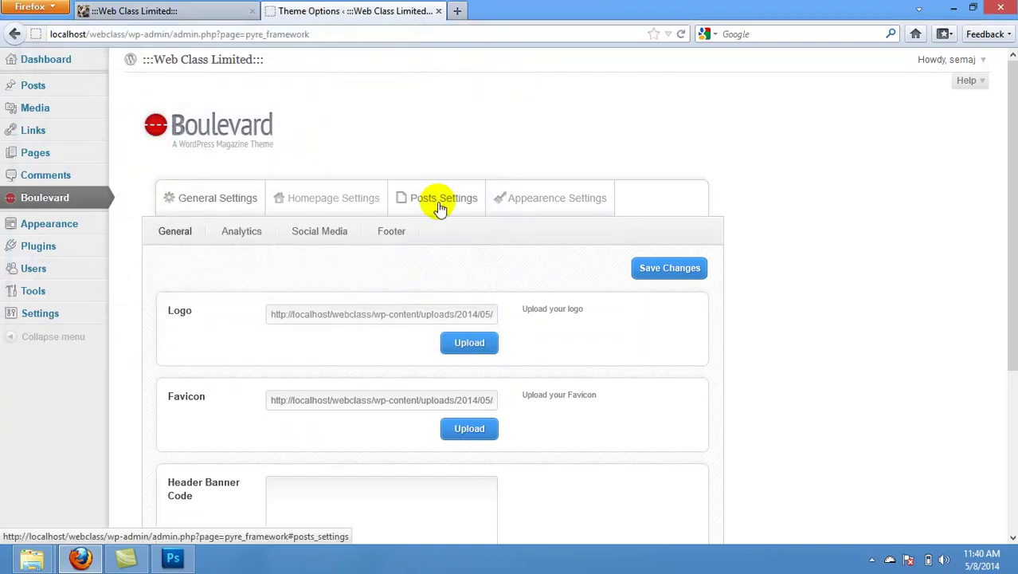
pyautogui.click(465, 348)
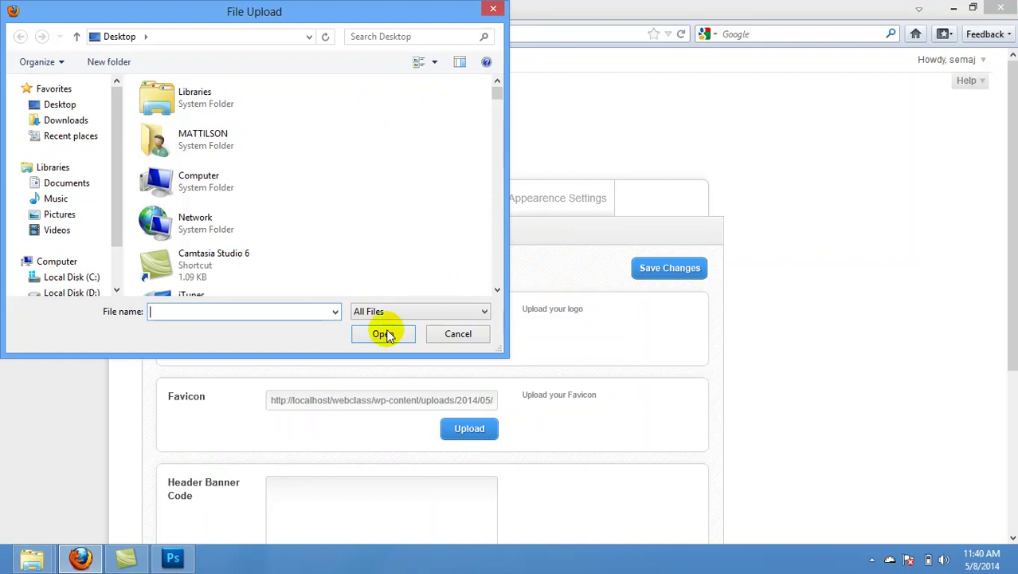
pyautogui.click(493, 11)
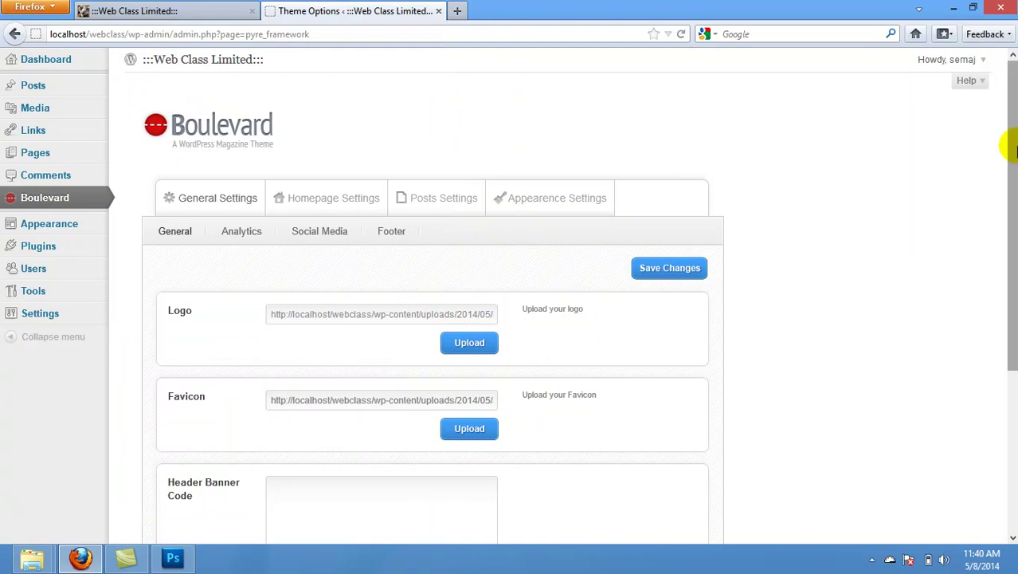
# Upload the "logo" PNG file from the Desktop as the favicon and save the theme option changes.
pyautogui.scroll(-2, 1007, 145)
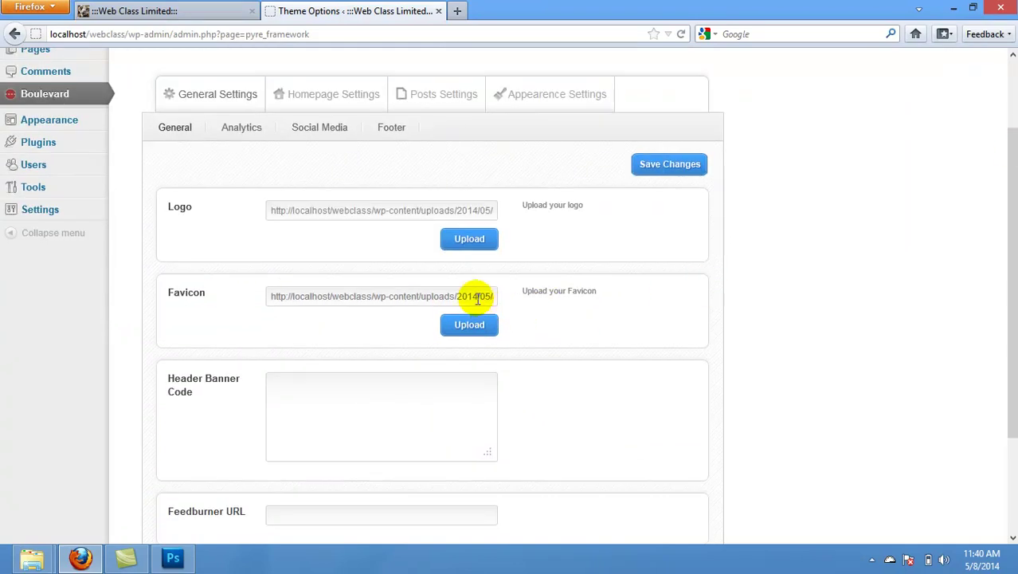
pyautogui.click(469, 323)
pyautogui.click(196, 179)
pyautogui.write('logo')
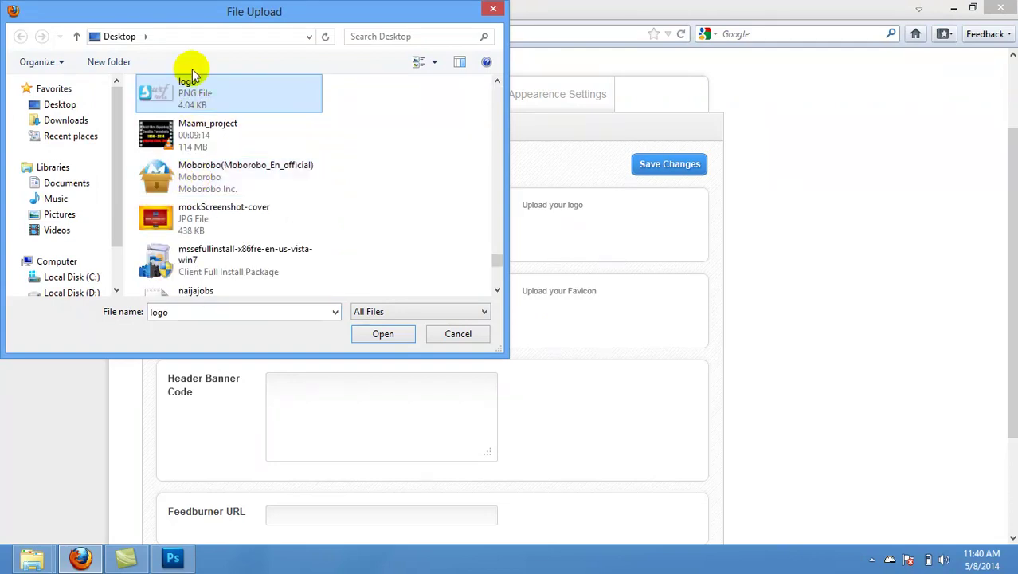
pyautogui.doubleClick(189, 94)
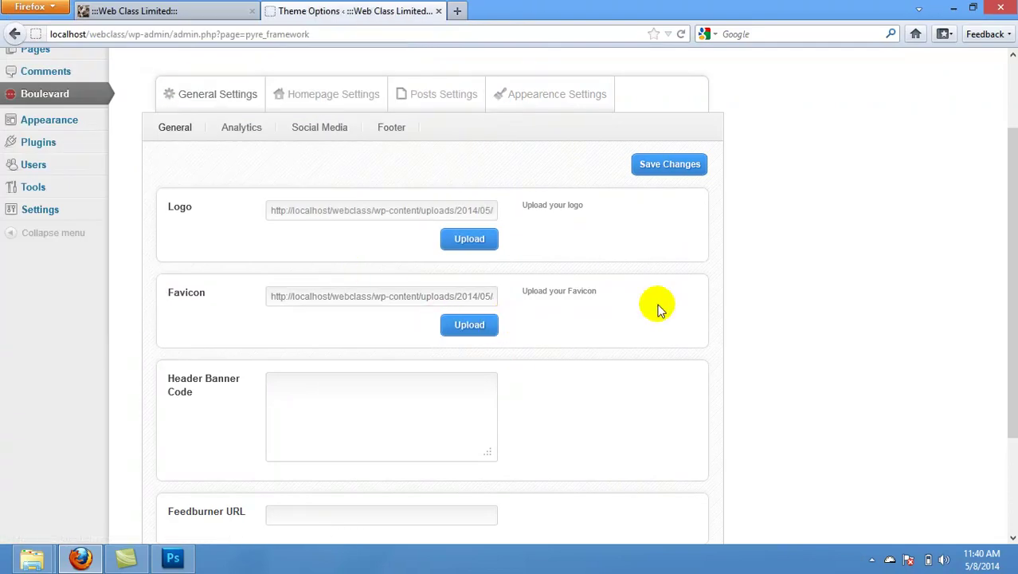
pyautogui.scroll(-2, 1008, 285)
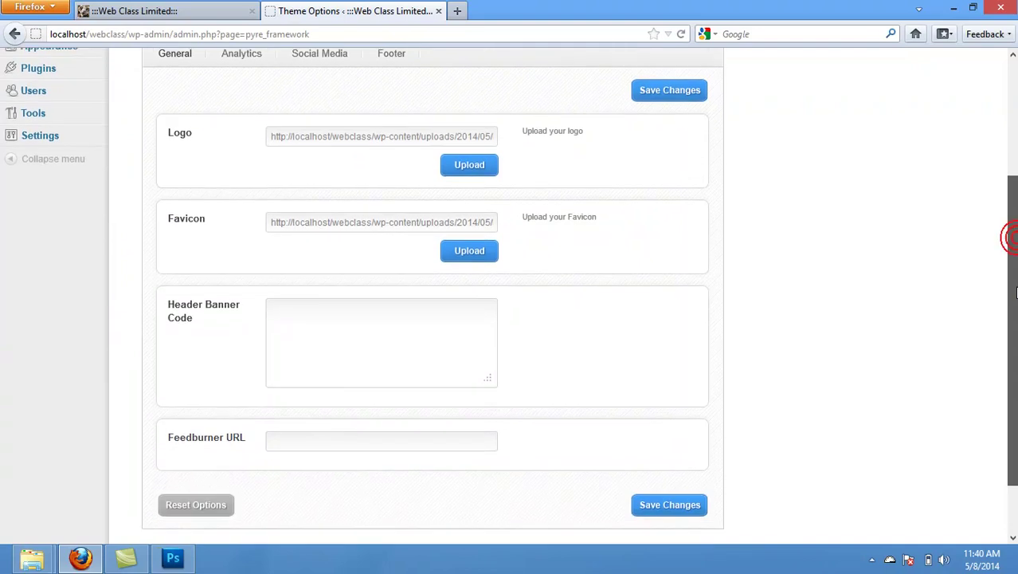
pyautogui.click(661, 88)
# Reload the localhost/webclass homepage and examine its new logo, favicon and page layout.
pyautogui.click(151, 10)
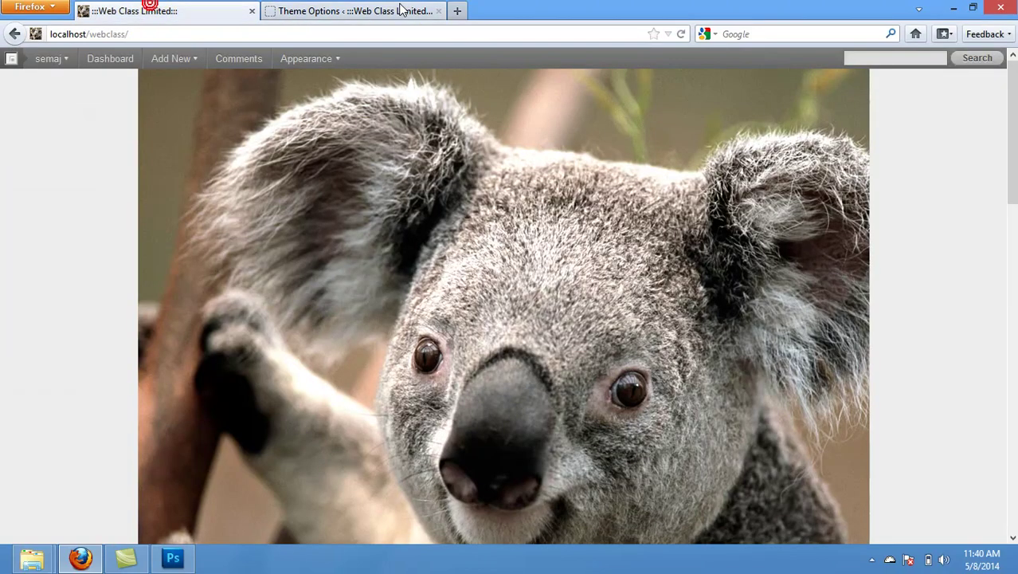
pyautogui.click(682, 33)
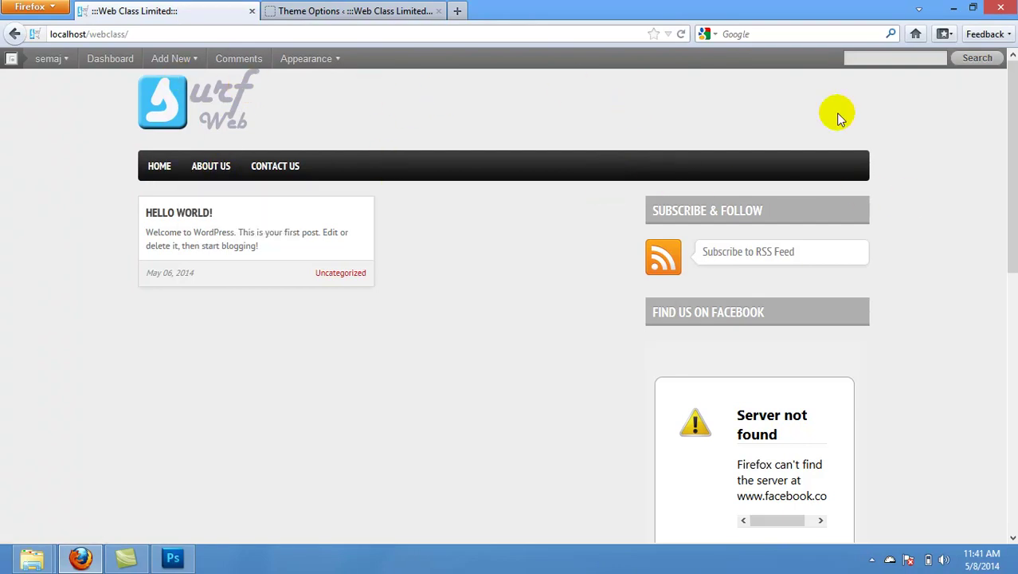
pyautogui.moveTo(1013, 102); pyautogui.dragTo(1013, 77)
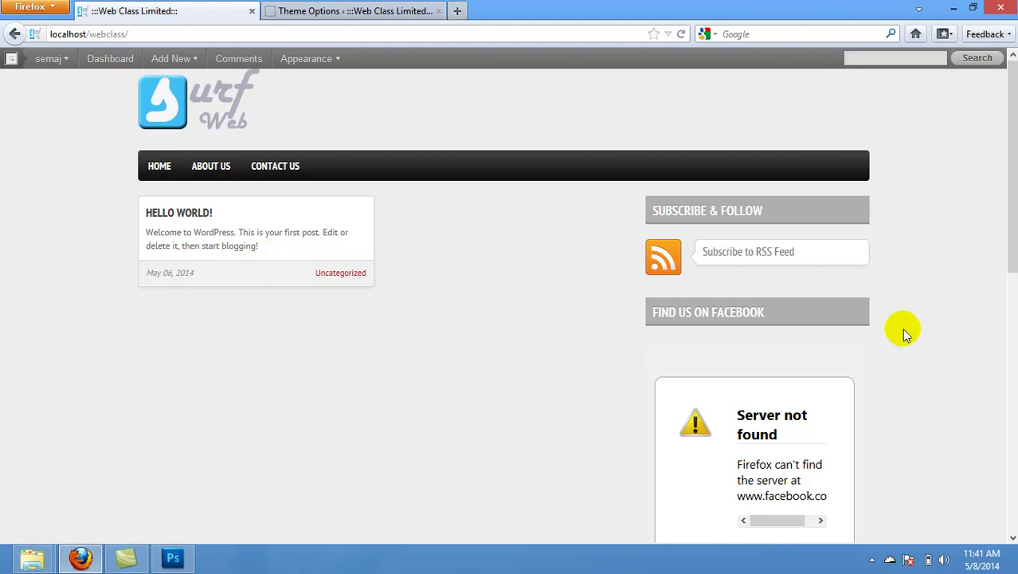
pyautogui.scroll(-5, 1010, 244)
pyautogui.scroll(5, 1008, 201)
pyautogui.moveTo(1008, 201)
pyautogui.mouseDown()
pyautogui.moveTo(1009, 478)
pyautogui.moveTo(1000, 152)
pyautogui.moveTo(1014, 217)
pyautogui.moveTo(1009, 442)
pyautogui.moveTo(995, 211)
pyautogui.moveTo(1003, 219)
pyautogui.mouseUp()
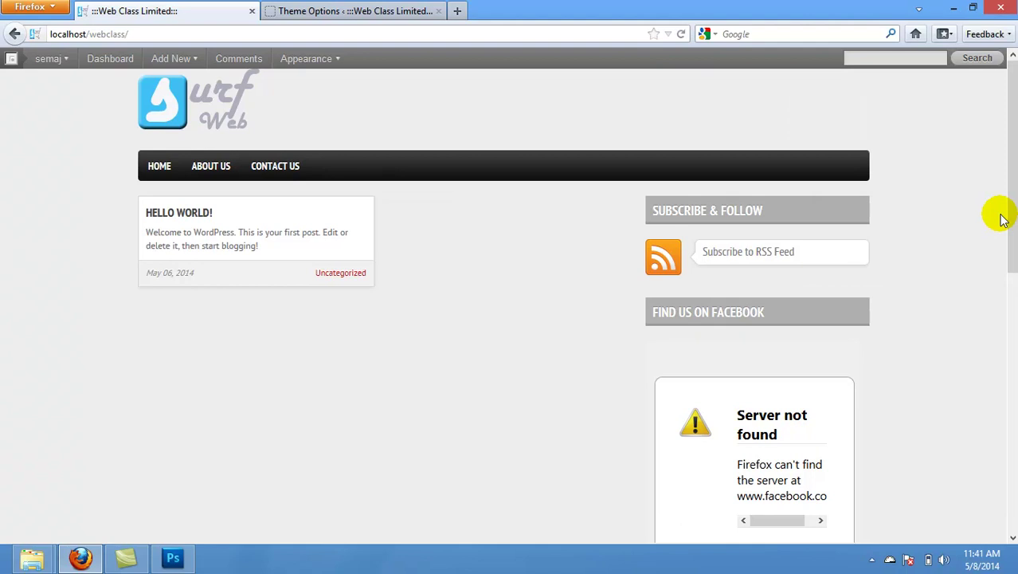